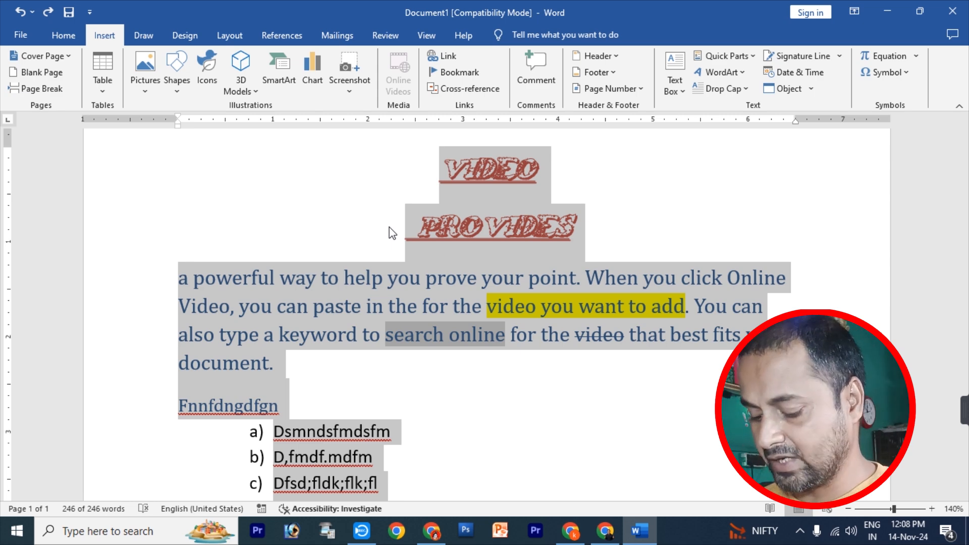
# - Delete all the selected content so the document is empty
pyautogui.press('Delete')
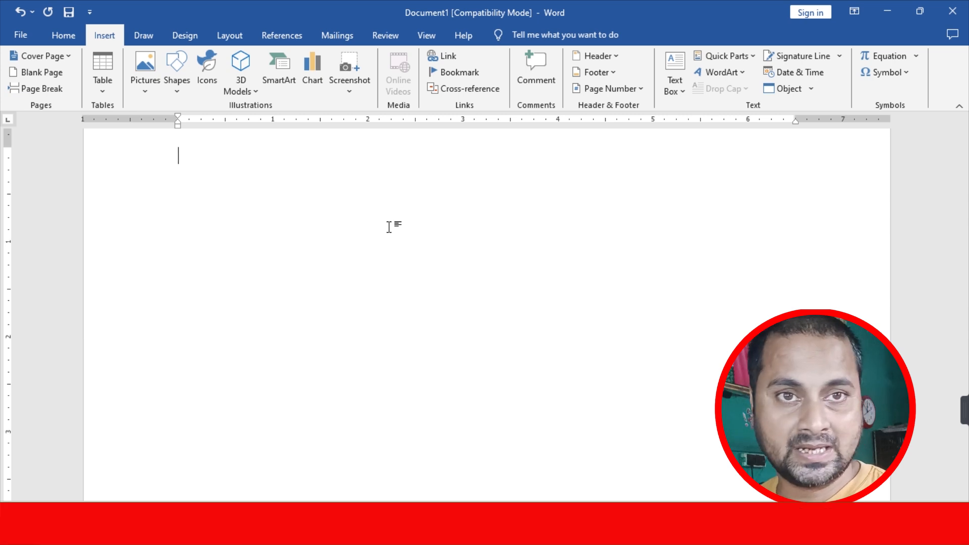
# - Insert the built-in cover page that has the train photo and an orange side band
pyautogui.click(65, 57)
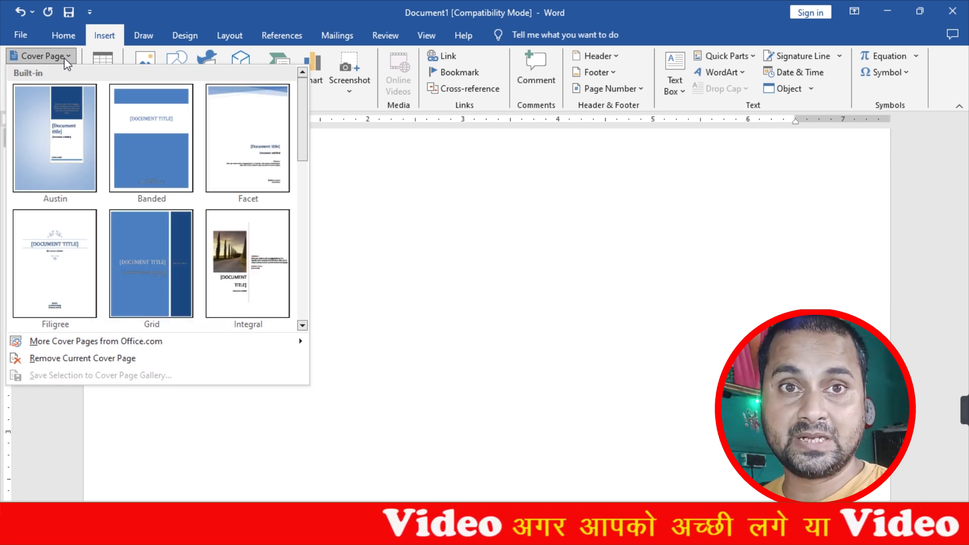
pyautogui.moveTo(305, 127); pyautogui.dragTo(299, 188)
pyautogui.click(232, 165)
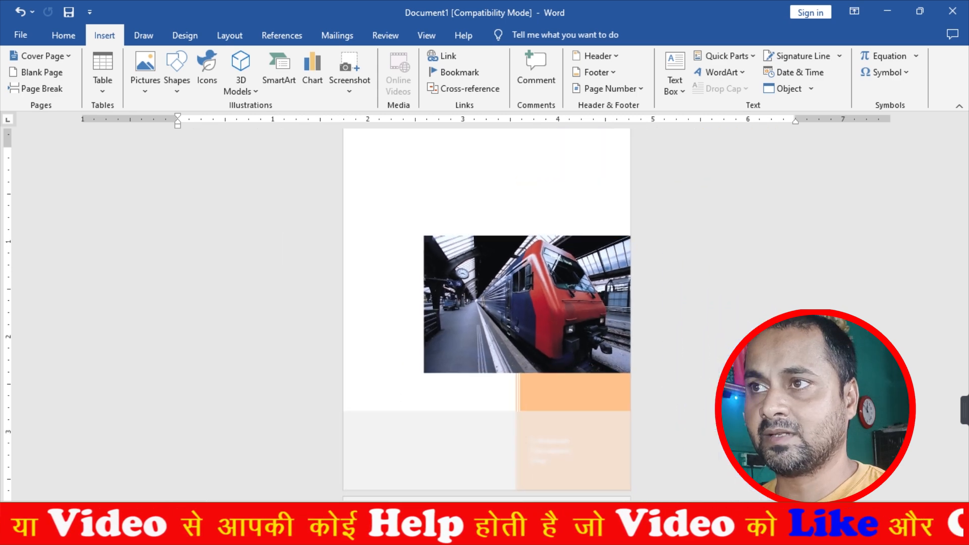
pyautogui.scroll(-1, 486, 313)
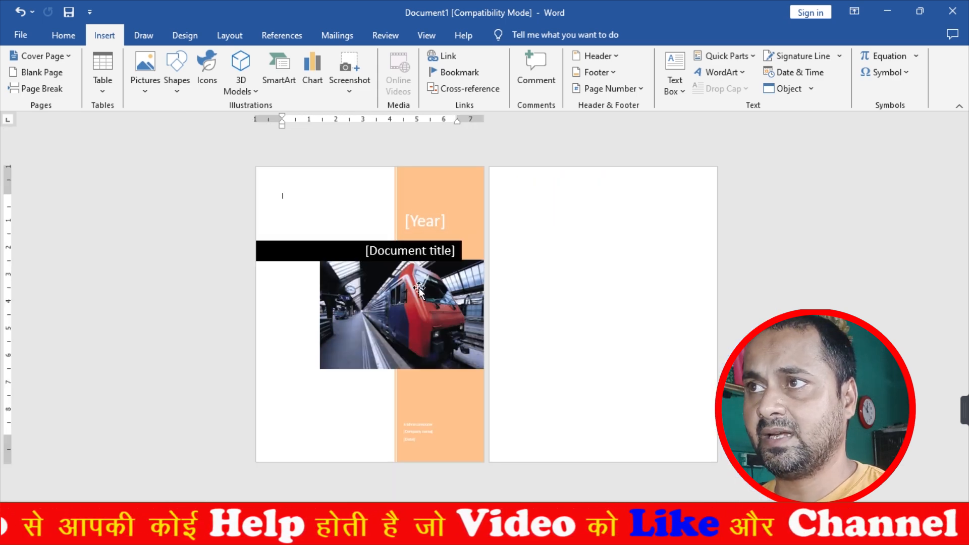
# - Set the Year field on the cover page to 2025 by picking a date in that year
pyautogui.click(403, 250)
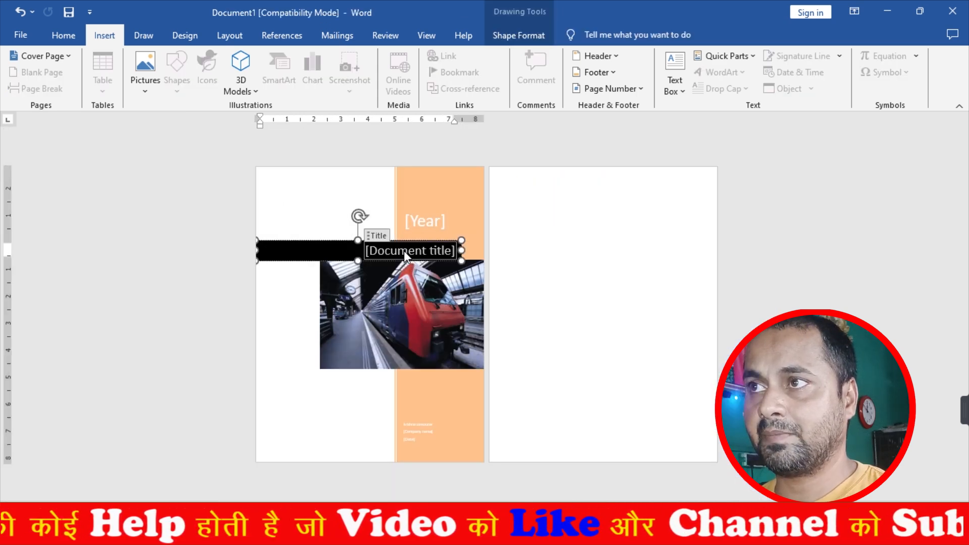
pyautogui.click(418, 299)
pyautogui.click(452, 225)
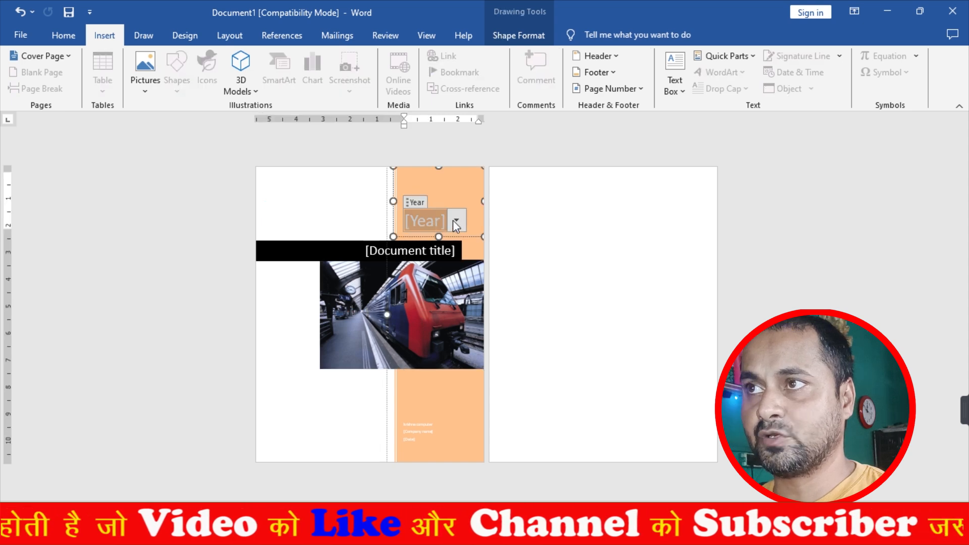
pyautogui.click(455, 221)
pyautogui.click(457, 240)
pyautogui.click(457, 241)
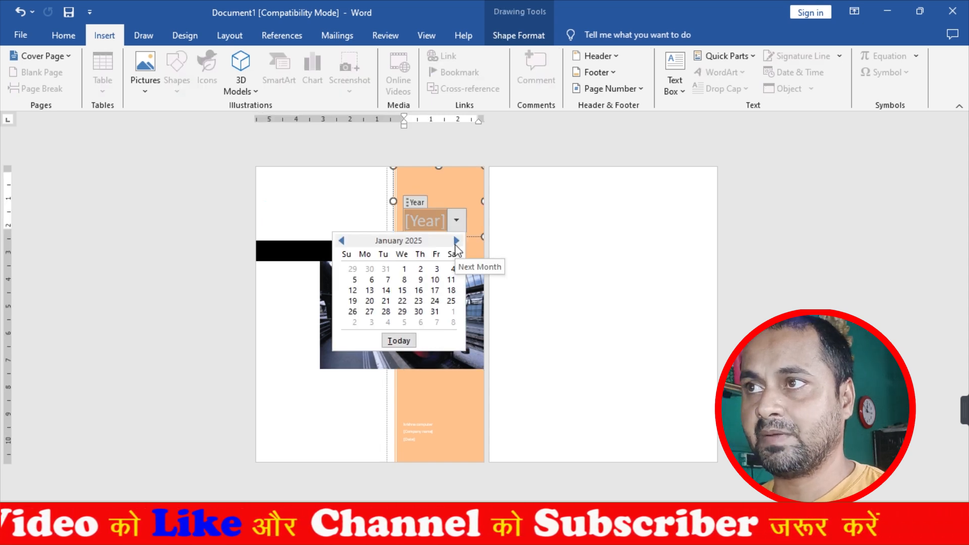
pyautogui.click(457, 240)
pyautogui.click(434, 290)
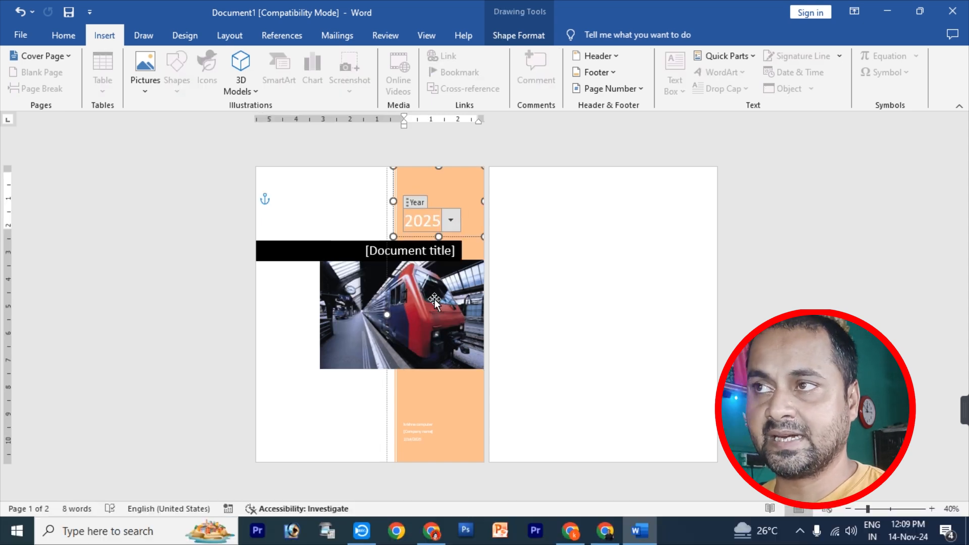
# - Undo the cover page insertion to return to an empty page
pyautogui.click(418, 432)
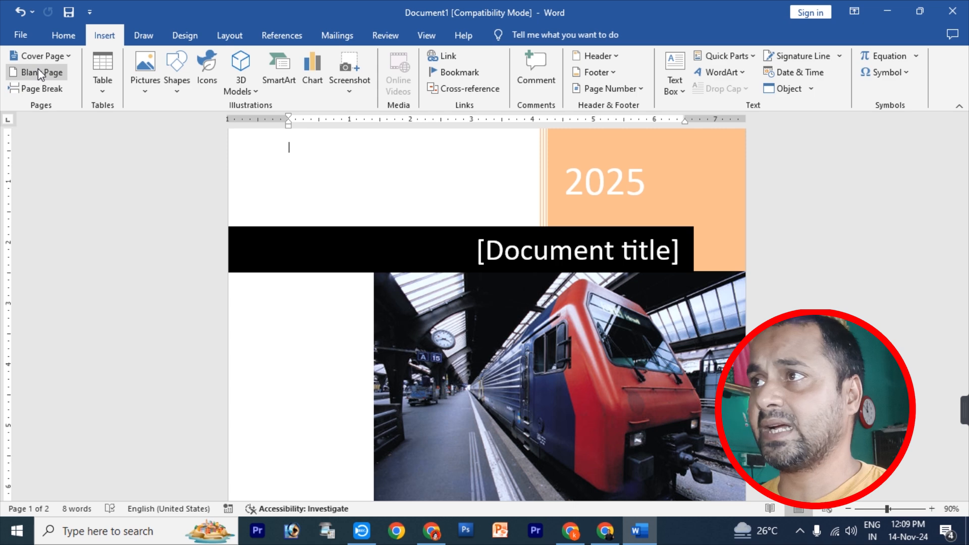
pyautogui.hotkey('ctrl', 'z')
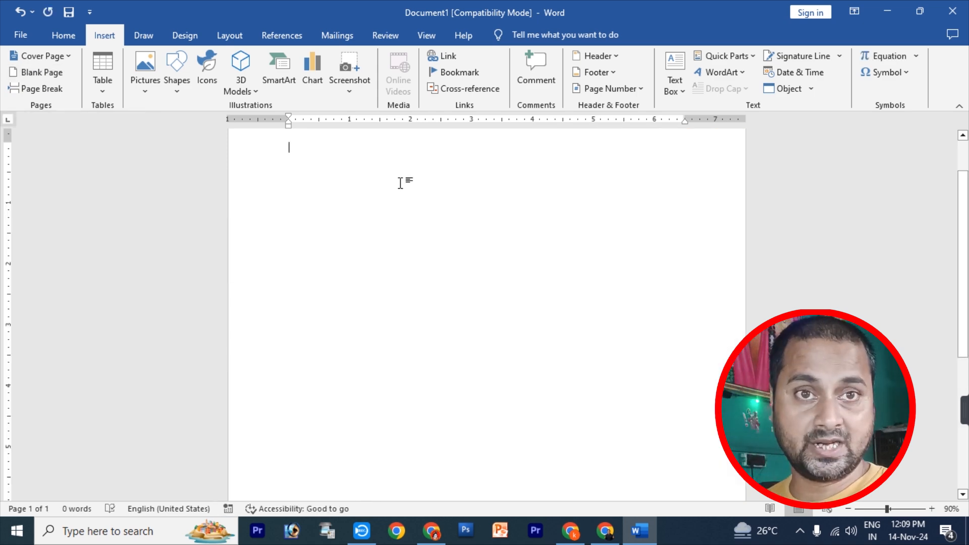
# - Generate sample paragraphs in the empty document with =rand()
pyautogui.write('=ra')
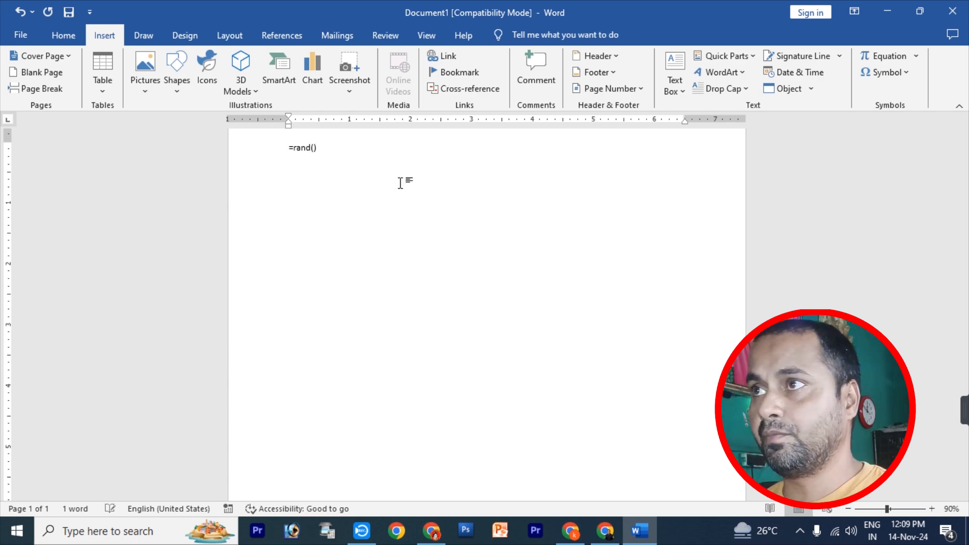
pyautogui.write('nd()')
pyautogui.press('Return')
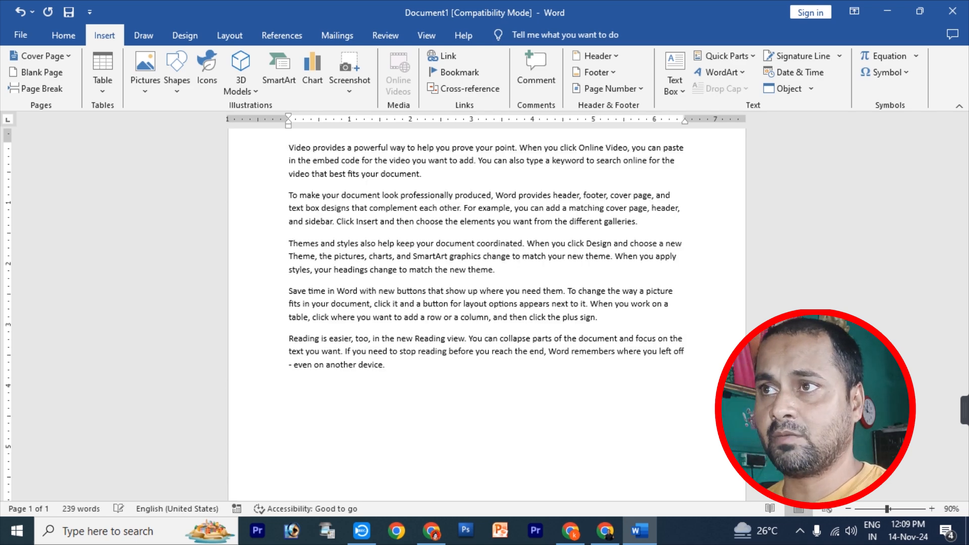
# - Insert a blank page after the second paragraph, which ends with "from the different galleries."
pyautogui.scroll(3, 605, 320)
pyautogui.scroll(3, 605, 320)
pyautogui.scroll(5, 150, 175)
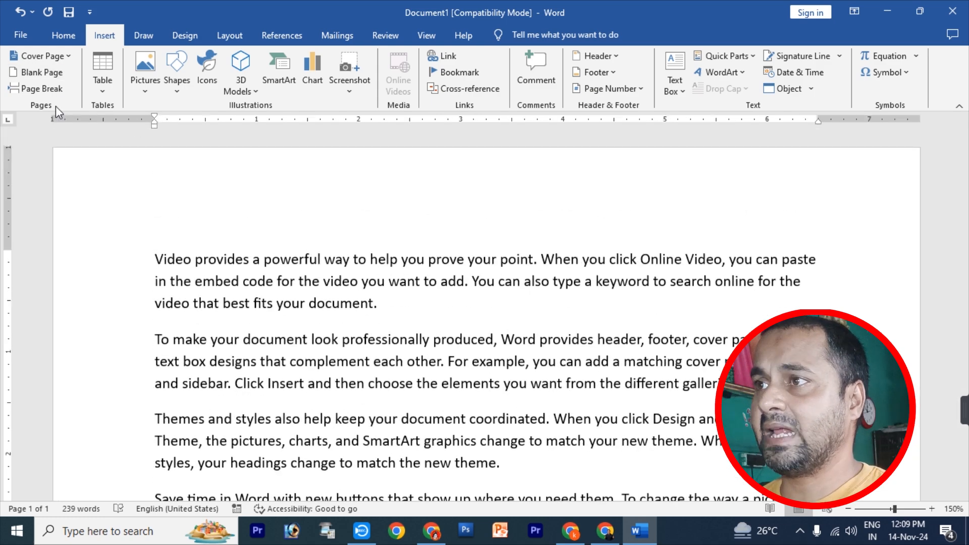
pyautogui.scroll(-7, 485, 313)
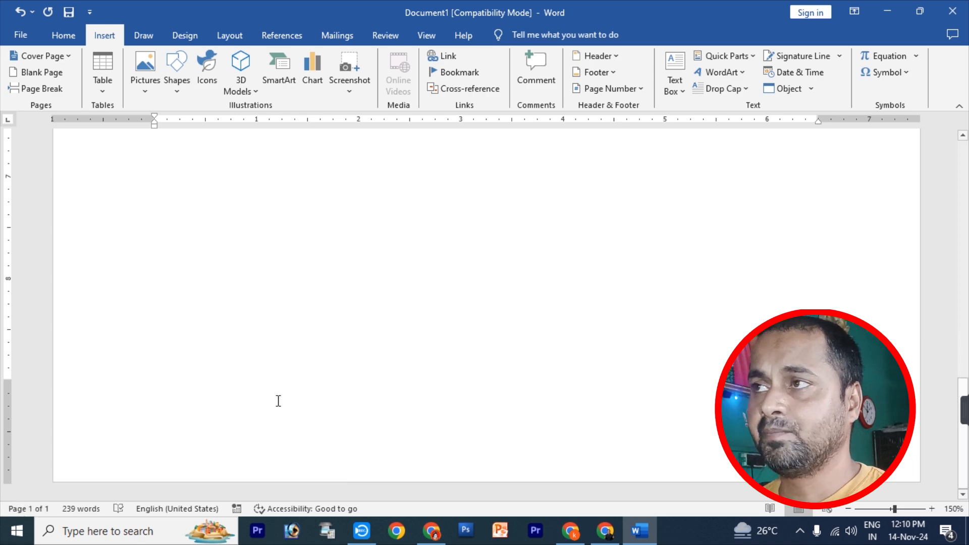
pyautogui.scroll(6, 431, 334)
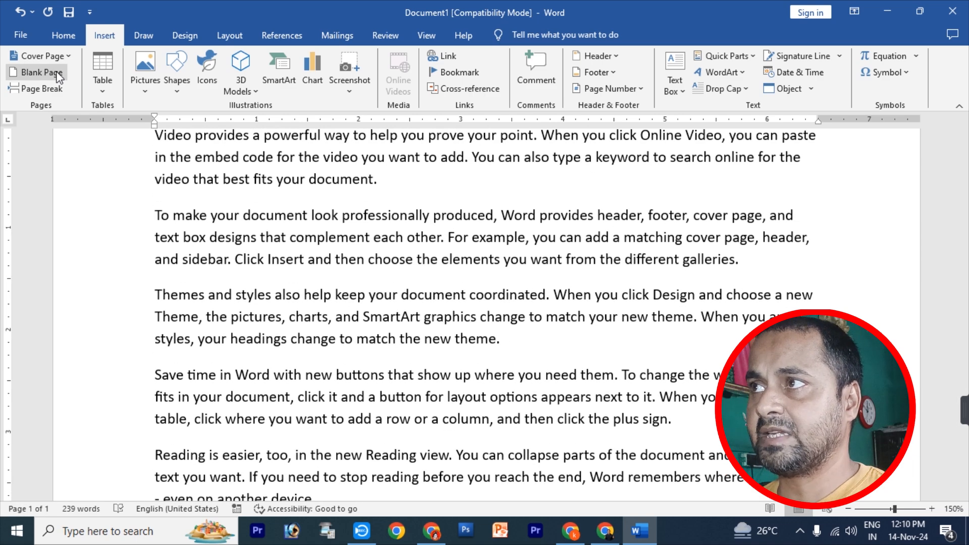
pyautogui.click(42, 72)
# - Look through the pages to examine how the blank page separates the sample text
pyautogui.scroll(-6, 276, 340)
pyautogui.scroll(10, 279, 343)
pyautogui.scroll(10, 277, 346)
pyautogui.scroll(-10, 278, 345)
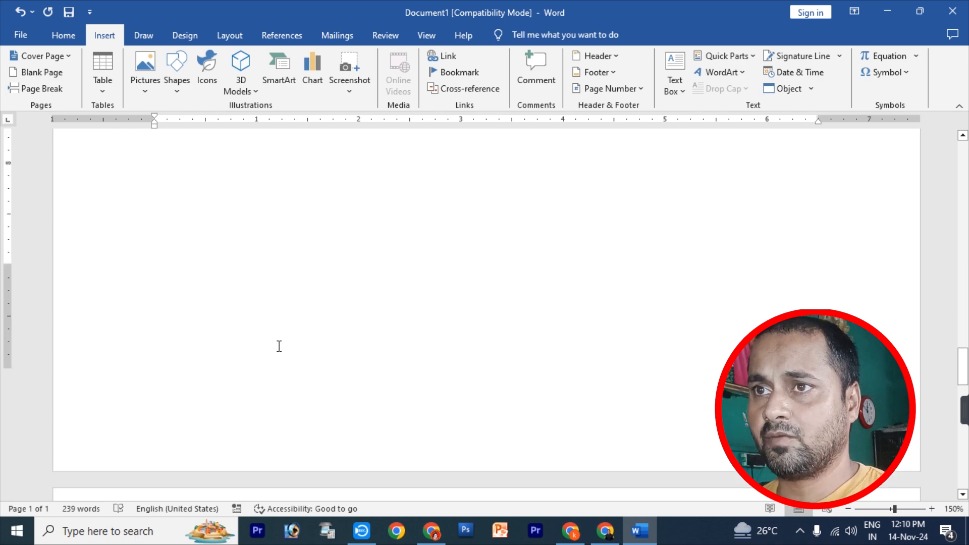
pyautogui.scroll(-10, 279, 347)
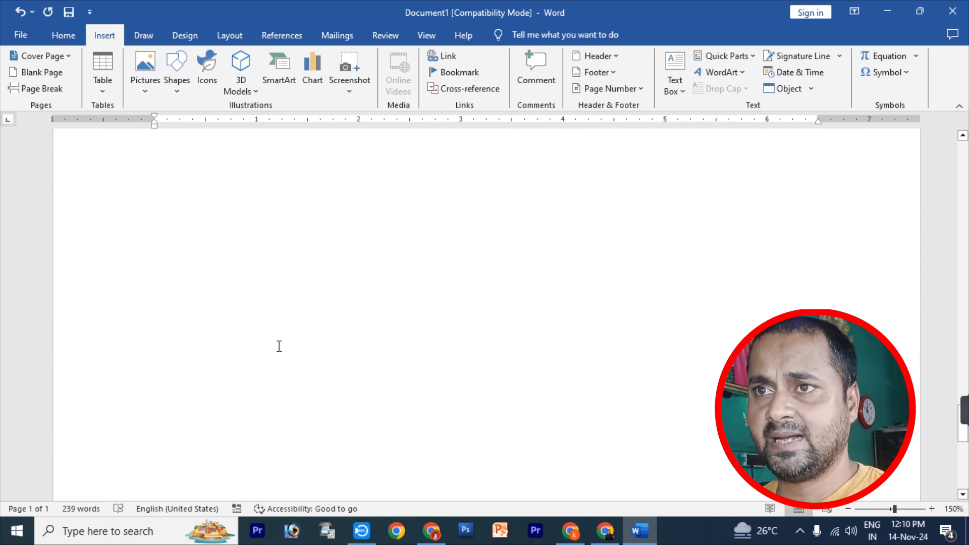
pyautogui.scroll(10, 279, 346)
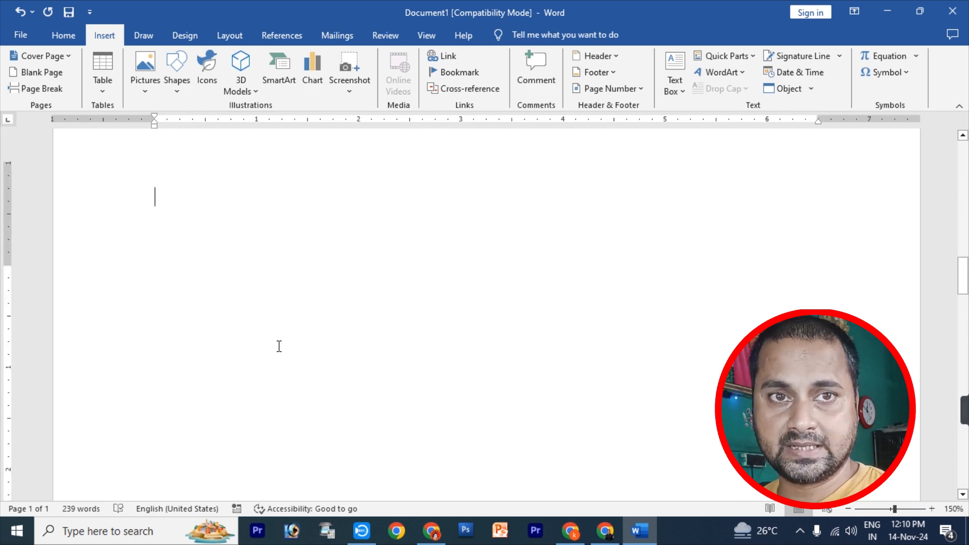
pyautogui.scroll(10, 279, 346)
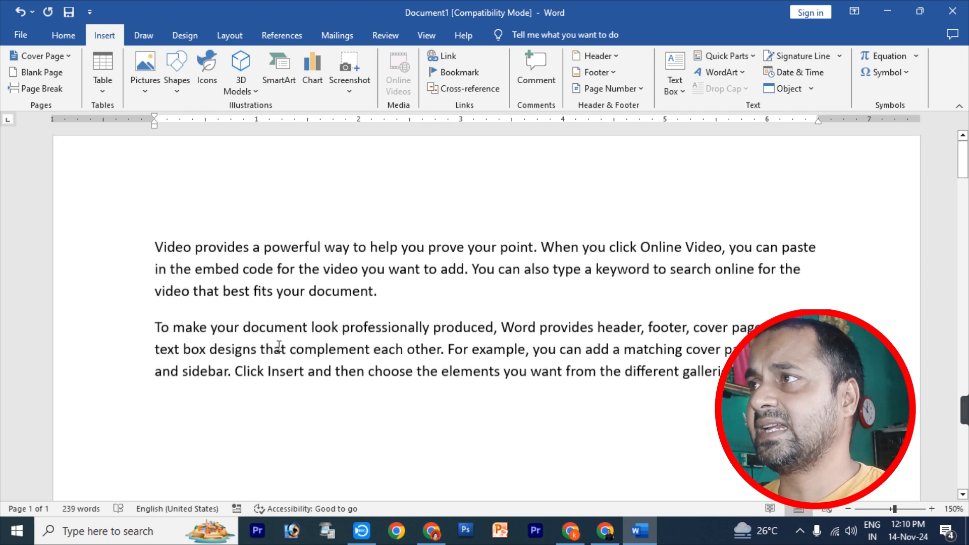
pyautogui.scroll(1, 279, 346)
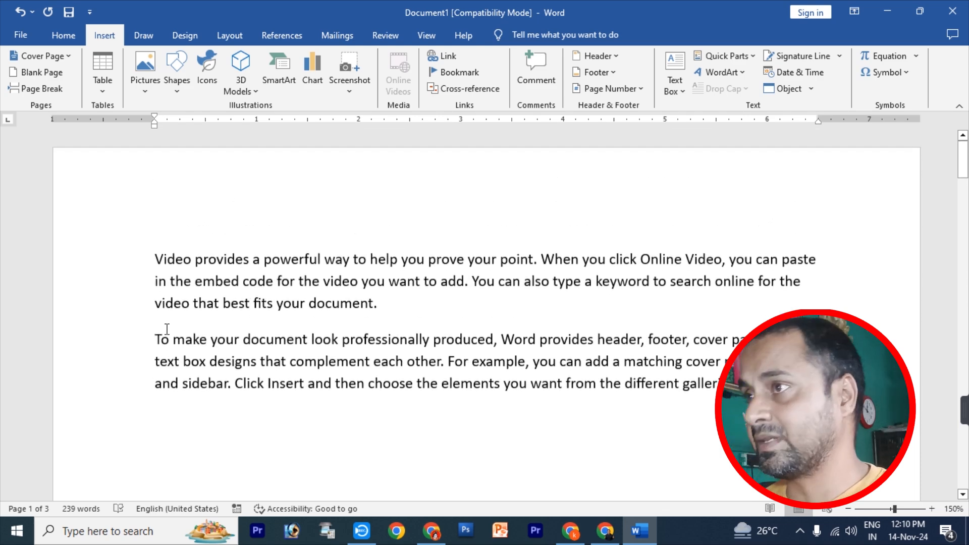
# - Undo the blank page insertion and review the rejoined paragraphs
pyautogui.click(23, 11)
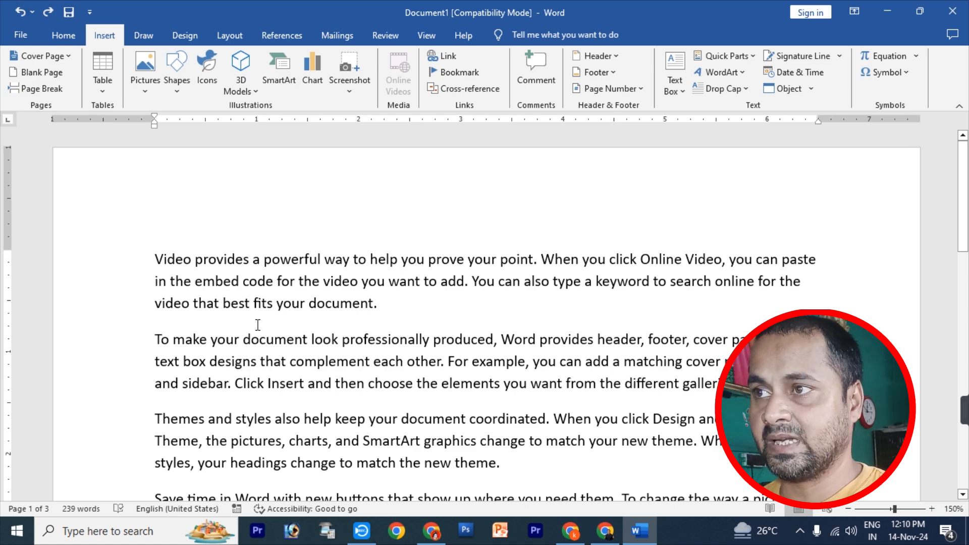
pyautogui.scroll(-5, 364, 395)
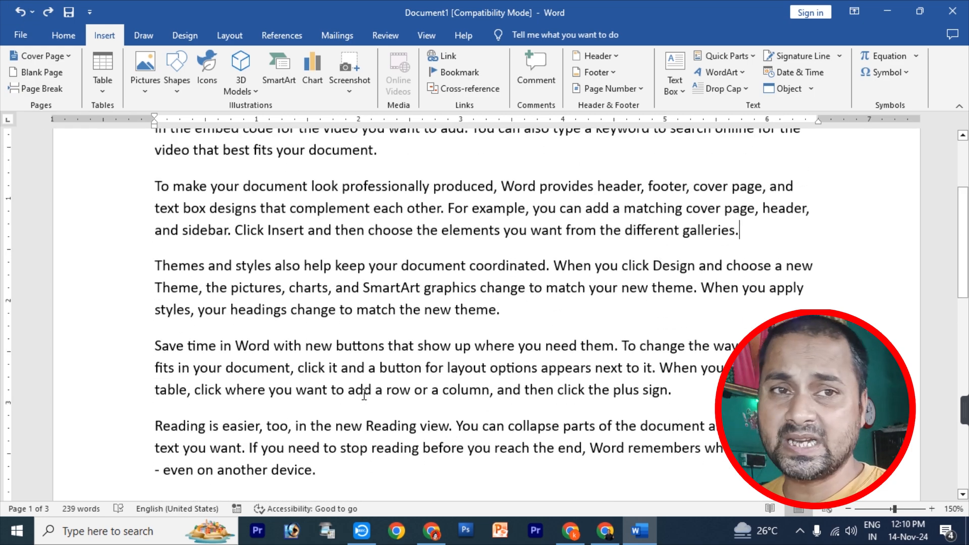
pyautogui.scroll(3, 364, 395)
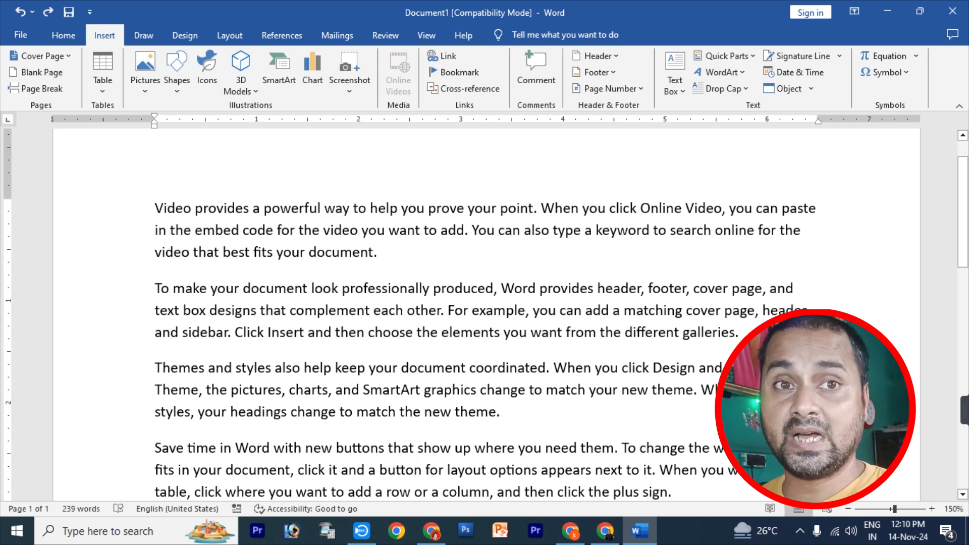
# - Insert a page break after the second paragraph and check the text moved to the following page
pyautogui.click(47, 89)
pyautogui.scroll(10, 389, 379)
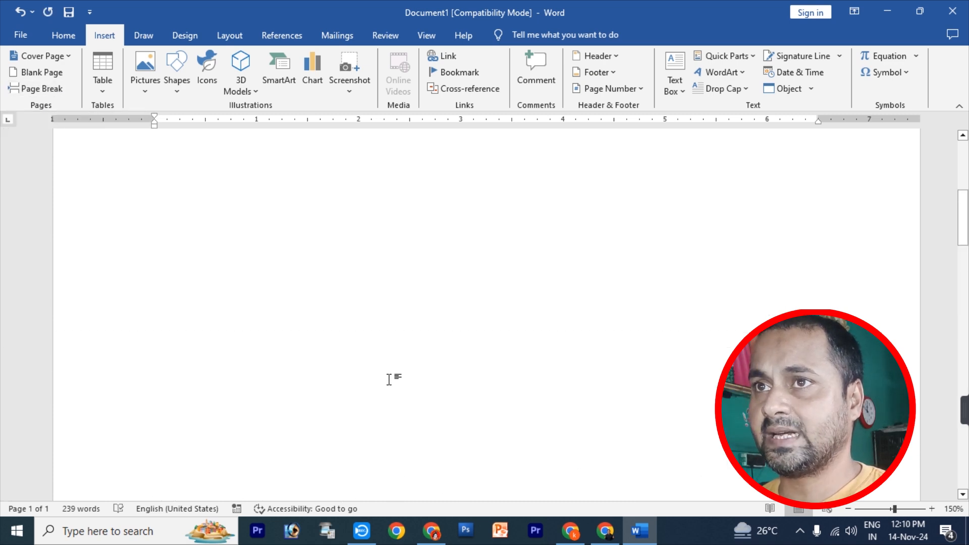
pyautogui.scroll(-10, 390, 379)
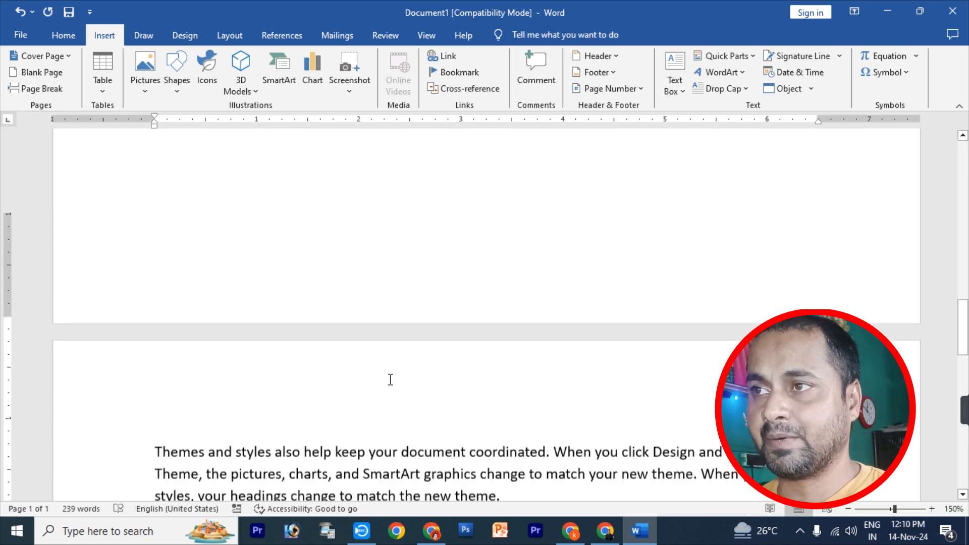
pyautogui.scroll(-1, 390, 379)
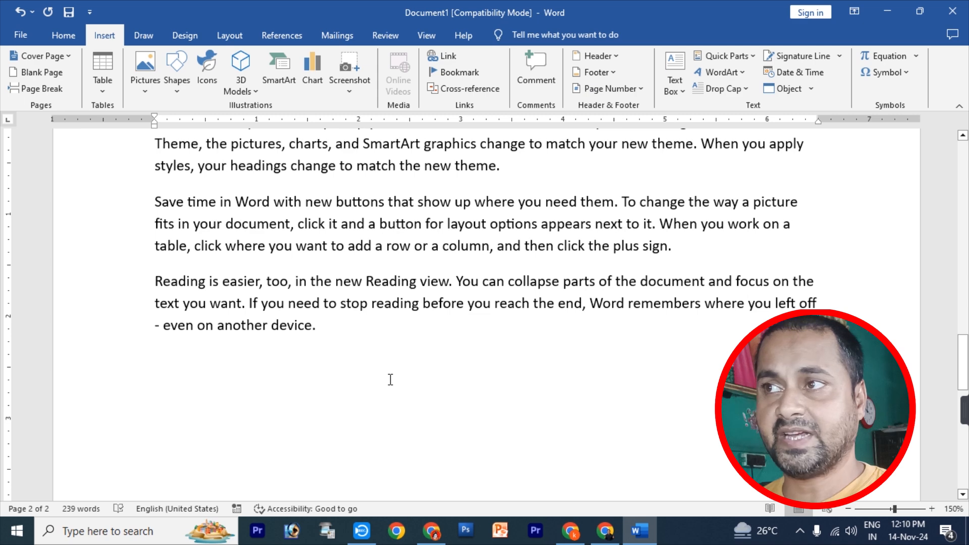
# - Insert a table with 4 columns and 3 rows, AutoFit to window, on a new line below the last paragraph
pyautogui.click(349, 326)
pyautogui.press('Return')
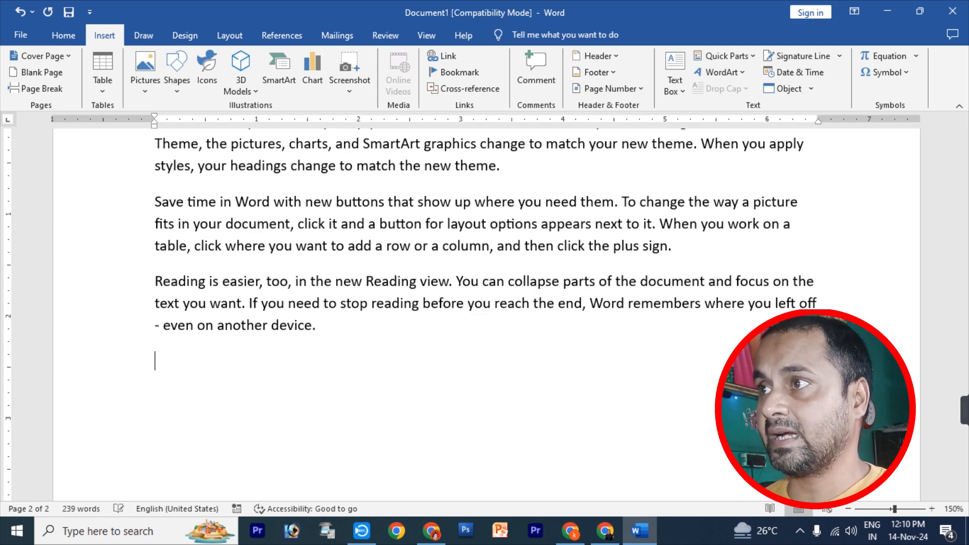
pyautogui.click(100, 91)
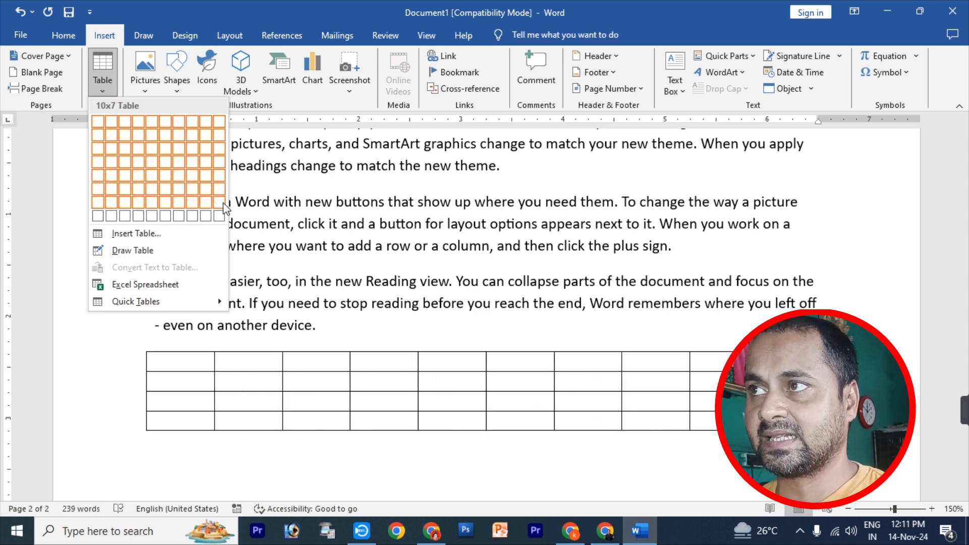
pyautogui.click(123, 235)
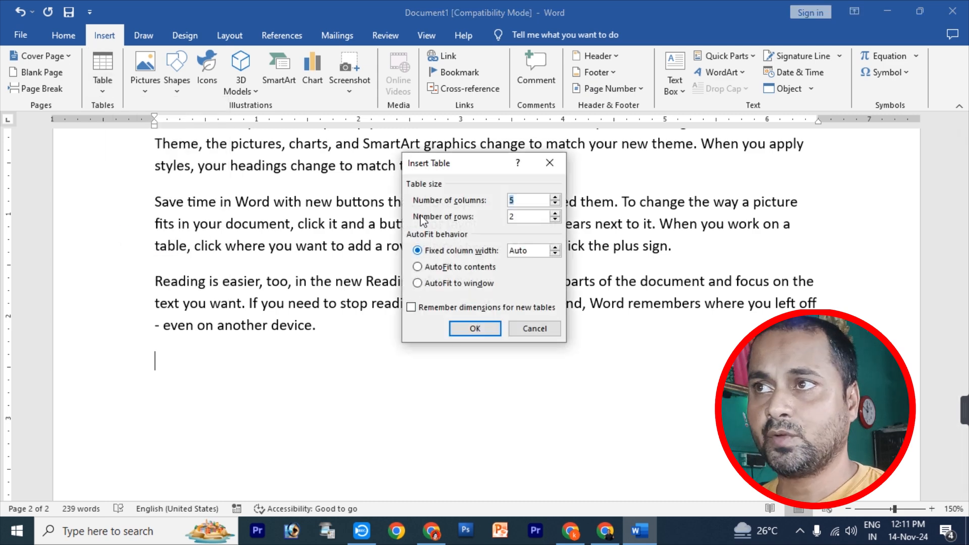
pyautogui.moveTo(443, 162); pyautogui.dragTo(374, 217)
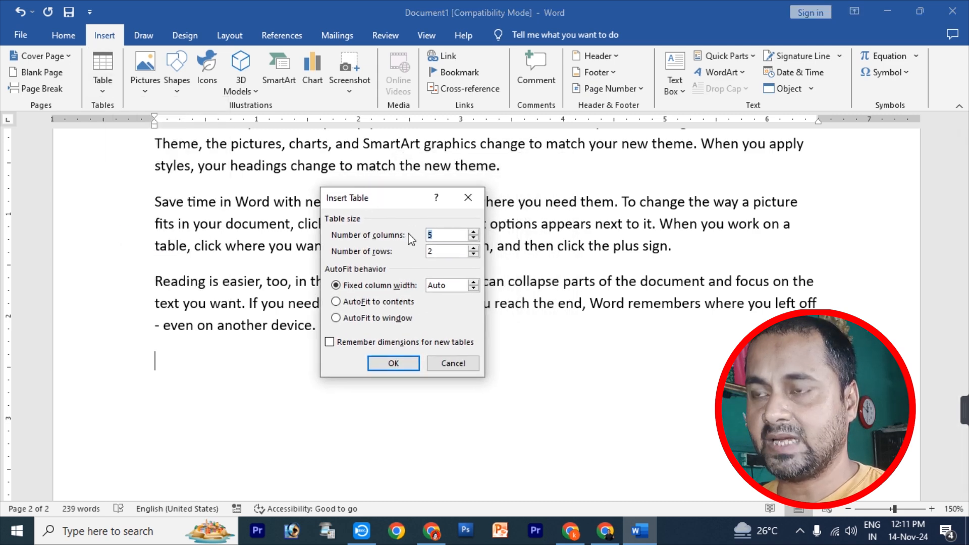
pyautogui.write('4')
pyautogui.doubleClick(442, 251)
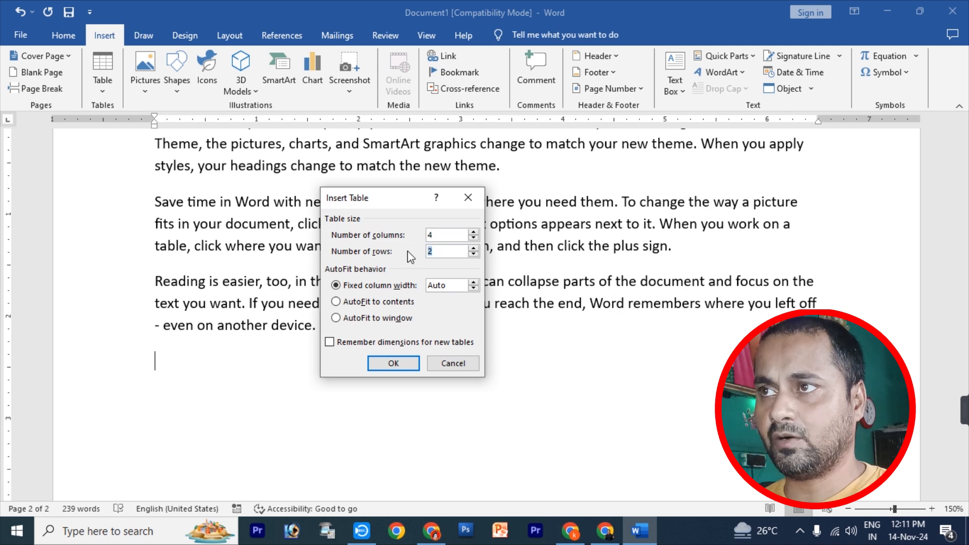
pyautogui.write('3')
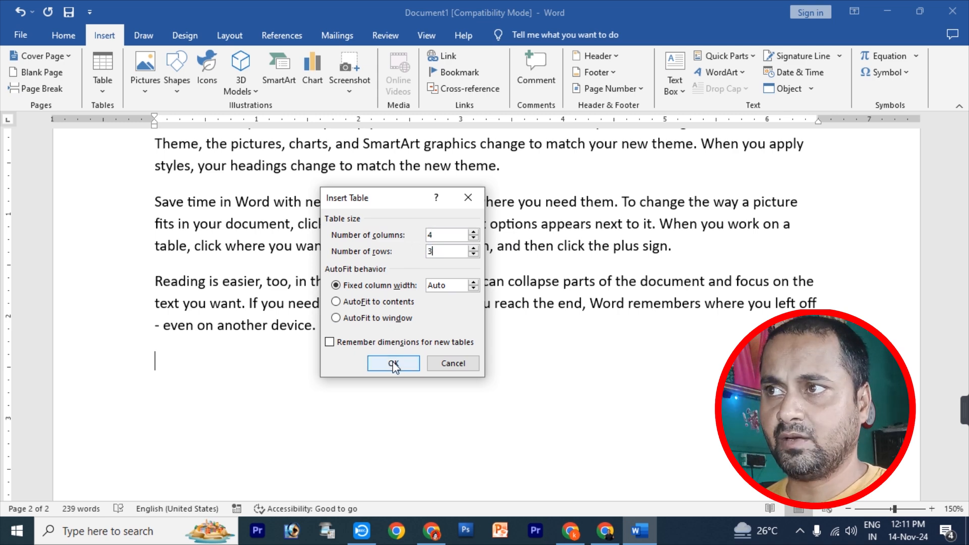
pyautogui.click(371, 318)
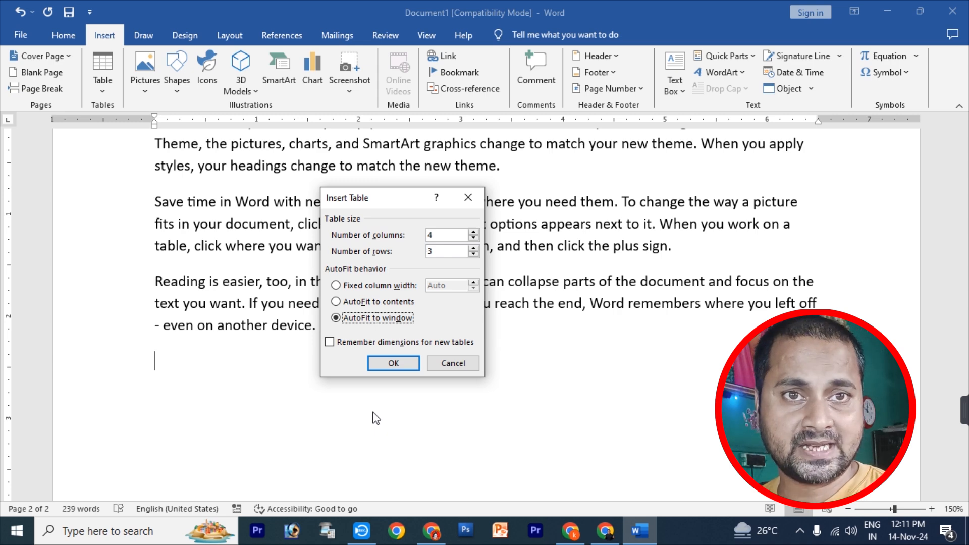
pyautogui.click(395, 364)
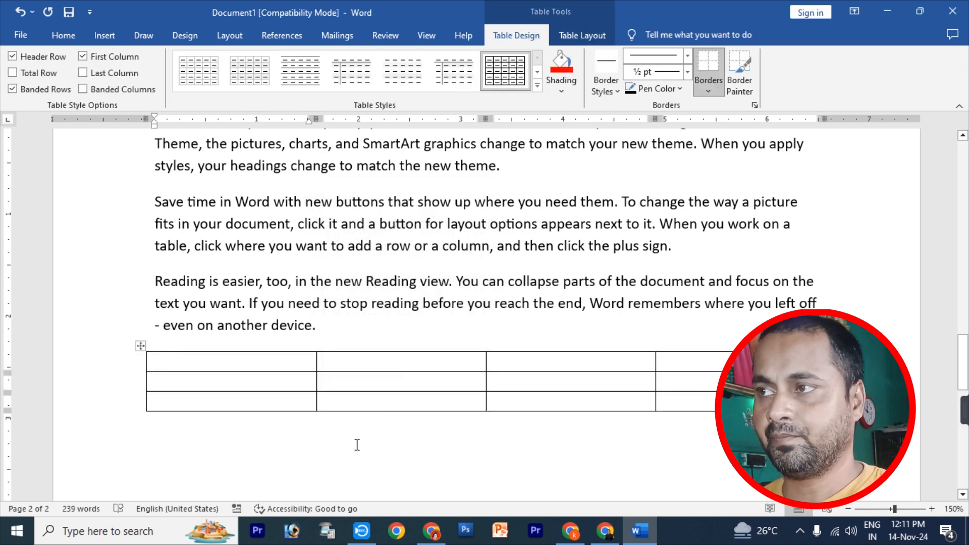
# - Enter the headings SR NO and NAME in the first two cells of the table's header row
pyautogui.write('Sr')
pyautogui.press('BackSpace')
pyautogui.press('BackSpace')
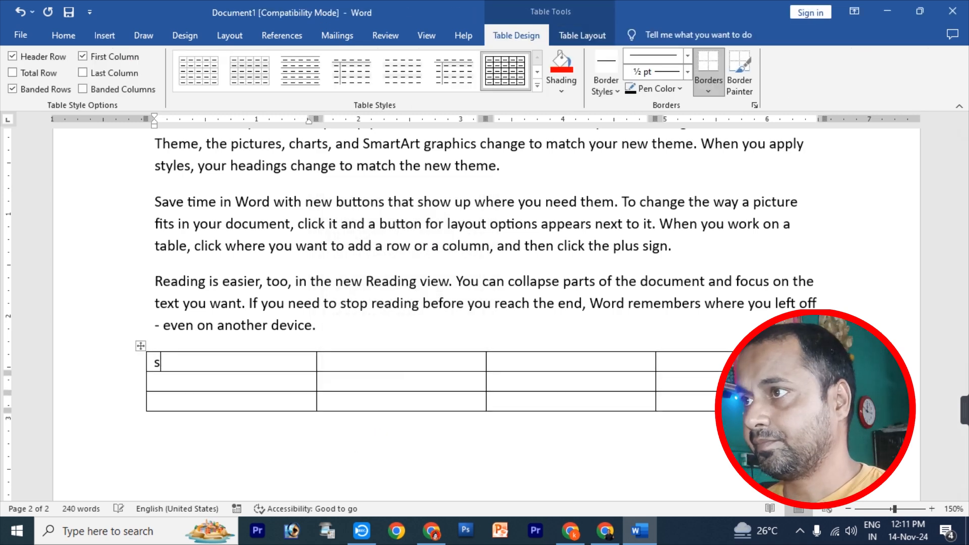
pyautogui.write('SR NO')
pyautogui.press('Tab')
pyautogui.write('NAME')
pyautogui.press('Tab')
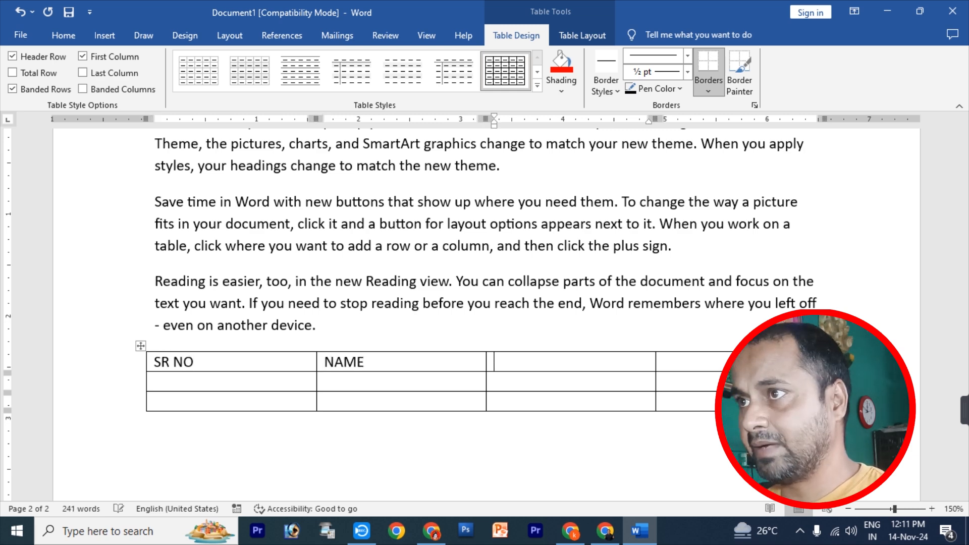
# - Complete the table's header row with the headings COURSE and DURATION
pyautogui.write('COUSE')
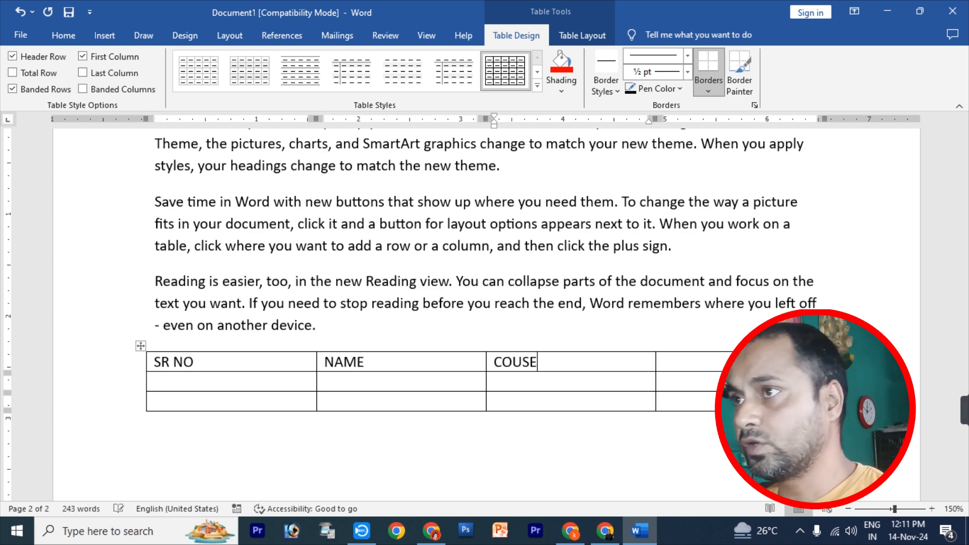
pyautogui.press('BackSpace')
pyautogui.press('BackSpace')
pyautogui.press('BackSpace')
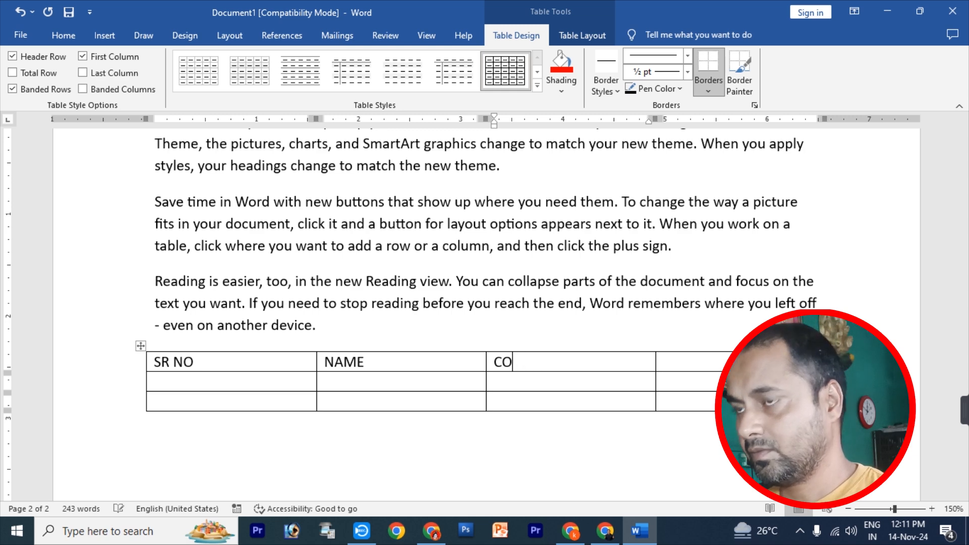
pyautogui.write('URSE')
pyautogui.press('Tab')
pyautogui.write('DURAT')
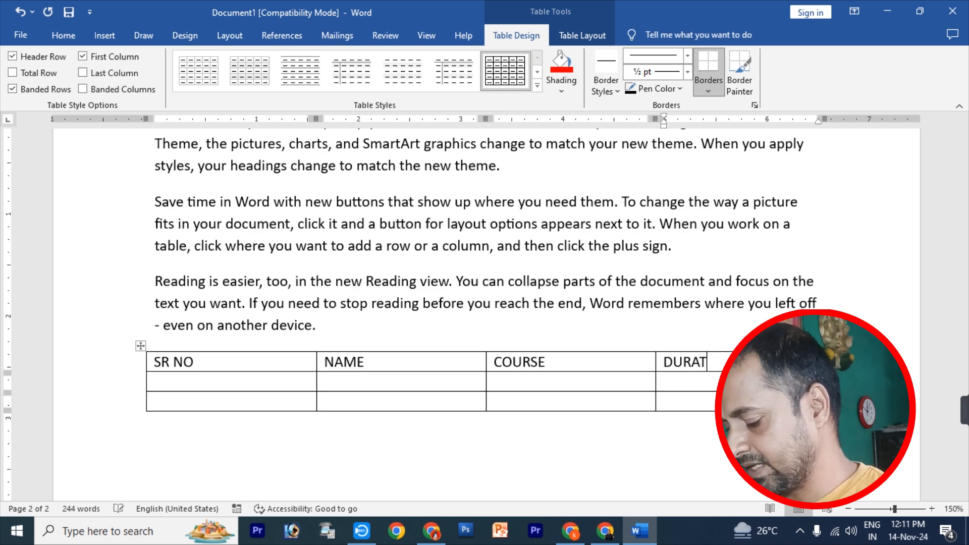
pyautogui.press('Tab')
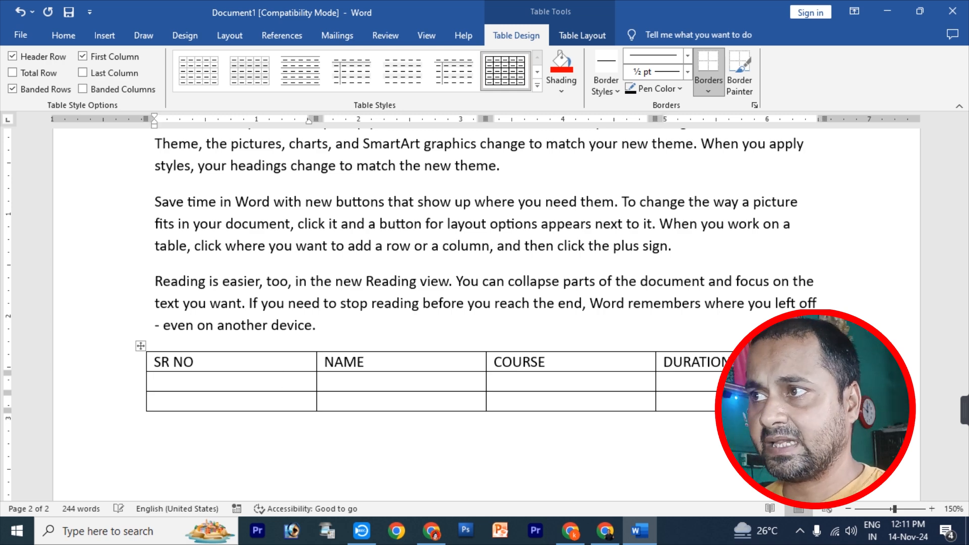
# - Fill the first data row with 01, the student's name, course DCA and duration 6
pyautogui.write('01')
pyautogui.press('Tab')
pyautogui.write('ALOK')
pyautogui.press('Tab')
pyautogui.write('DCA')
pyautogui.press('Tab')
pyautogui.write('6')
pyautogui.press('Tab')
# - Fill the second data row with 02, the student's name, DTP and 5, and add an empty row below it
pyautogui.write('02')
pyautogui.press('Tab')
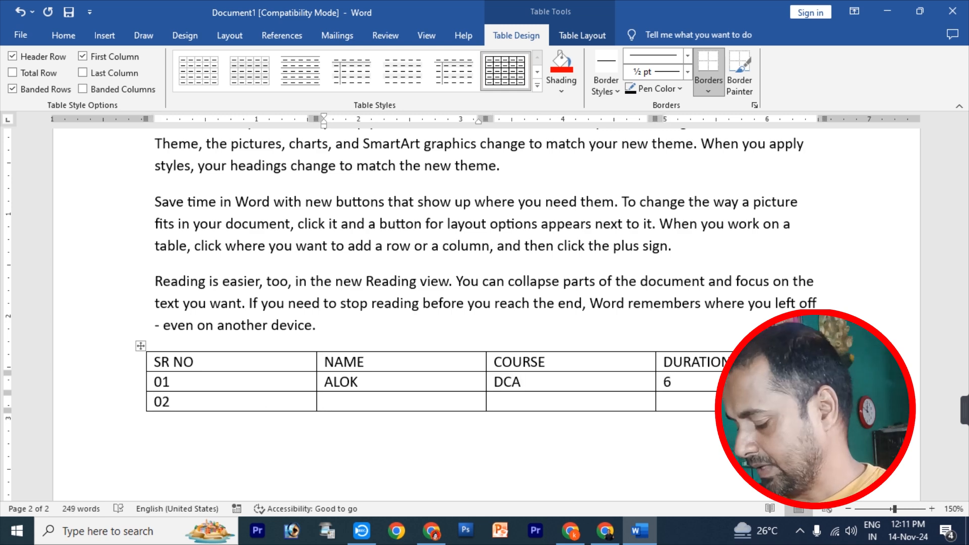
pyautogui.write('SUNITA')
pyautogui.press('Tab')
pyautogui.write('DTP')
pyautogui.press('Tab')
pyautogui.write('5')
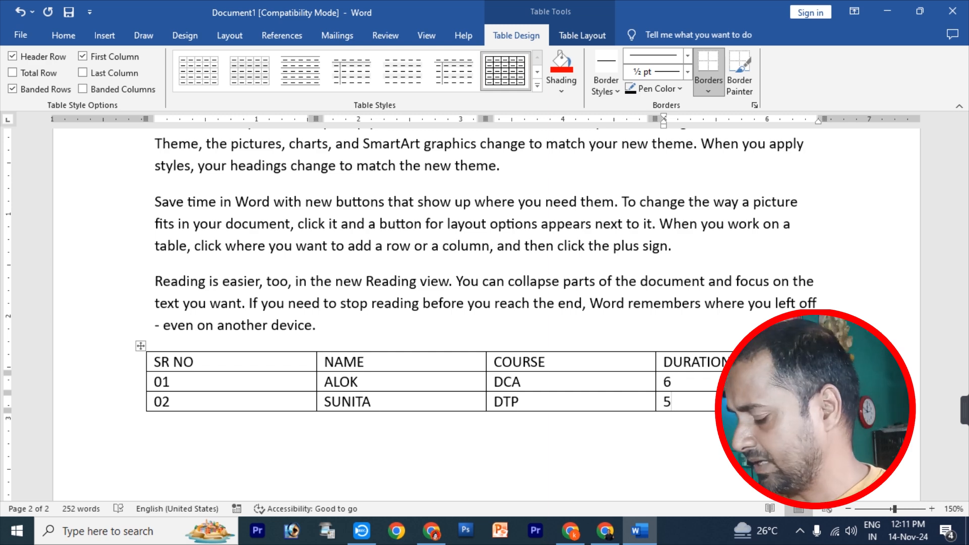
pyautogui.press('Tab')
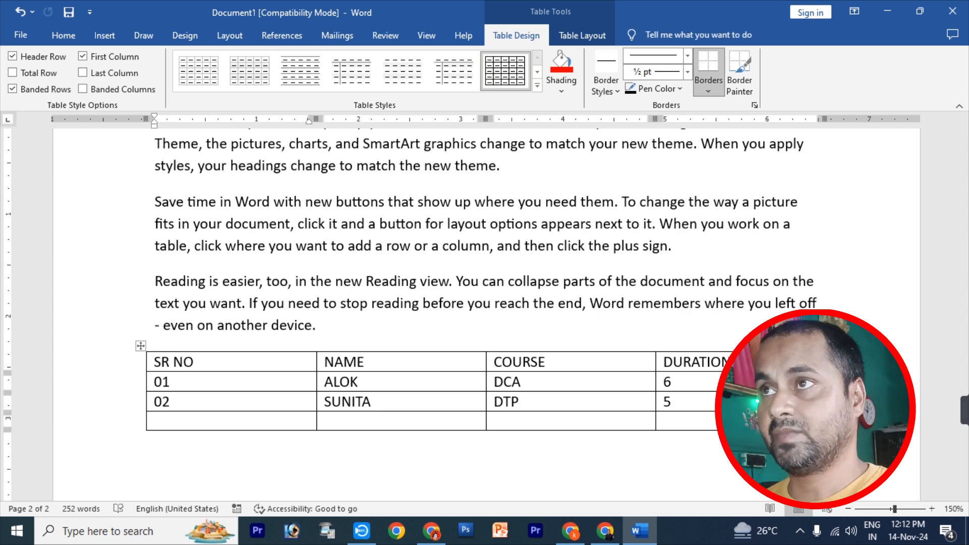
# - Insert the picture "Dca Course Detials" from the Desktop folder on the blank line below the table
pyautogui.click(155, 166)
pyautogui.click(119, 37)
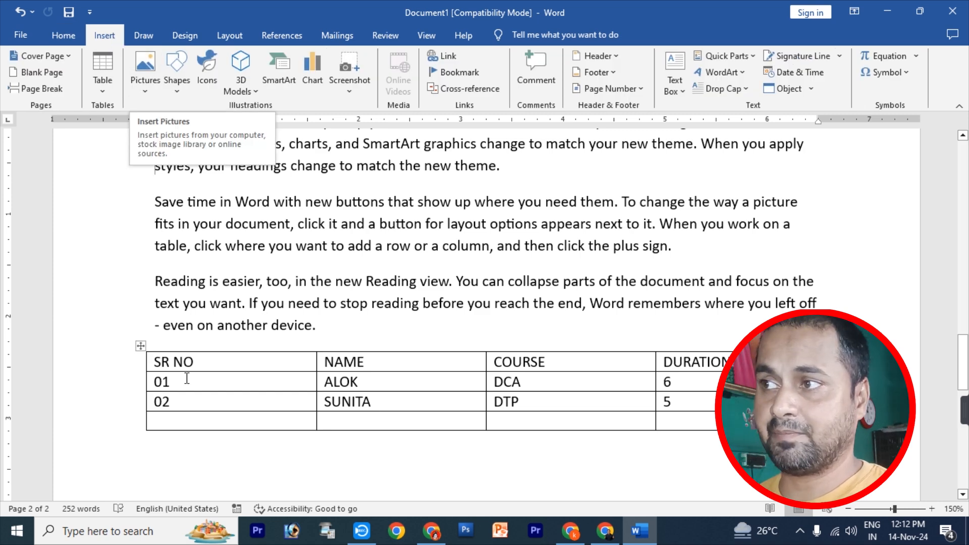
pyautogui.click(178, 455)
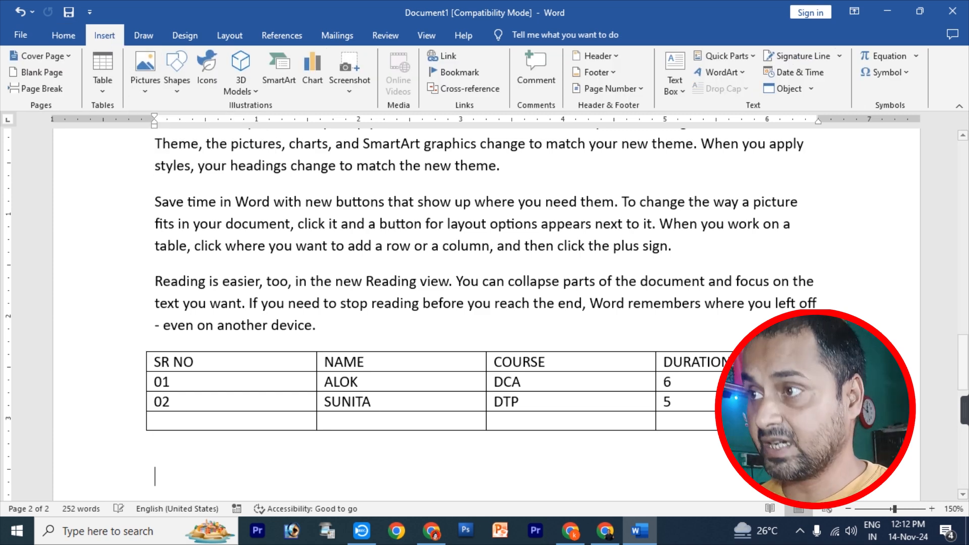
pyautogui.click(143, 81)
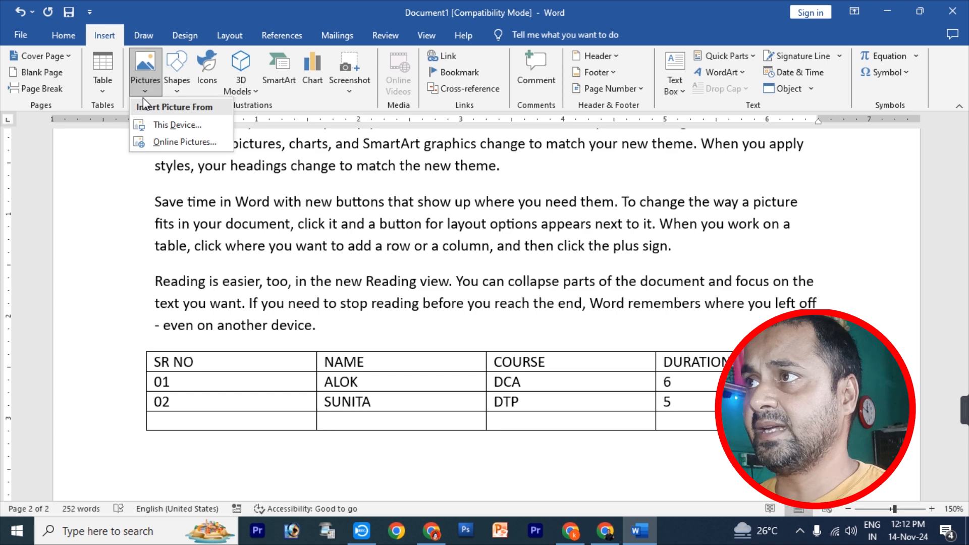
pyautogui.click(175, 126)
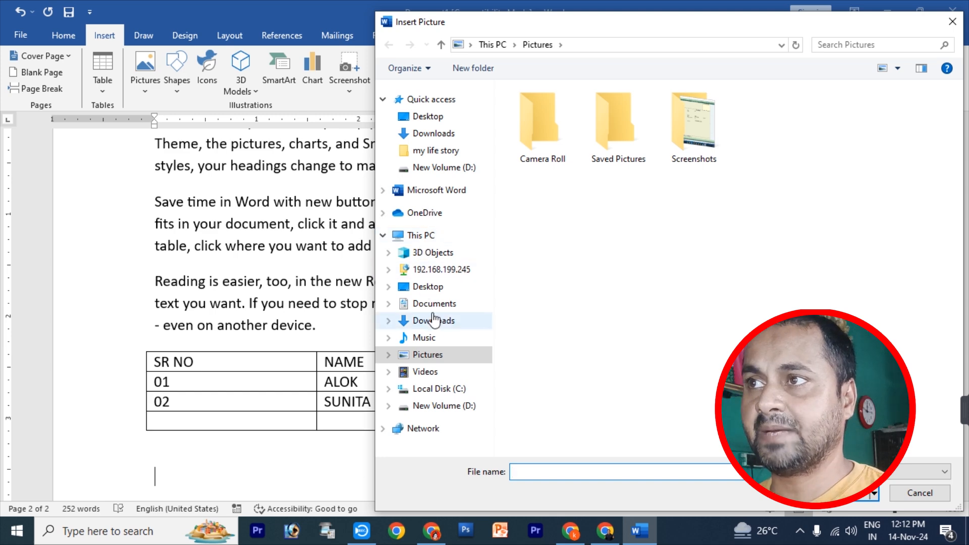
pyautogui.click(428, 286)
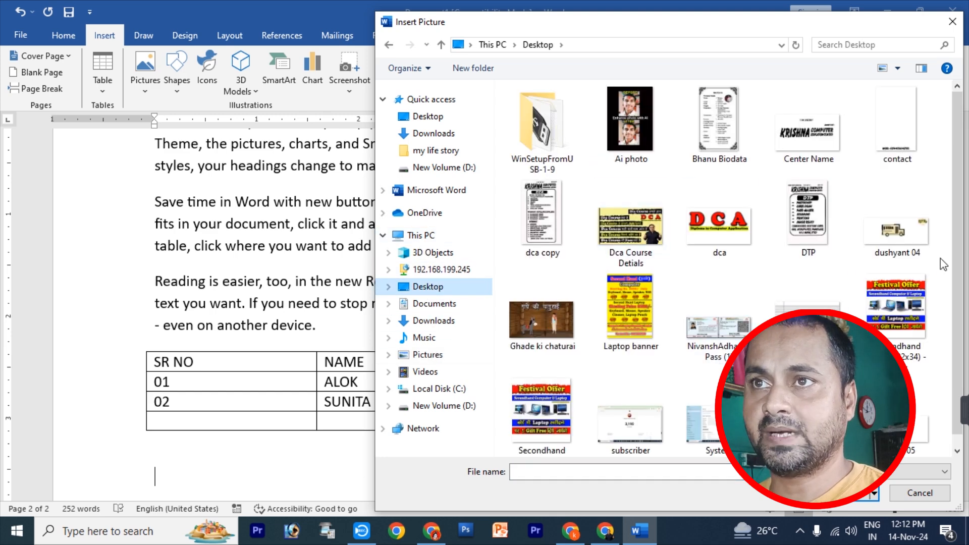
pyautogui.scroll(-1, 958, 270)
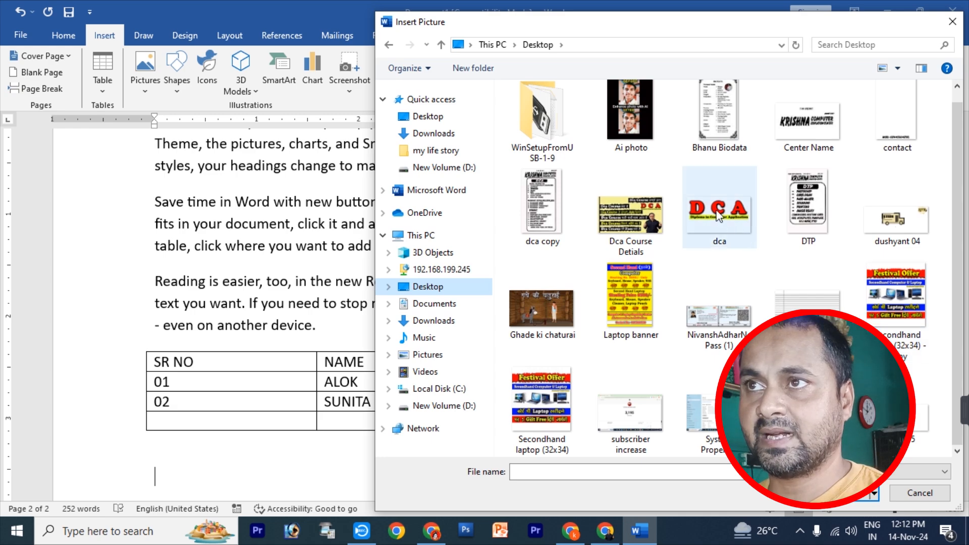
pyautogui.click(631, 217)
pyautogui.doubleClick(631, 217)
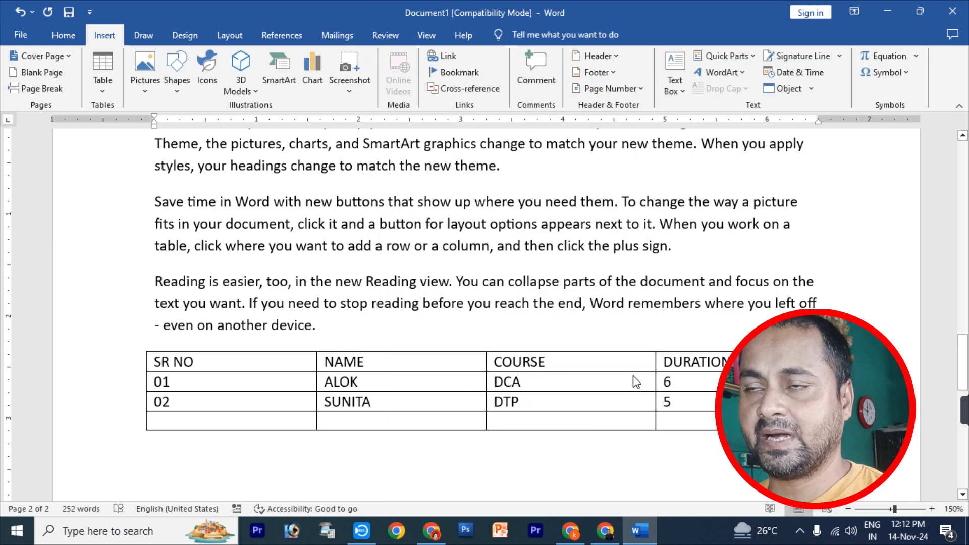
# - Shrink the inserted picture proportionally to about 1.58" high and 2.8" wide
pyautogui.scroll(-10, 628, 367)
pyautogui.scroll(6, 631, 381)
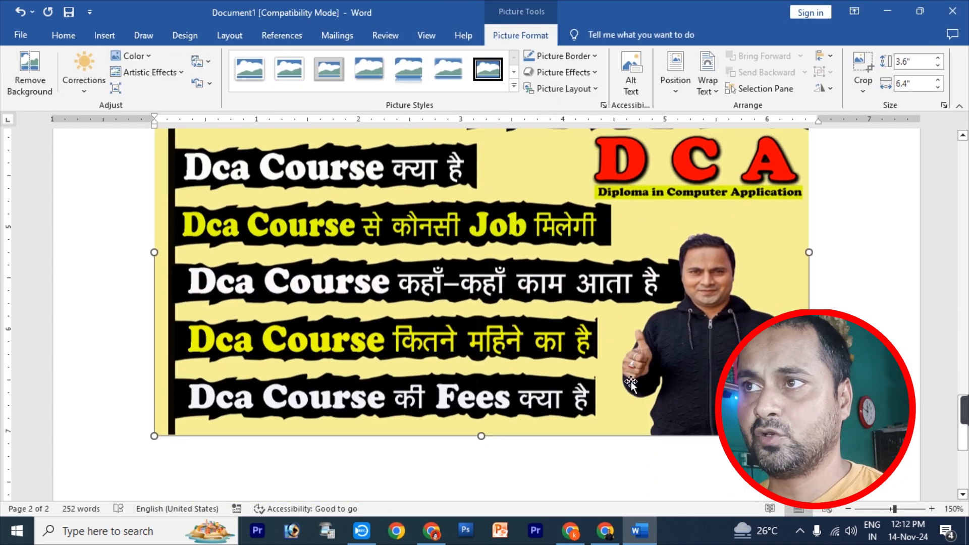
pyautogui.scroll(2, 630, 383)
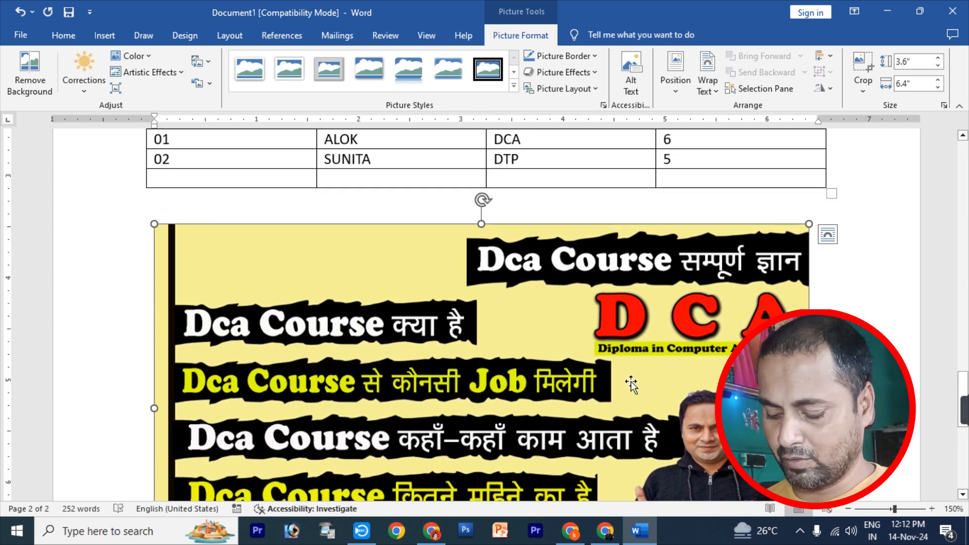
pyautogui.moveTo(154, 224); pyautogui.dragTo(388, 356)
pyautogui.moveTo(399, 429); pyautogui.dragTo(523, 493)
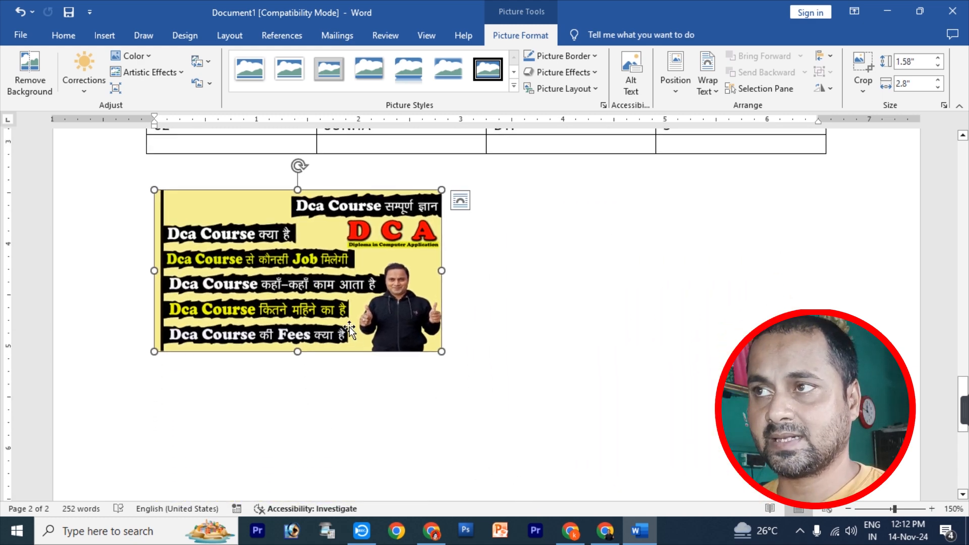
# - Try to move the picture toward the right margin while it is still in line with text
pyautogui.click(527, 372)
pyautogui.click(325, 290)
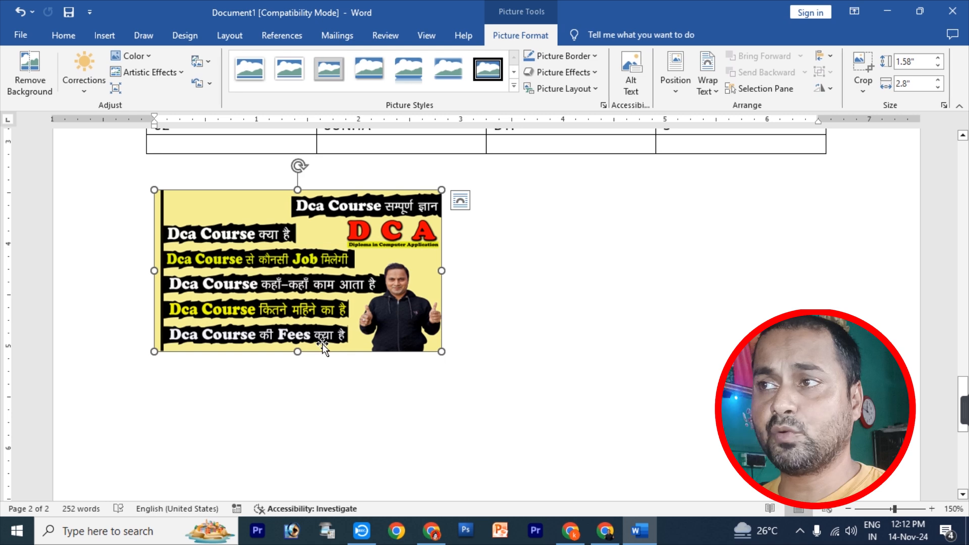
pyautogui.moveTo(292, 285); pyautogui.dragTo(523, 292)
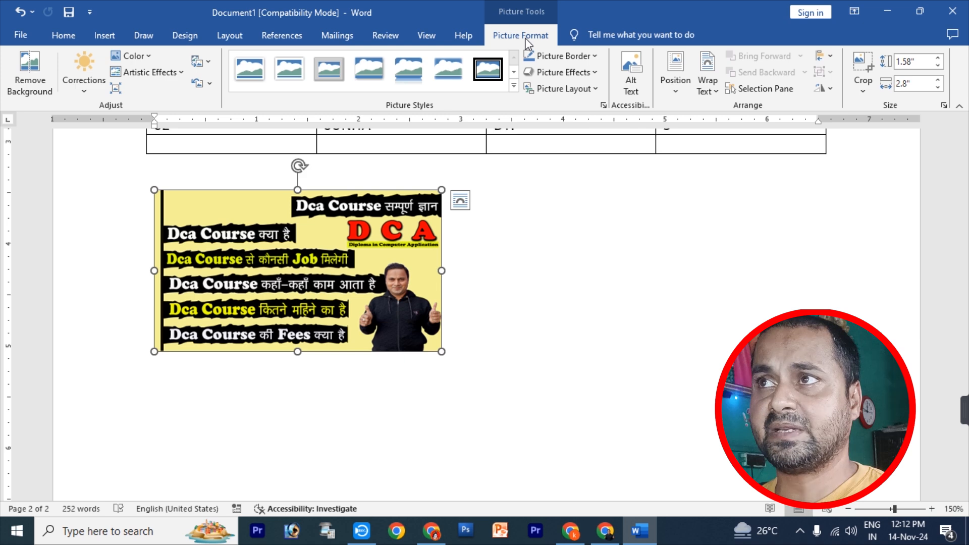
pyautogui.click(519, 263)
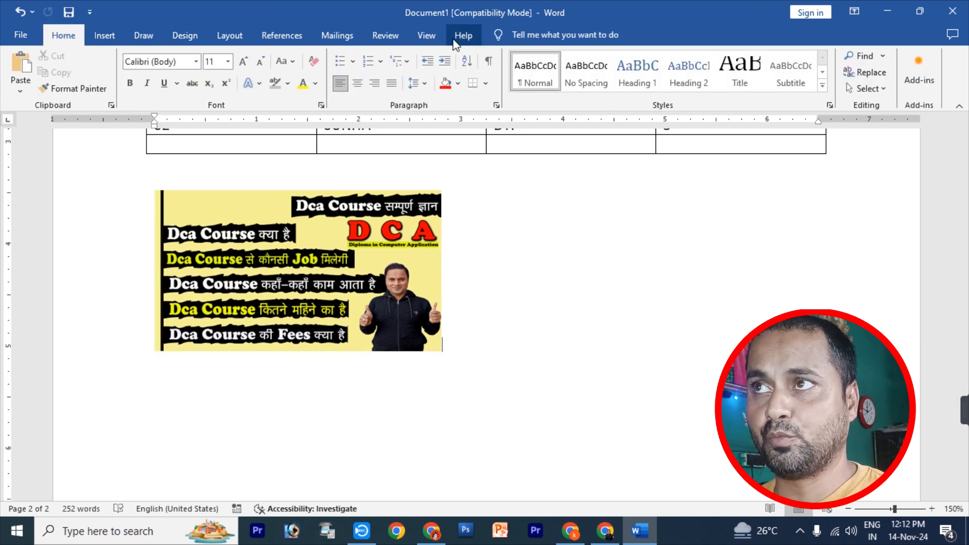
# - Wrap the picture In Front of Text, move it to the right margin and enlarge it to about 1.72" by 3.05"
pyautogui.click(333, 262)
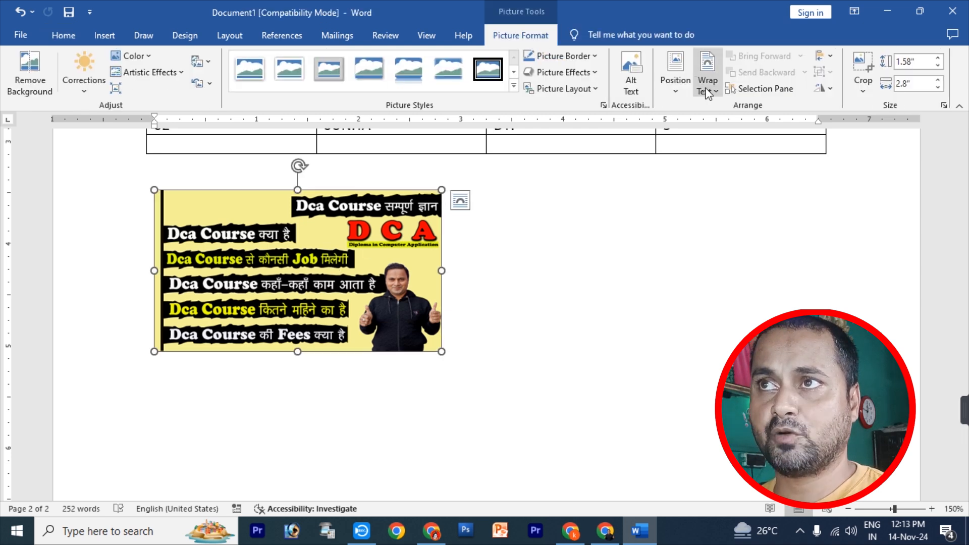
pyautogui.click(707, 88)
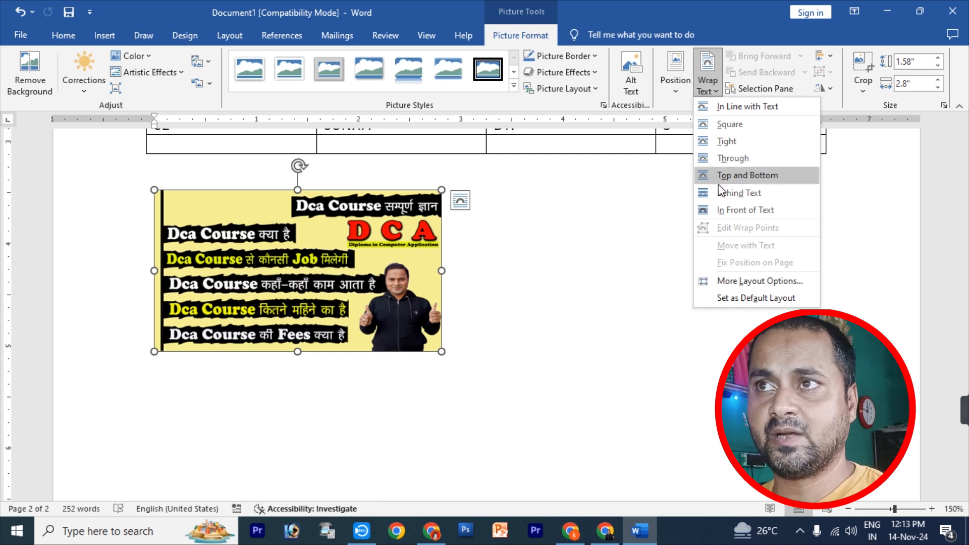
pyautogui.click(718, 210)
pyautogui.moveTo(433, 279); pyautogui.dragTo(836, 280)
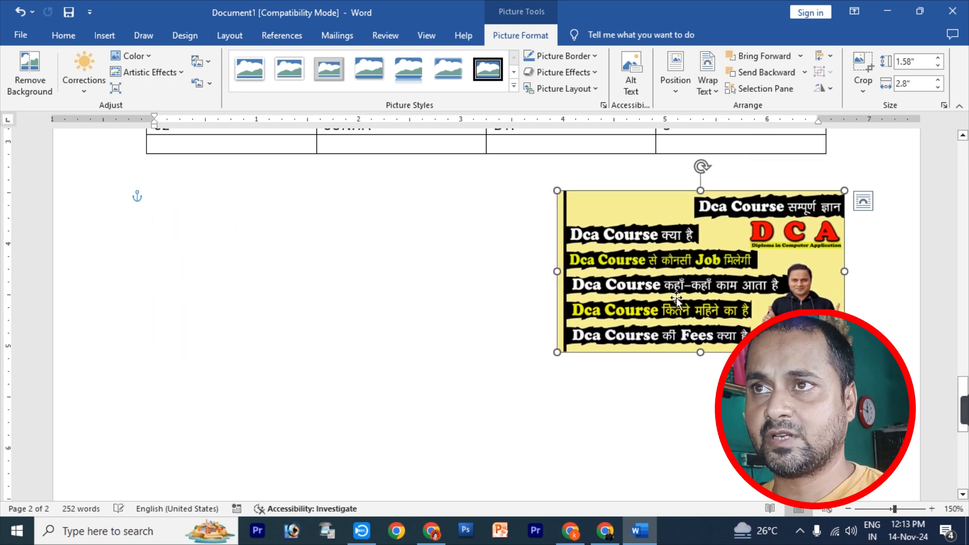
pyautogui.moveTo(555, 355); pyautogui.dragTo(532, 367)
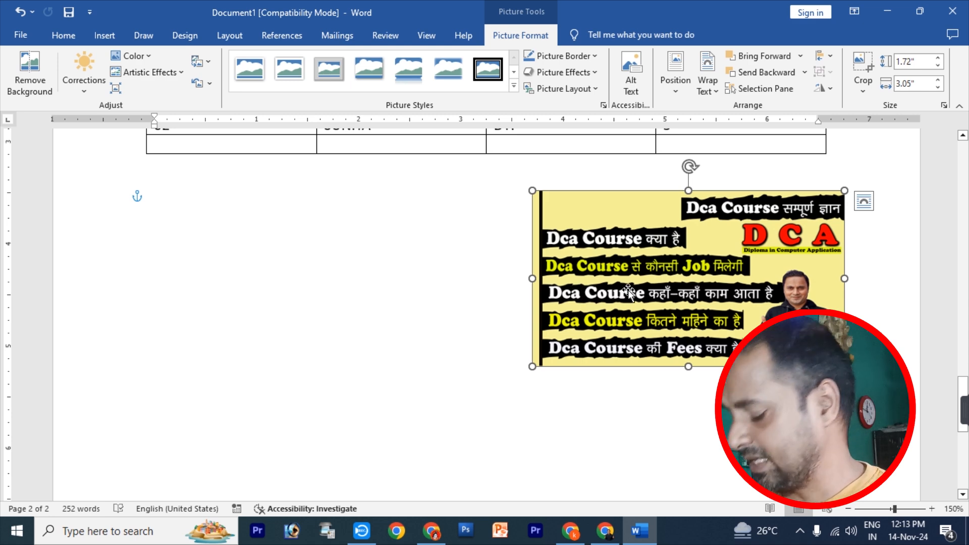
# - Undo the picture's last resize, move and text wrapping change
pyautogui.hotkey('ctrl', 'z')
pyautogui.hotkey('ctrl', 'z')
pyautogui.hotkey('ctrl', 'z')
# - Try again to reposition the inline picture in the empty area beside it
pyautogui.moveTo(319, 246); pyautogui.dragTo(513, 293)
pyautogui.moveTo(432, 263); pyautogui.dragTo(544, 249)
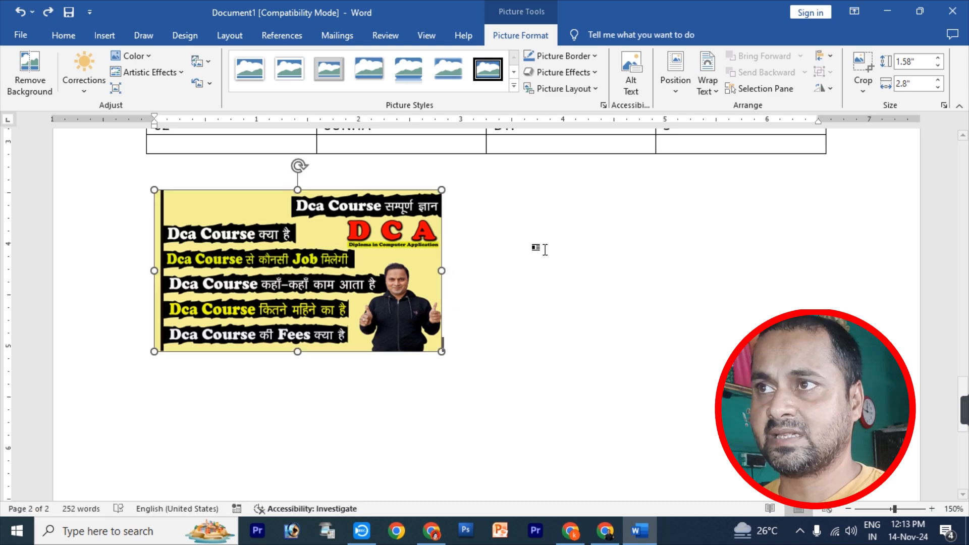
pyautogui.moveTo(381, 262); pyautogui.dragTo(514, 252)
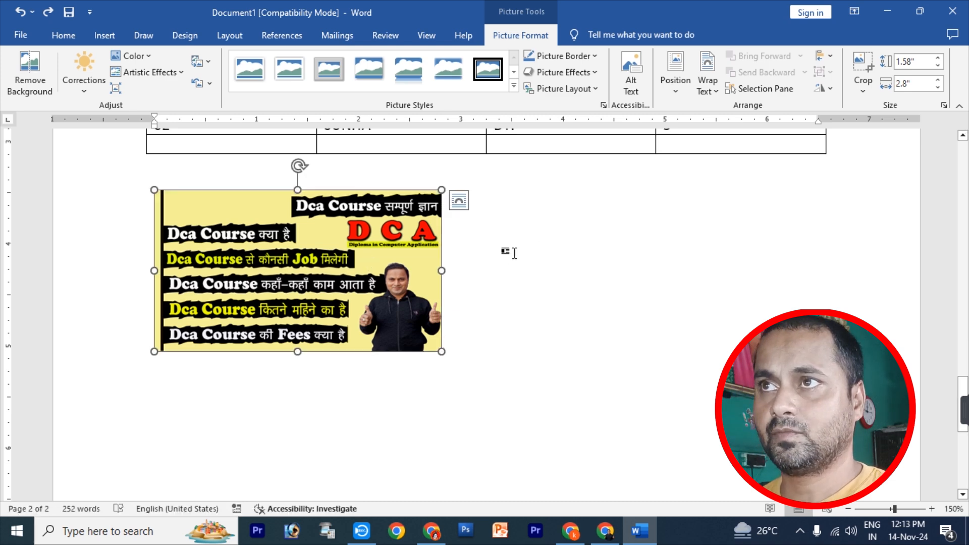
# - Set the picture's text wrapping to In Front of Text and move it to the right side of the page below the table
pyautogui.click(707, 85)
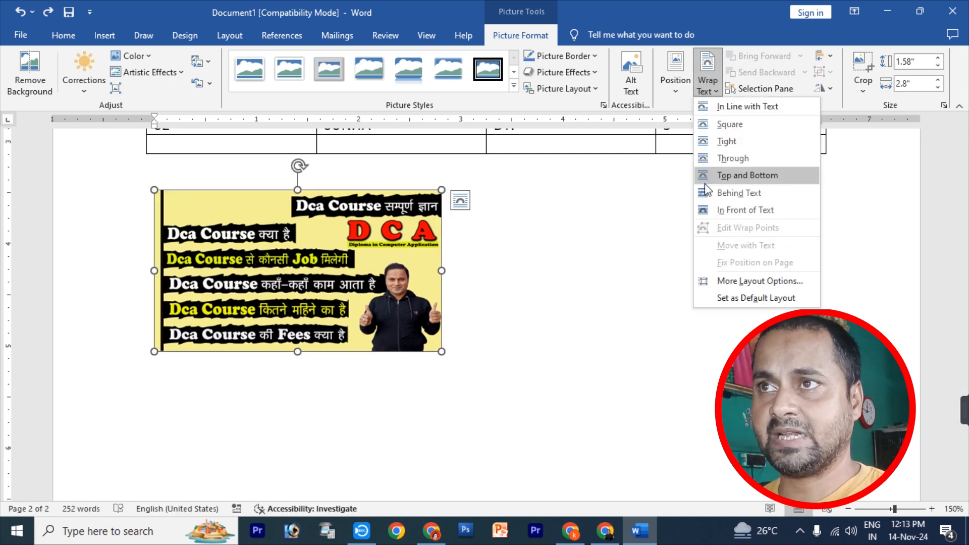
pyautogui.click(711, 213)
pyautogui.moveTo(302, 292); pyautogui.dragTo(693, 282)
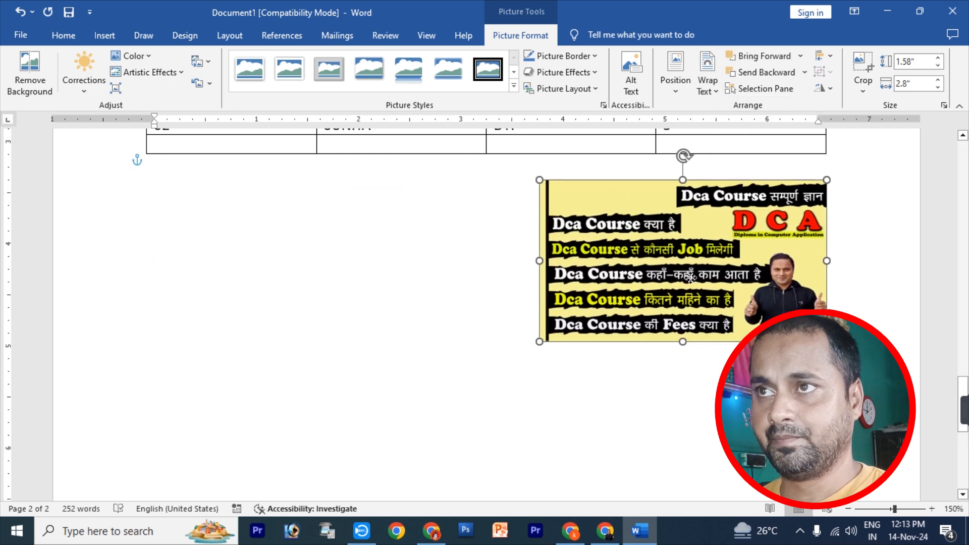
# - Place the cursor in the blank area beside the picture and search the online pictures for COMPUTER RAM
pyautogui.click(318, 311)
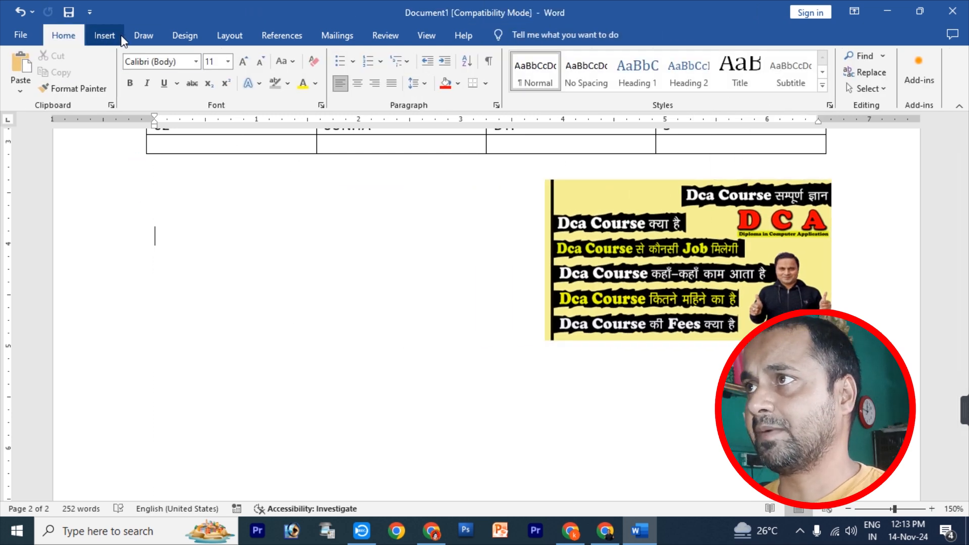
pyautogui.click(104, 35)
pyautogui.click(145, 88)
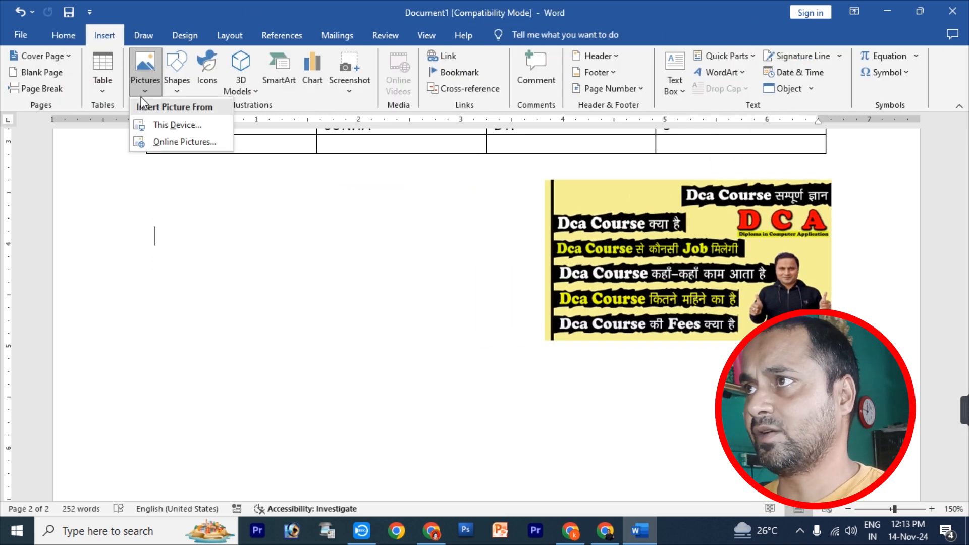
pyautogui.click(150, 144)
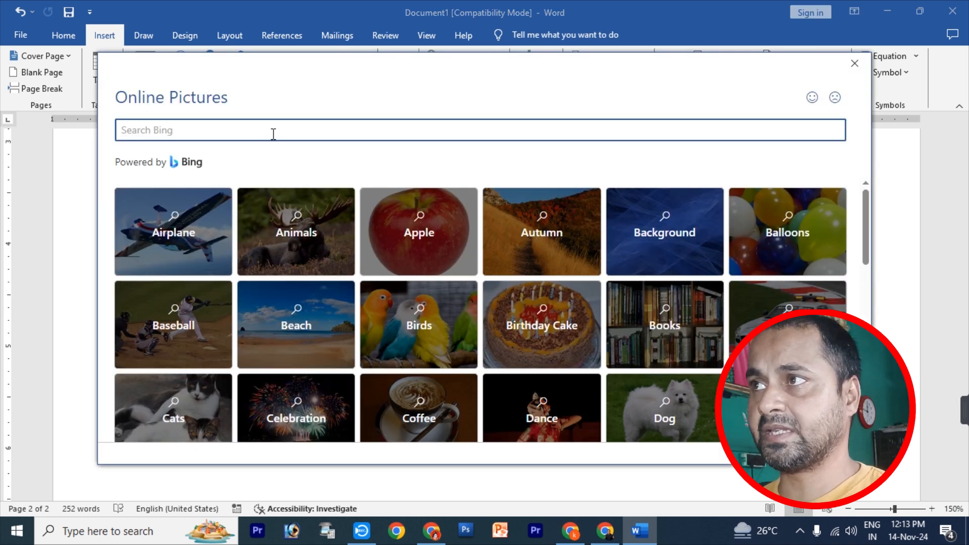
pyautogui.write('co')
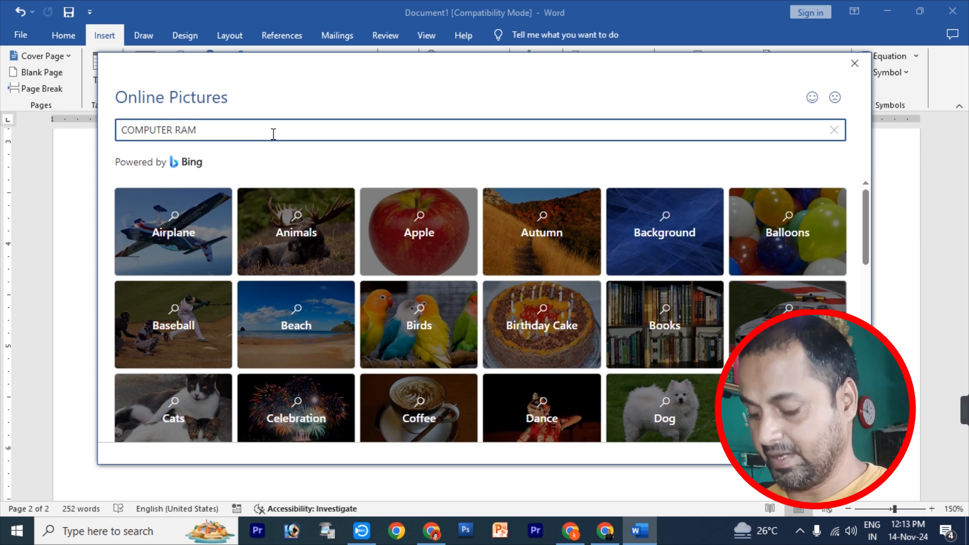
pyautogui.press('Return')
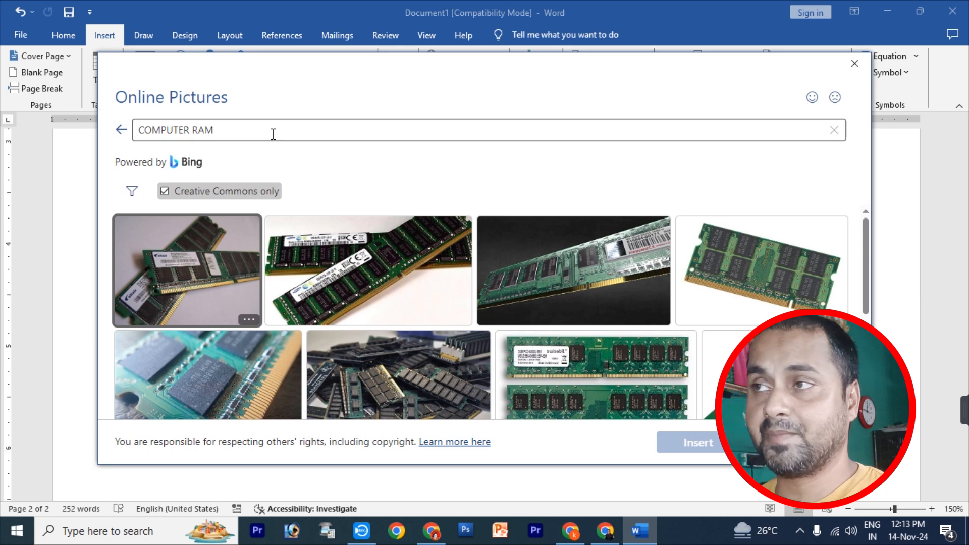
# - Insert the online picture of two crossed Samsung RAM modules on a white background from the COMPUTER RAM results
pyautogui.scroll(-3, 580, 366)
pyautogui.scroll(3, 560, 358)
pyautogui.scroll(1, 559, 358)
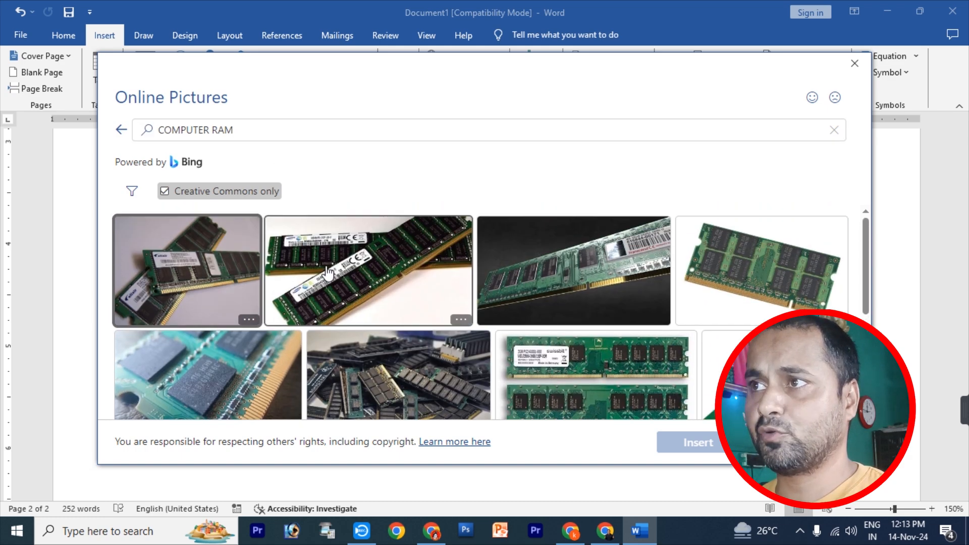
pyautogui.click(374, 276)
pyautogui.click(695, 450)
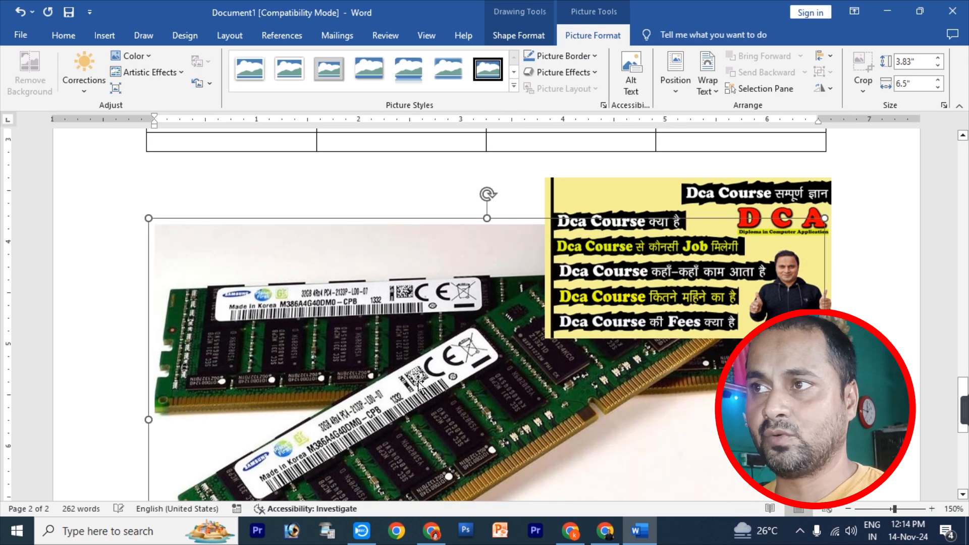
# - Shrink the RAM picture's frame to about 2.79 inches wide and extend it slightly downward toward its attribution text
pyautogui.moveTo(150, 216); pyautogui.dragTo(531, 454)
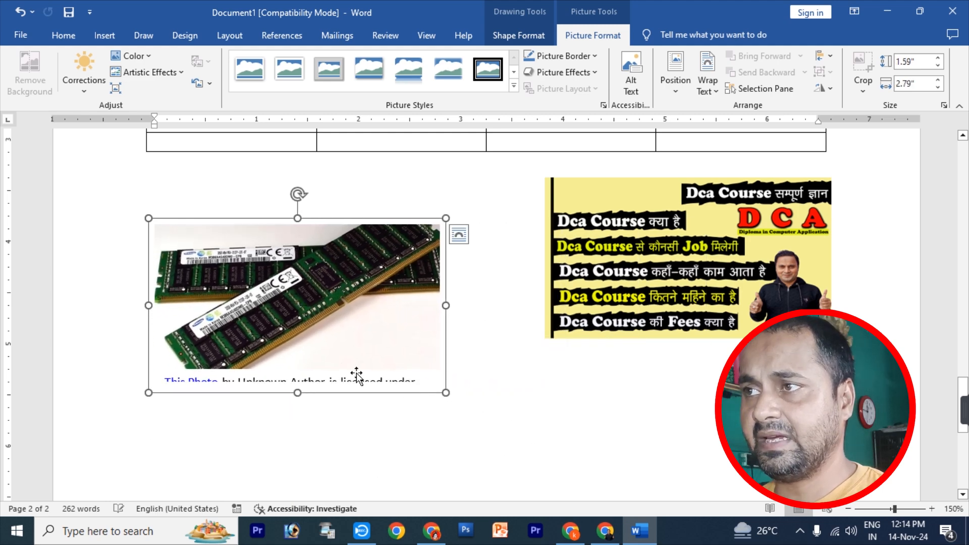
pyautogui.click(328, 352)
pyautogui.moveTo(298, 392); pyautogui.dragTo(302, 430)
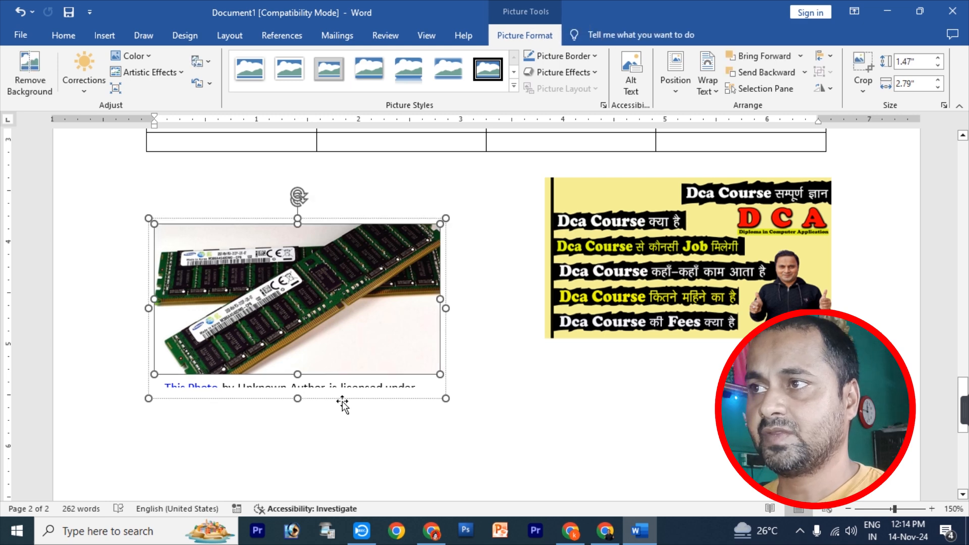
pyautogui.click(385, 436)
pyautogui.click(497, 380)
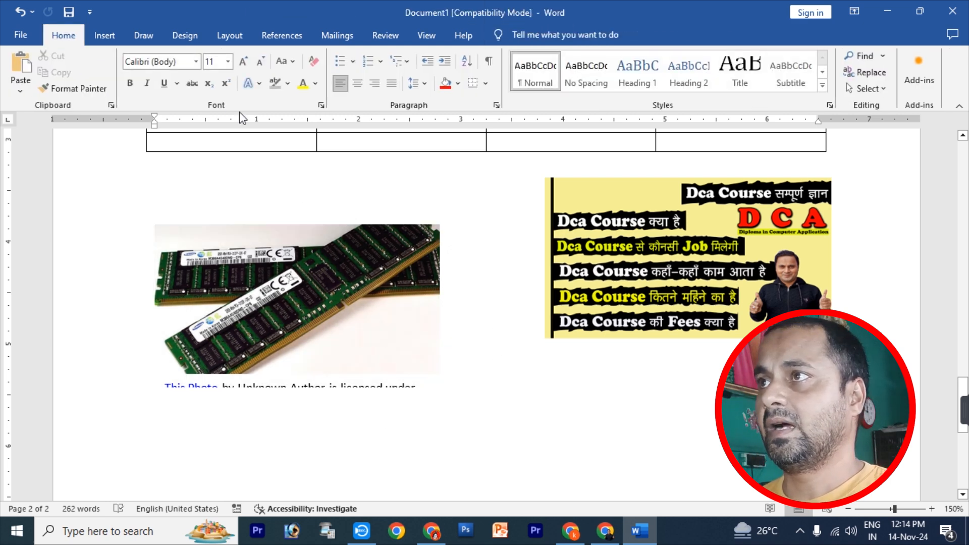
# - Draw a rectangle about 0.53 inches high and 3.33 inches wide below the yellow DCA course picture
pyautogui.click(105, 35)
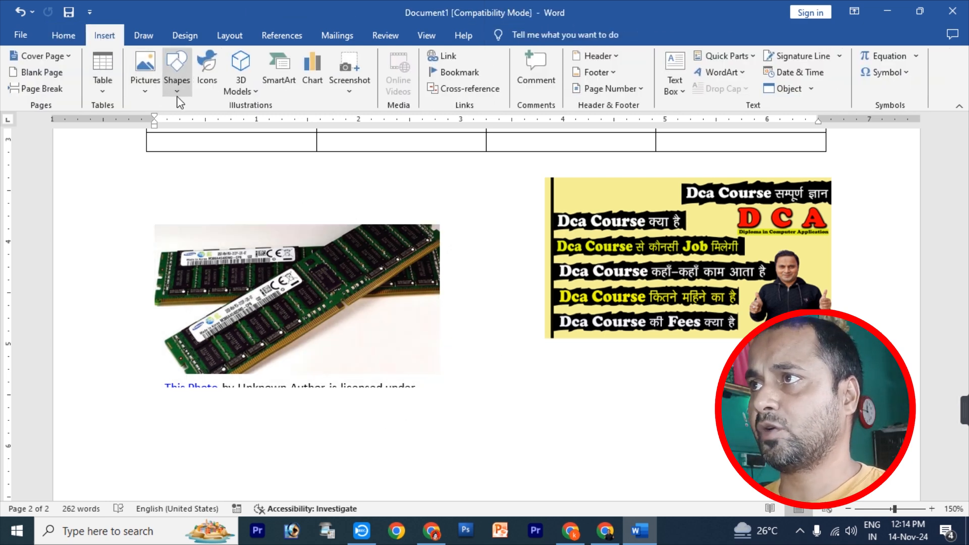
pyautogui.click(177, 81)
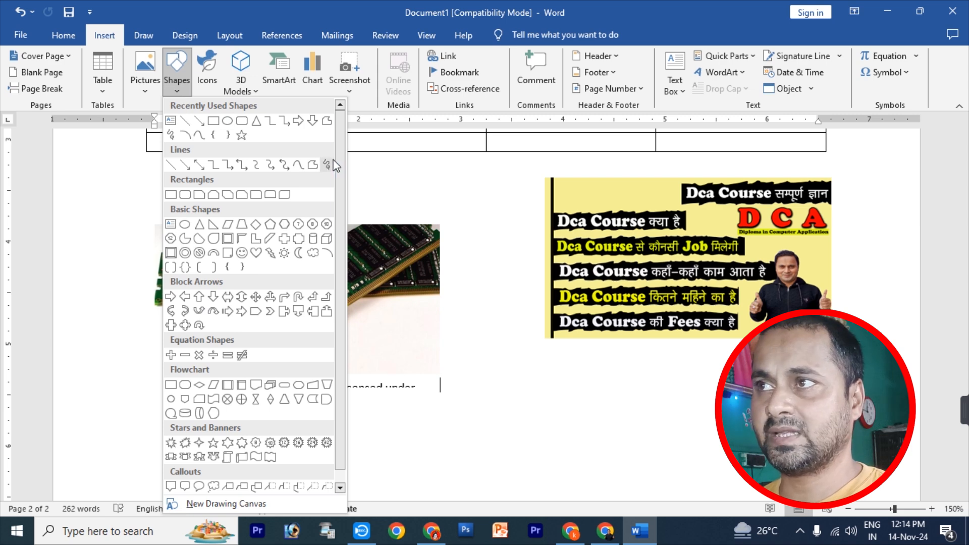
pyautogui.moveTo(337, 162); pyautogui.dragTo(337, 230)
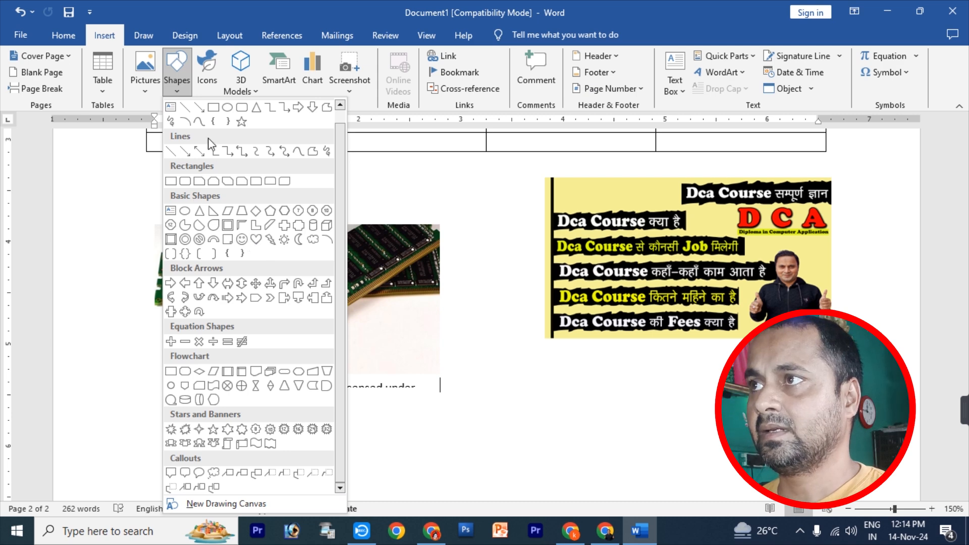
pyautogui.click(214, 108)
pyautogui.moveTo(495, 401); pyautogui.dragTo(835, 456)
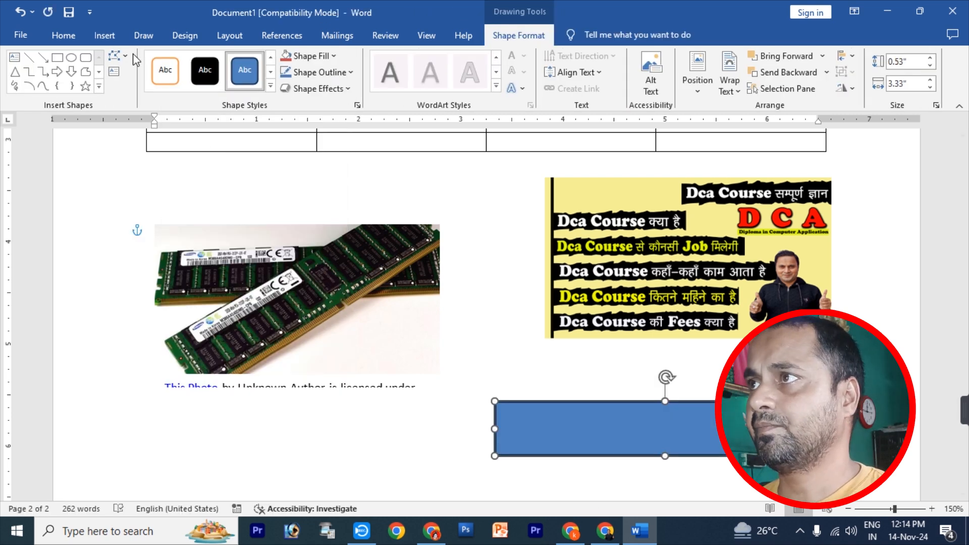
# - Draw a circle about 1.04 inches in diameter and centre it over the blue rectangle
pyautogui.click(102, 34)
pyautogui.click(176, 74)
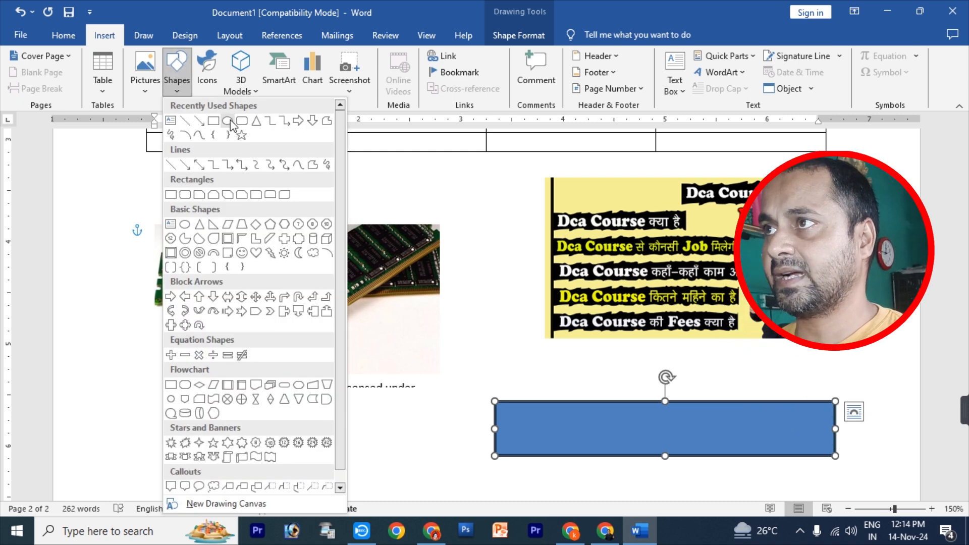
pyautogui.click(227, 121)
pyautogui.moveTo(634, 378); pyautogui.dragTo(739, 486)
pyautogui.moveTo(710, 445); pyautogui.dragTo(696, 447)
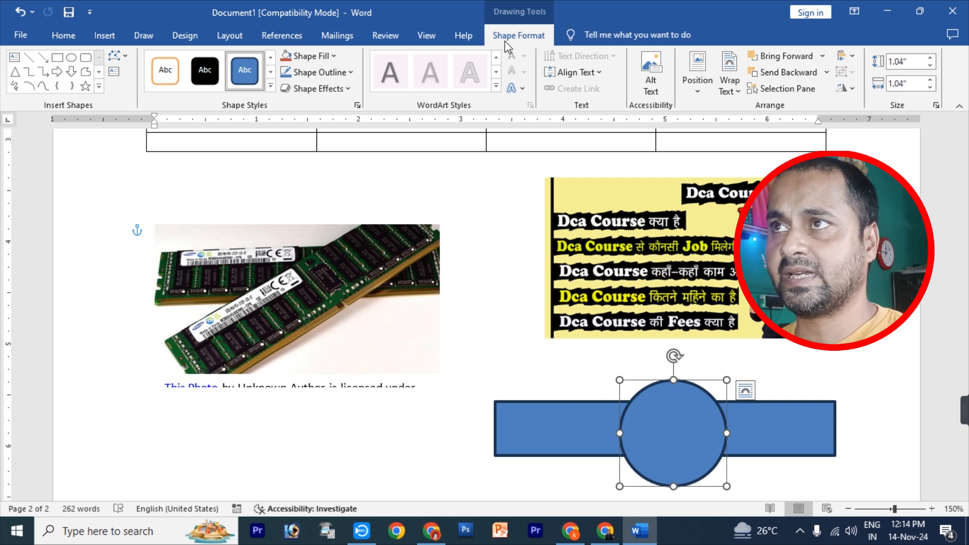
# - Fill the circle with the standard green colour and remove its outline
pyautogui.click(332, 56)
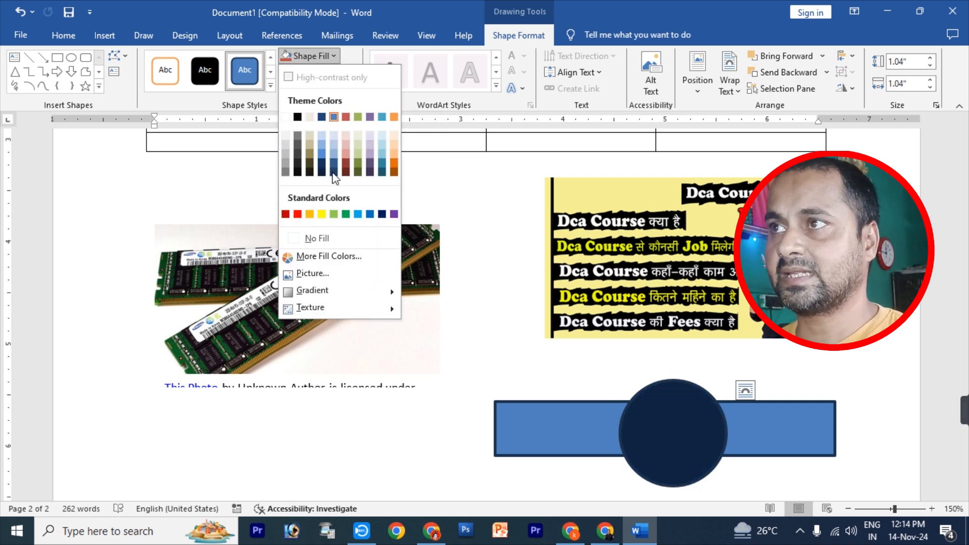
pyautogui.click(346, 214)
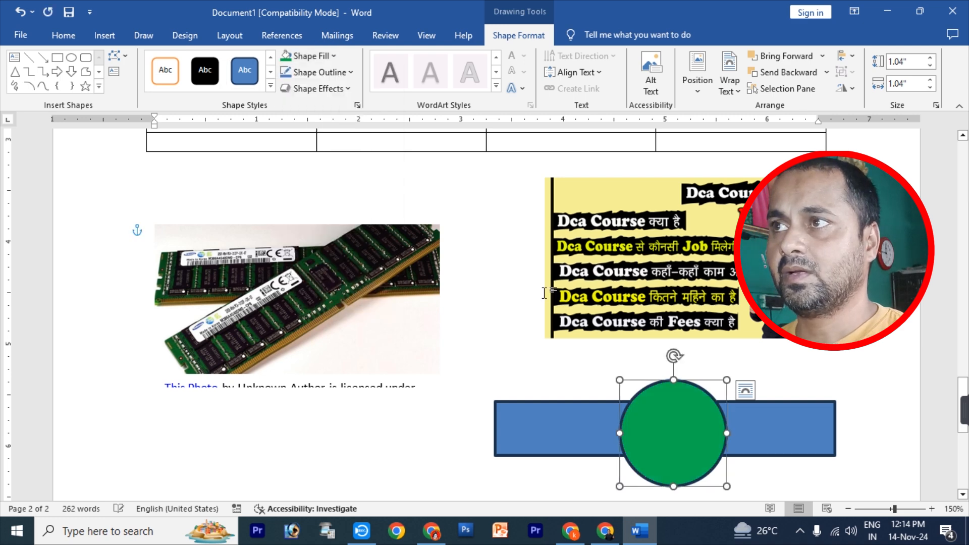
pyautogui.click(324, 77)
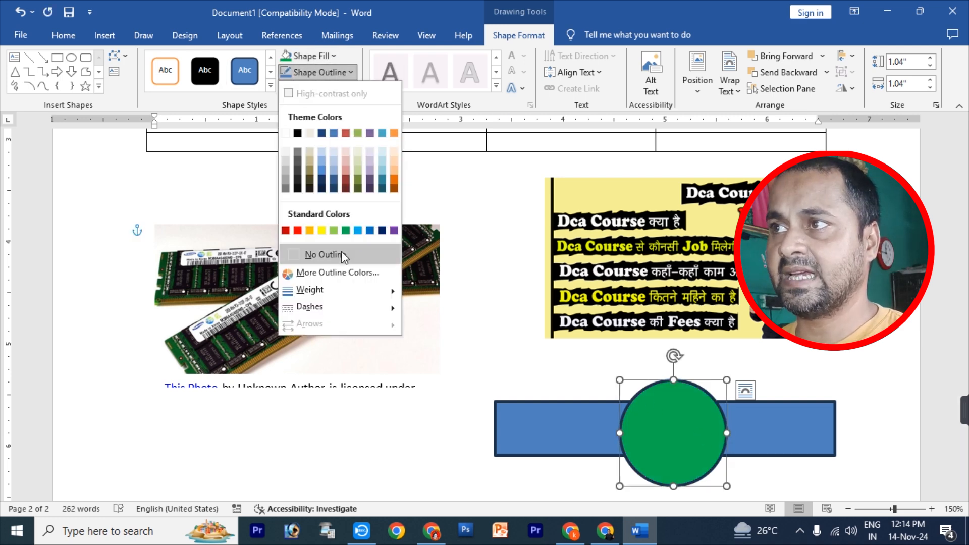
pyautogui.click(342, 255)
# - Remove the rectangle's outline and fill it with the same green as the circle
pyautogui.click(594, 444)
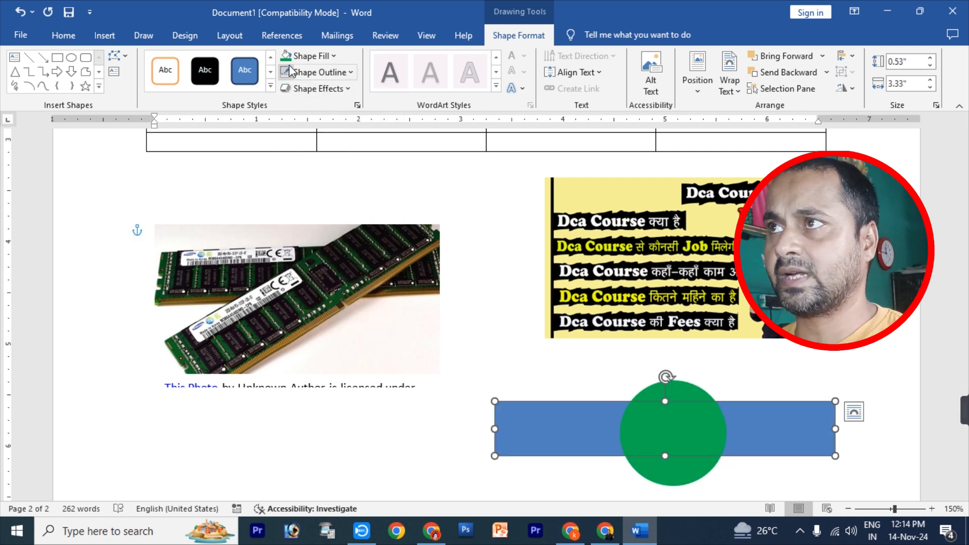
pyautogui.click(306, 56)
pyautogui.click(576, 375)
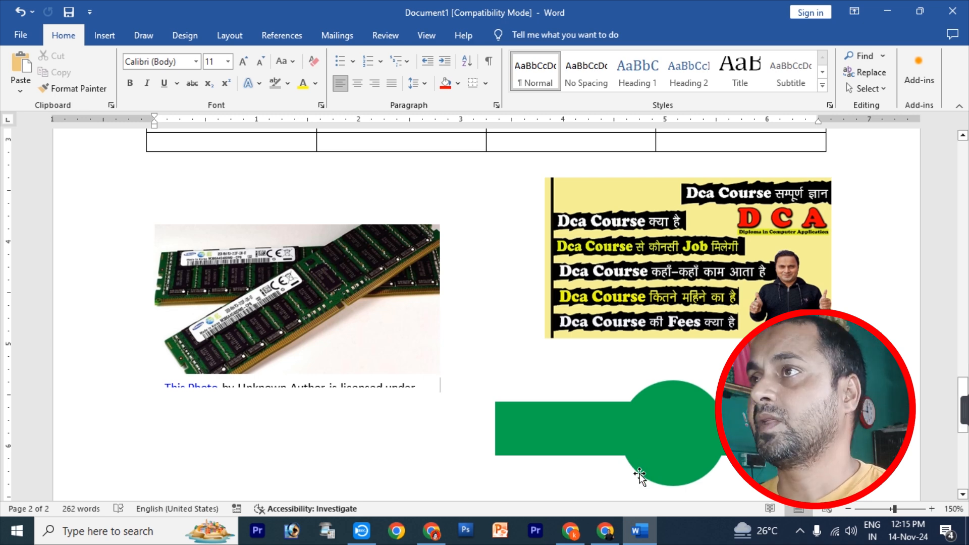
# - Search the icon library for MOBILE and insert the smartphone icon
pyautogui.click(119, 43)
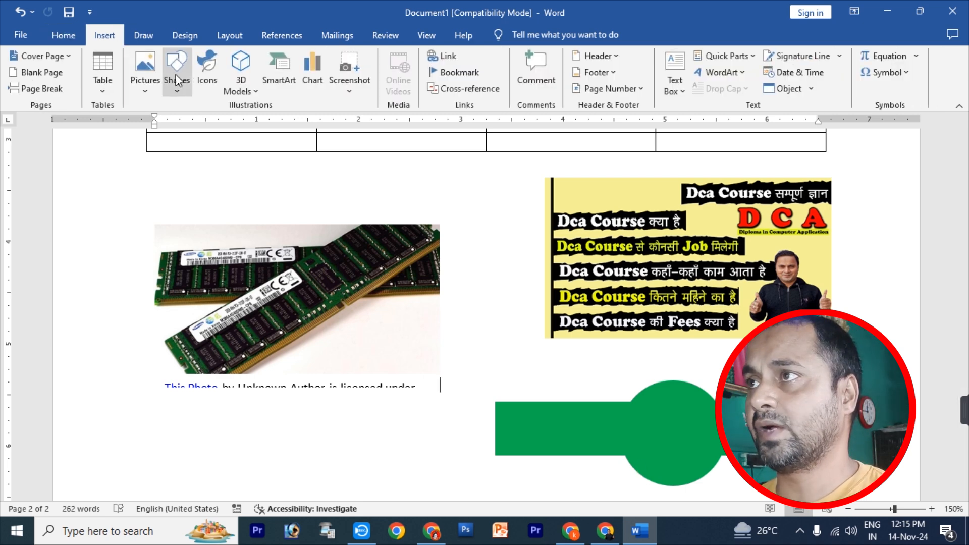
pyautogui.click(207, 84)
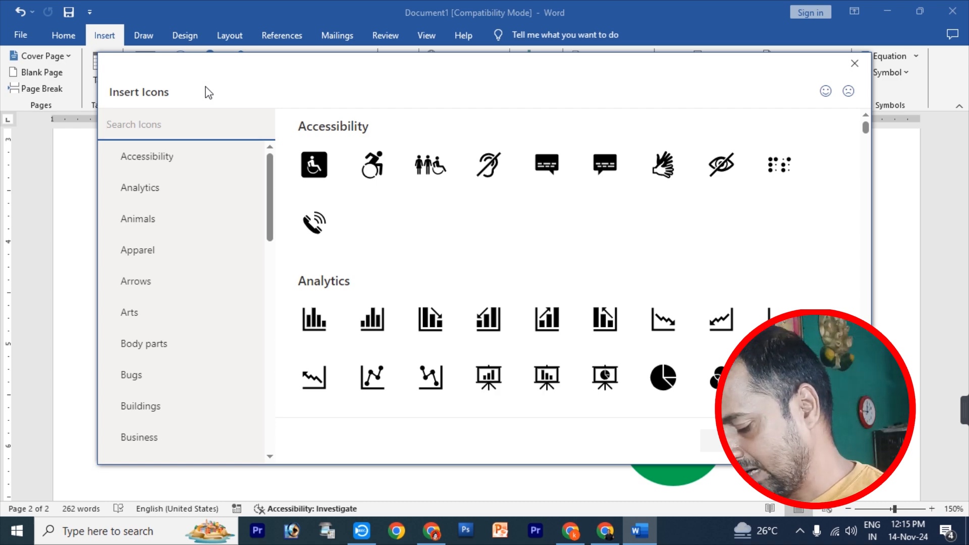
pyautogui.write('MOBILE')
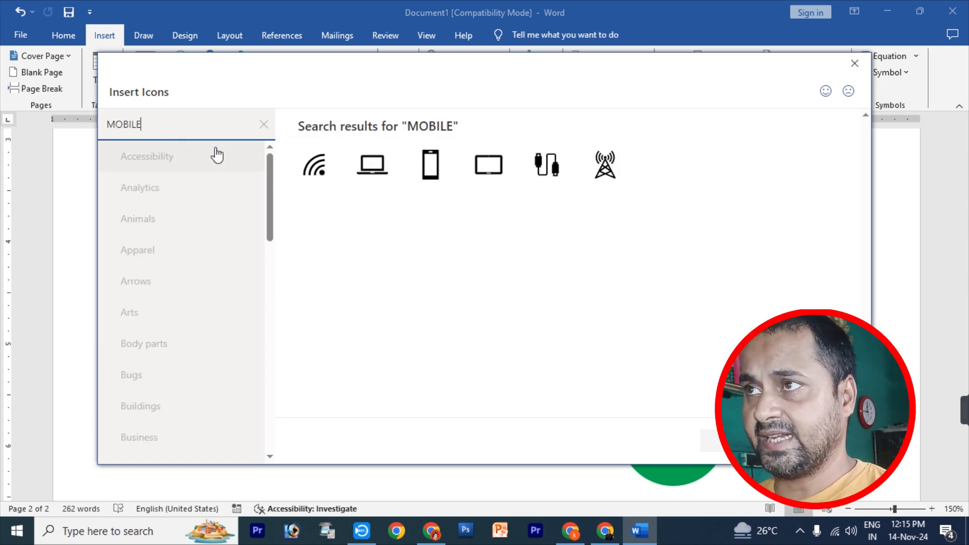
pyautogui.click(443, 161)
pyautogui.click(719, 442)
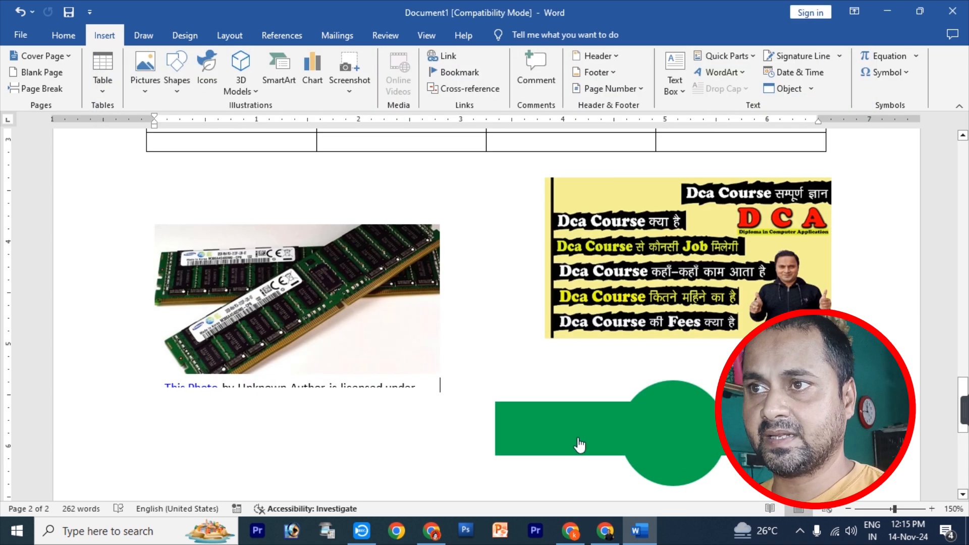
# - Set the smartphone icon's text wrapping to In Front of Text and move it below the RAM picture
pyautogui.moveTo(507, 345); pyautogui.dragTo(263, 368)
pyautogui.click(585, 86)
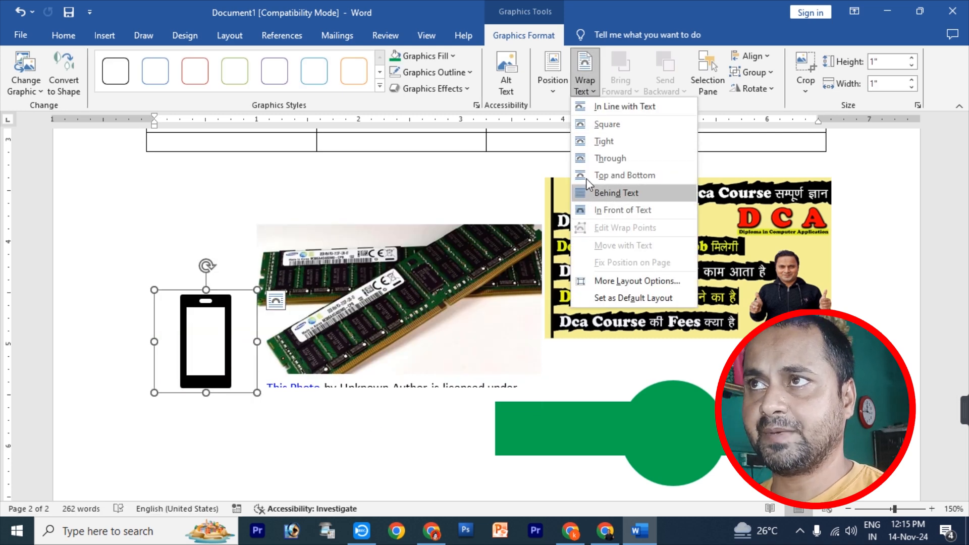
pyautogui.click(597, 211)
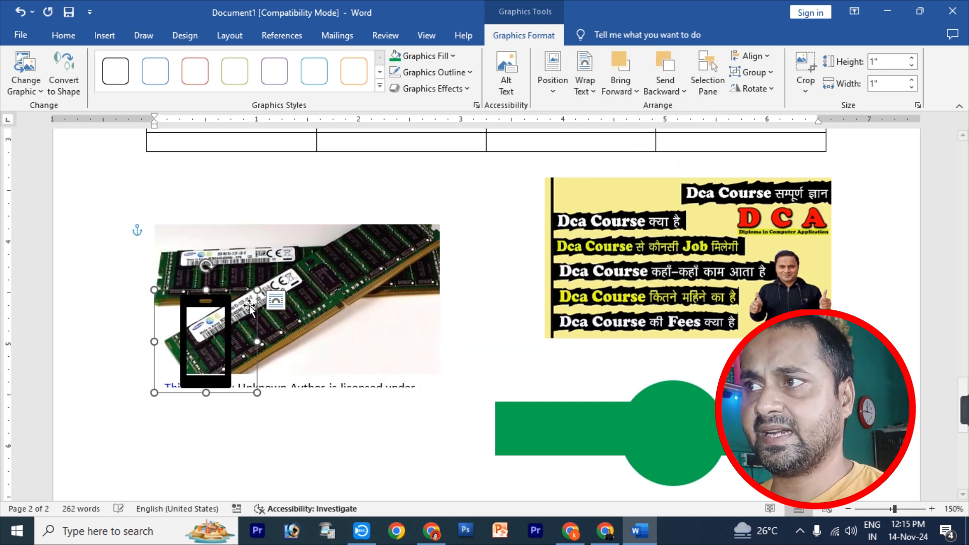
pyautogui.moveTo(221, 307); pyautogui.dragTo(186, 436)
# - Search the icon library for EMAIL and insert the closed envelope icon
pyautogui.scroll(-3, 255, 443)
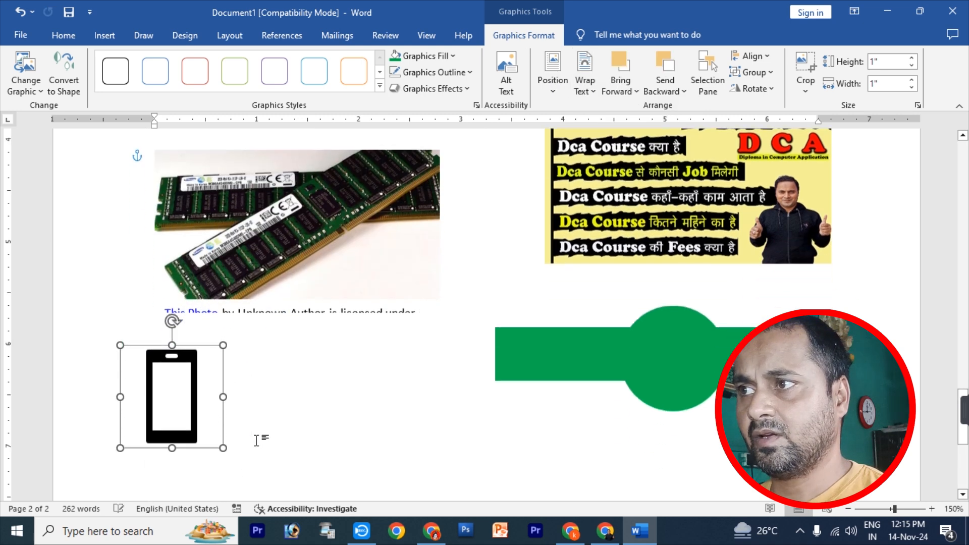
pyautogui.scroll(-2, 242, 297)
pyautogui.click(233, 299)
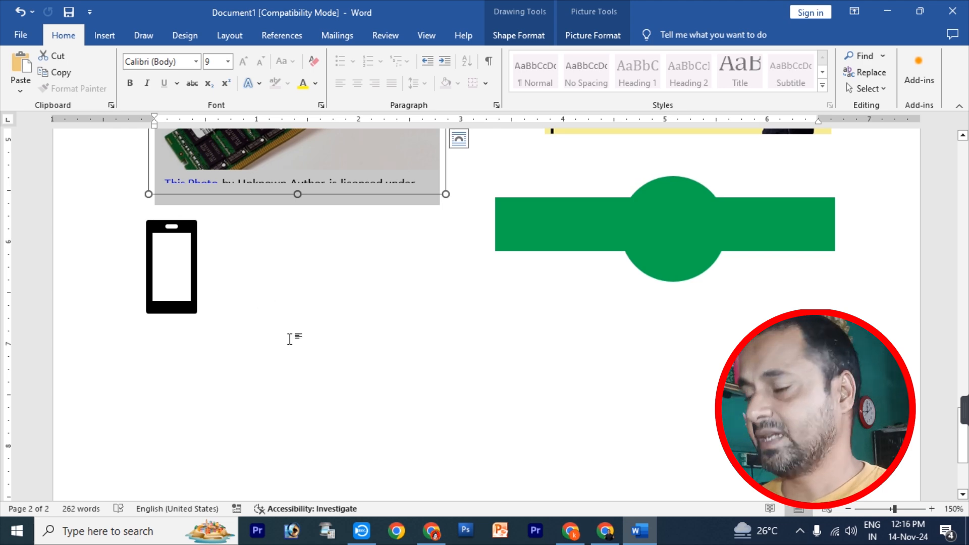
pyautogui.click(92, 35)
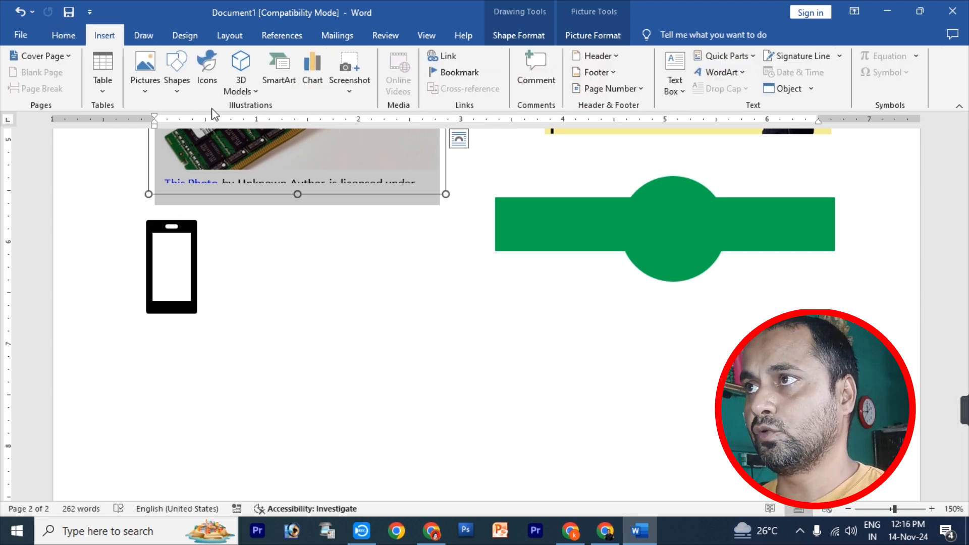
pyautogui.click(211, 87)
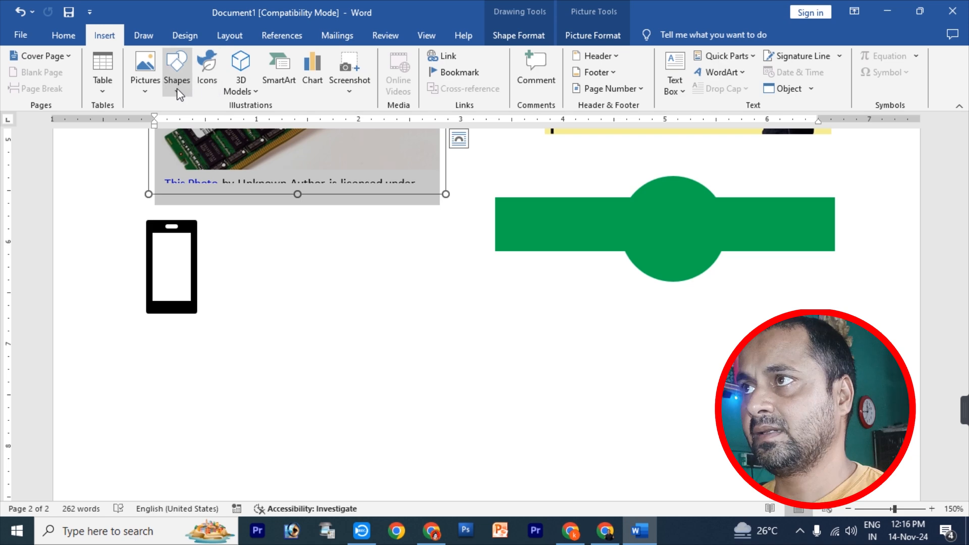
pyautogui.write('EMAIL')
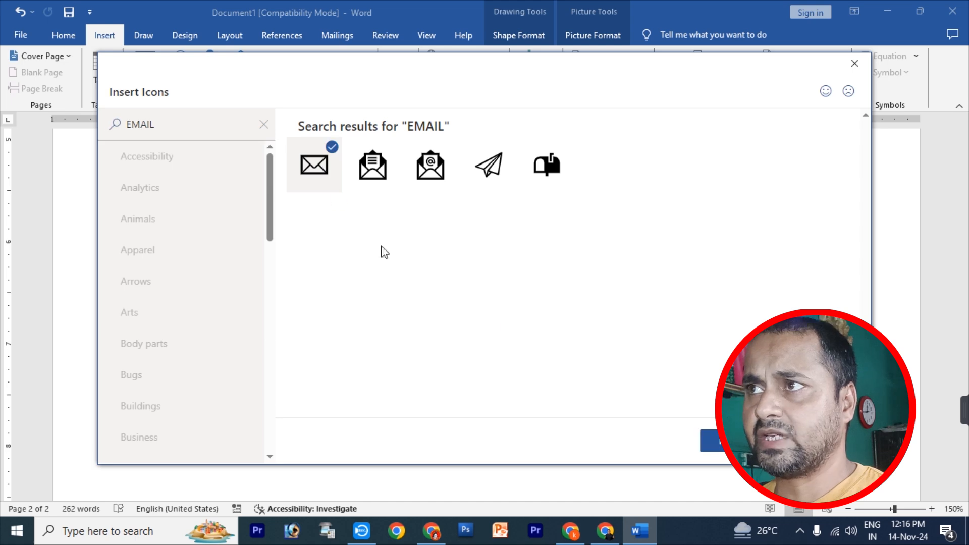
pyautogui.click(722, 441)
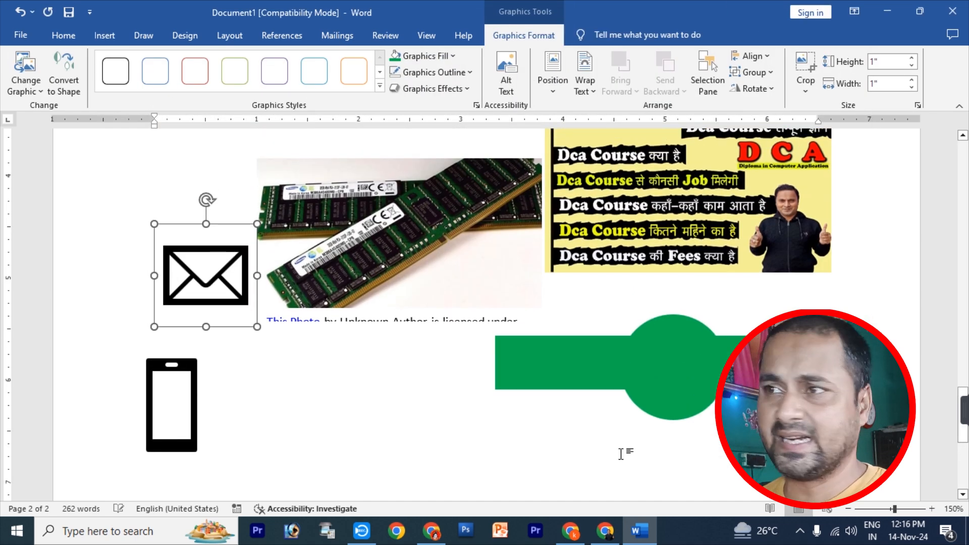
# - Set the envelope icon's text wrapping to In Front of Text and move it beside the smartphone icon
pyautogui.click(586, 83)
pyautogui.click(601, 206)
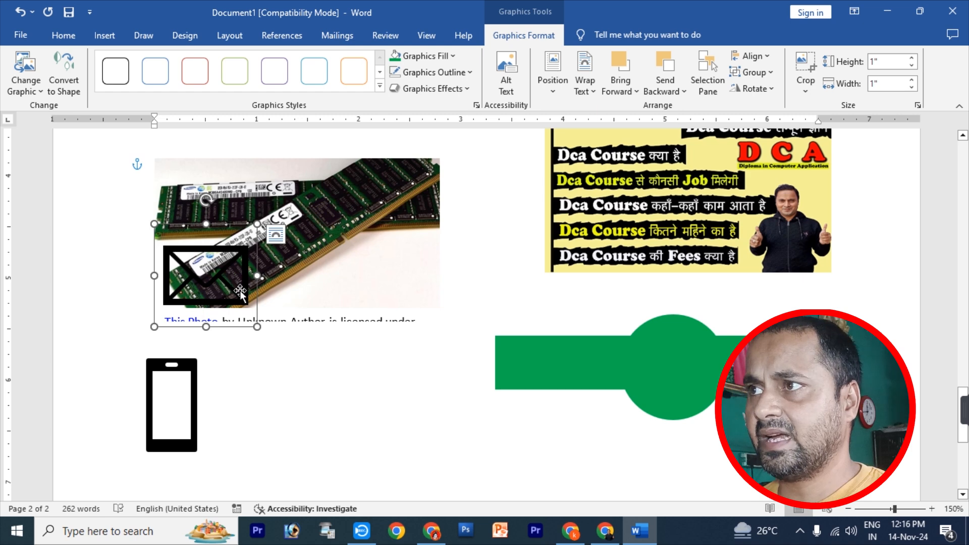
pyautogui.moveTo(240, 289); pyautogui.dragTo(272, 415)
pyautogui.click(233, 302)
pyautogui.moveTo(234, 301); pyautogui.dragTo(284, 441)
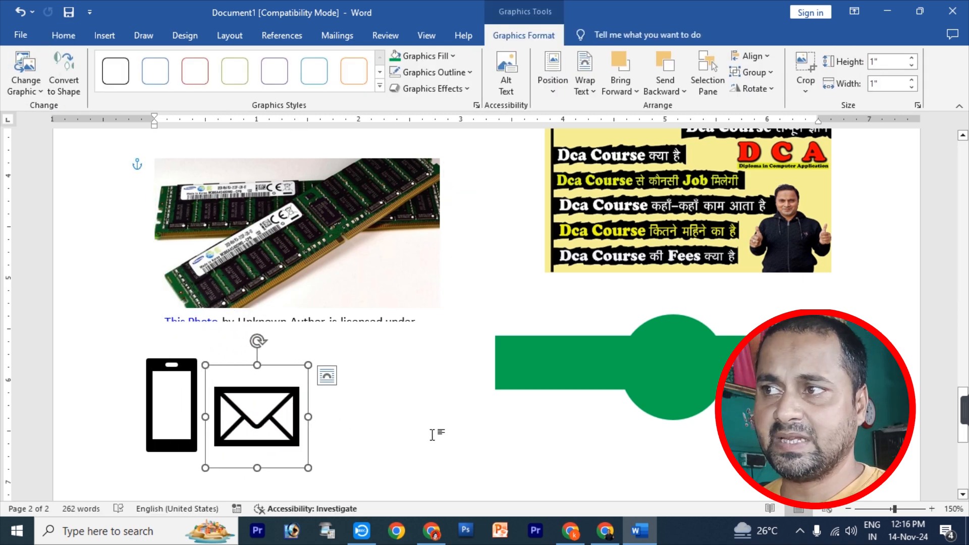
# - Shrink the envelope icon to about 0.31 by 0.31 inches and deselect it
pyautogui.moveTo(308, 365); pyautogui.dragTo(240, 447)
pyautogui.click(256, 445)
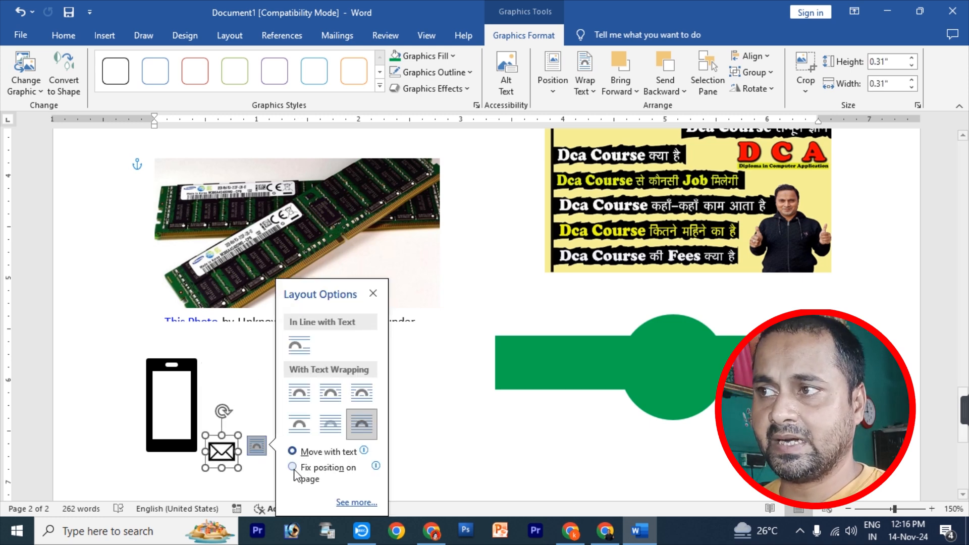
pyautogui.click(441, 458)
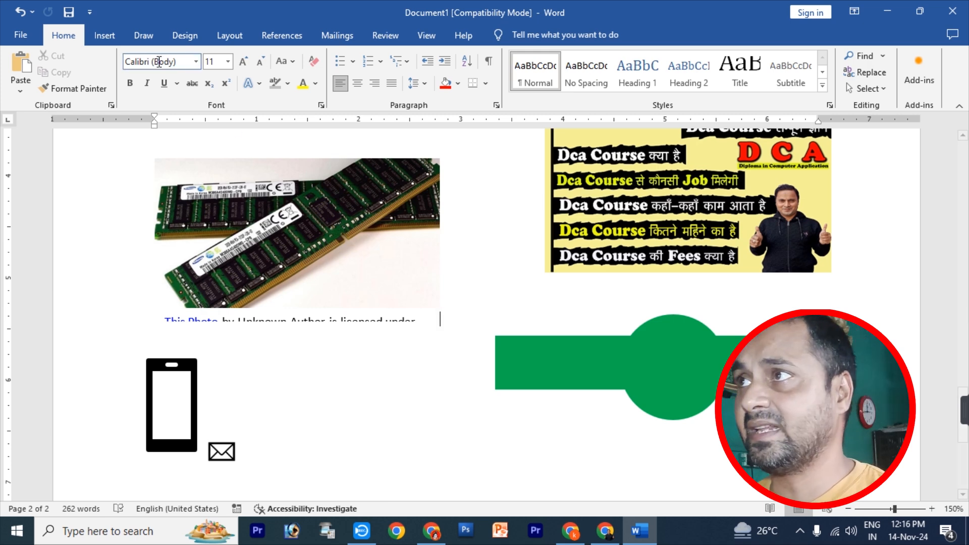
# - Open the stock 3D model library and look through its categories
pyautogui.click(104, 35)
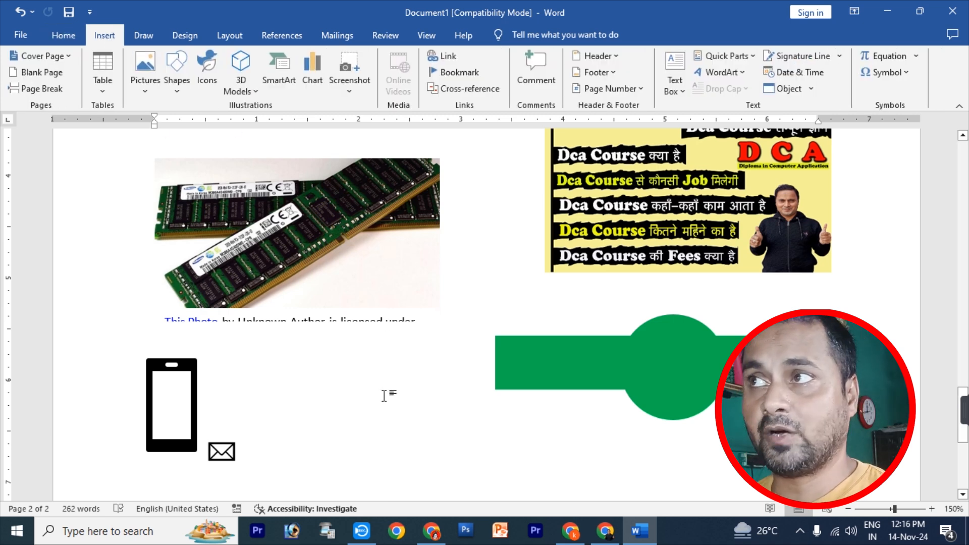
pyautogui.click(243, 92)
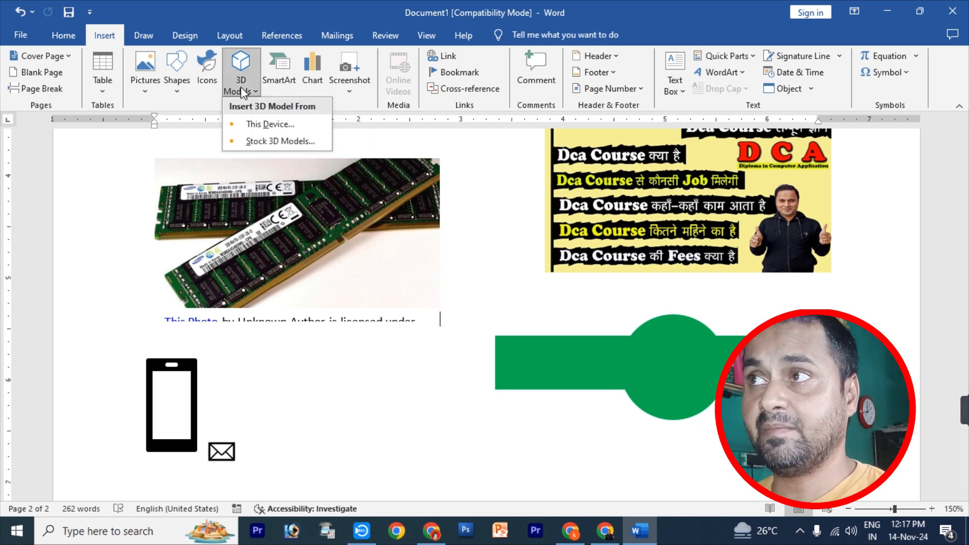
pyautogui.click(274, 142)
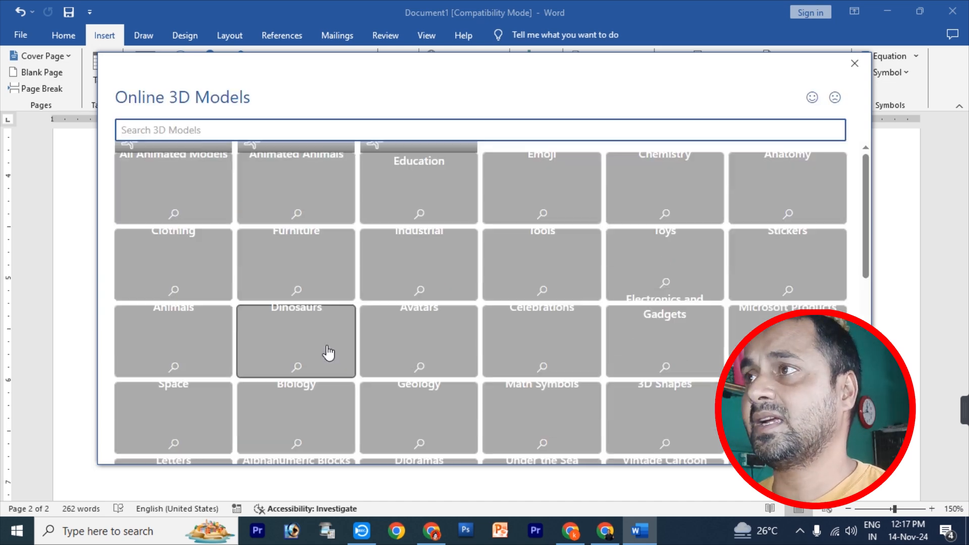
pyautogui.scroll(-12, 677, 305)
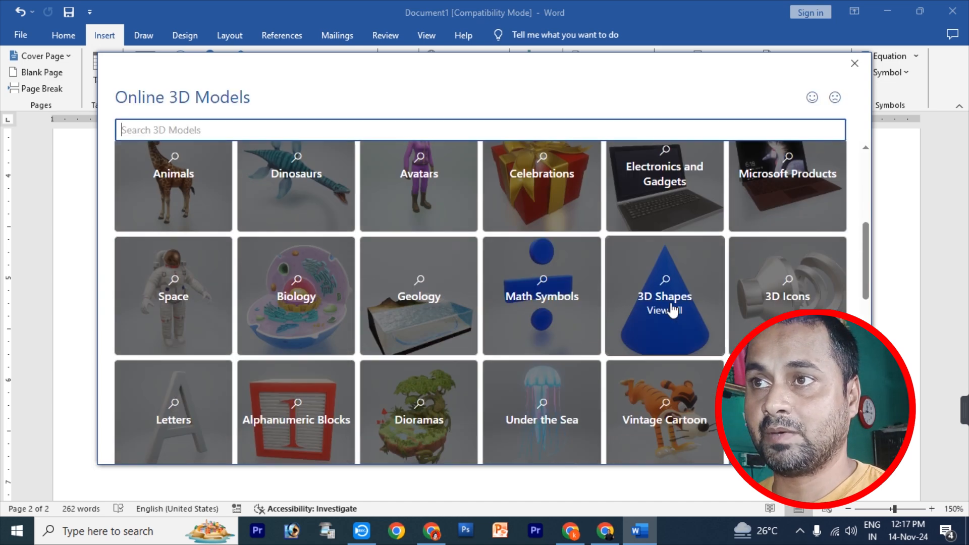
pyautogui.scroll(5, 672, 337)
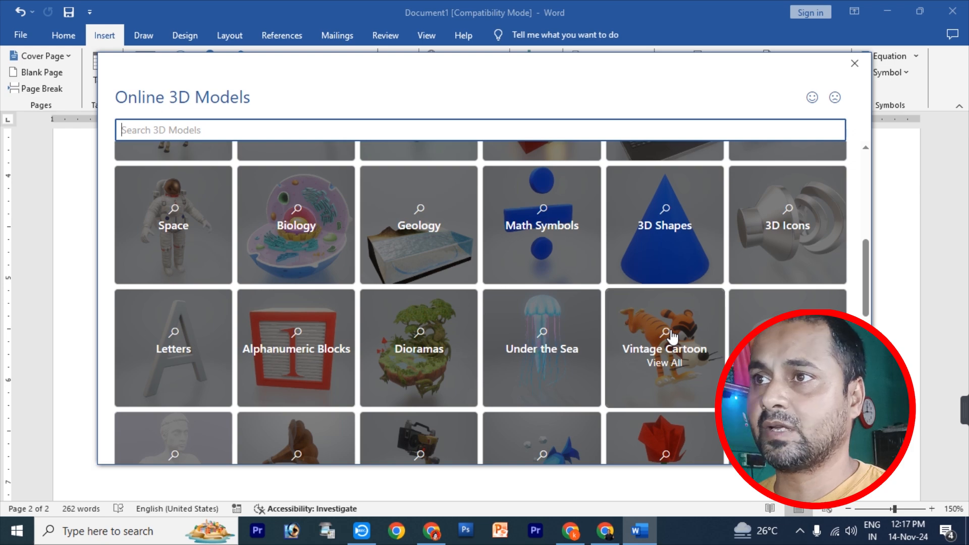
pyautogui.scroll(7, 672, 337)
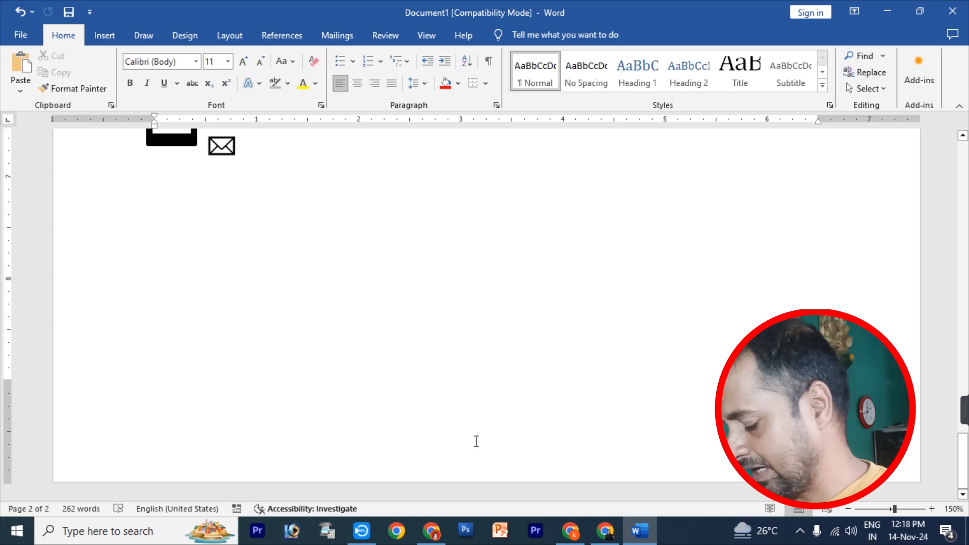
# - Create a new blank document and open the stock 3D model library in it
pyautogui.hotkey('ctrl', 'n')
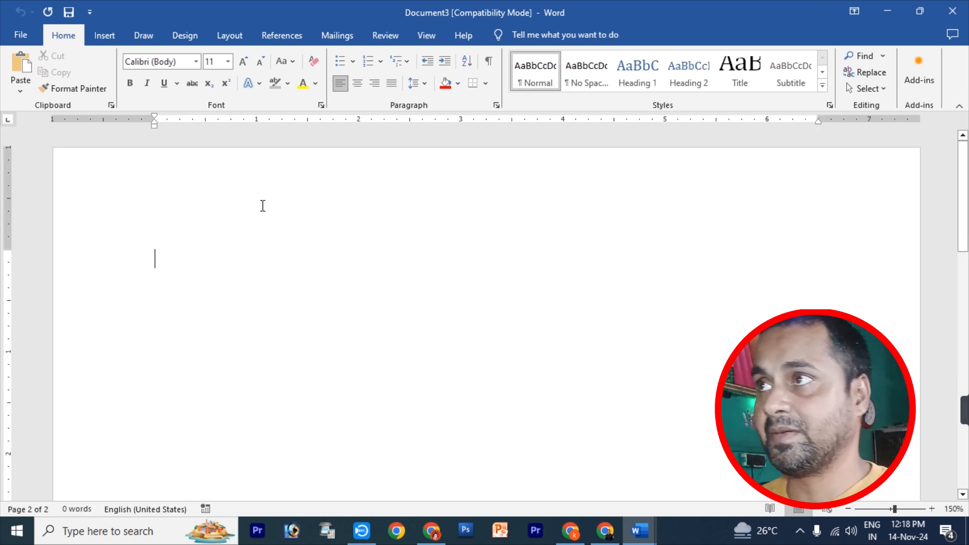
pyautogui.click(105, 35)
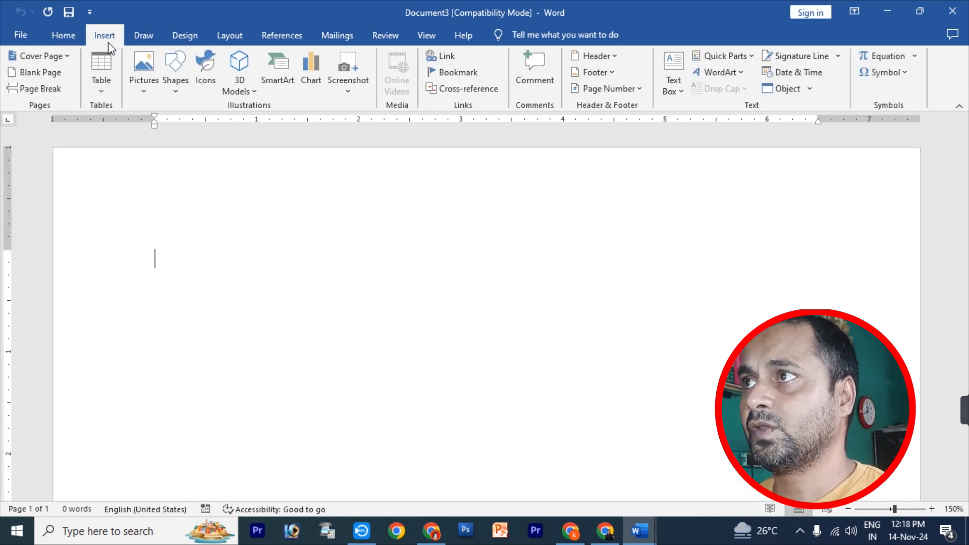
pyautogui.click(226, 87)
pyautogui.click(246, 120)
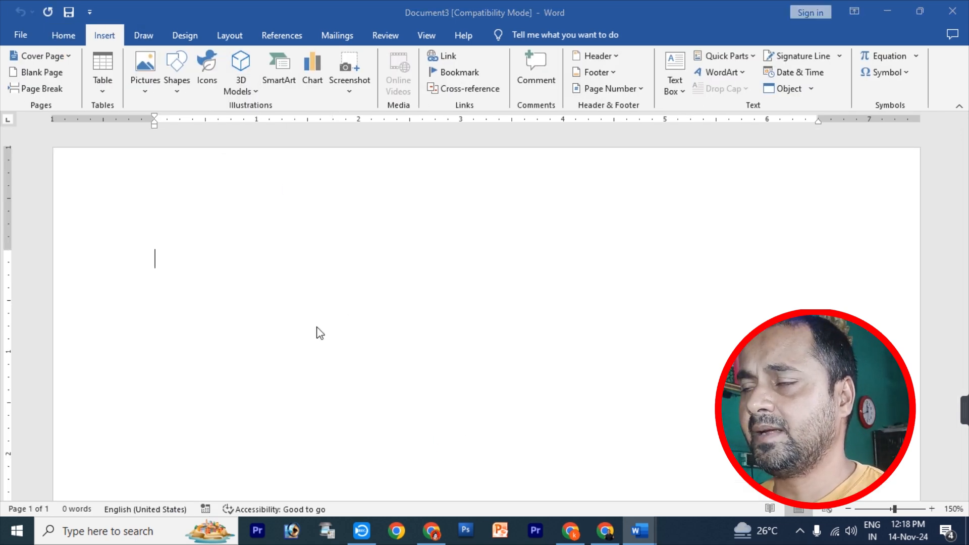
pyautogui.click(409, 319)
pyautogui.click(241, 87)
pyautogui.click(254, 146)
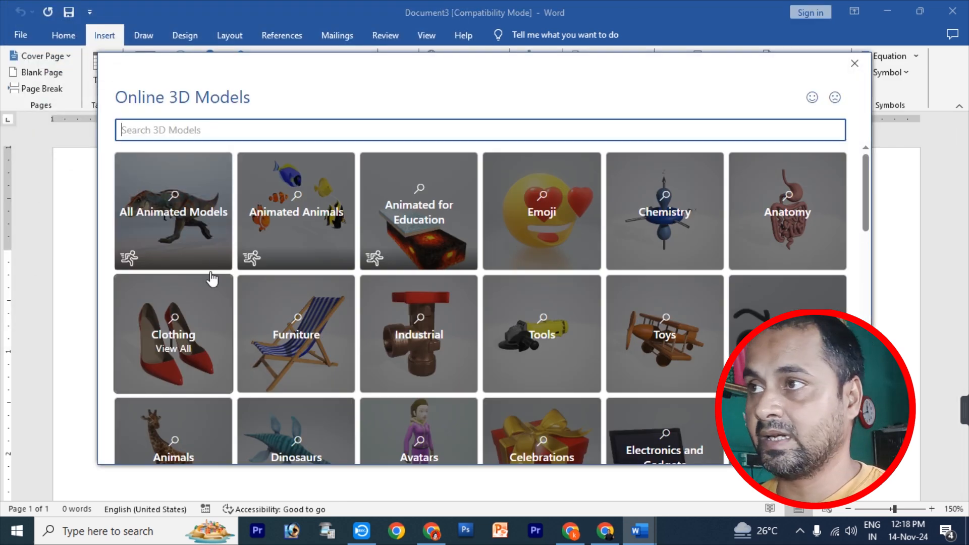
# - Insert the shark model from the All Animated Models category
pyautogui.click(212, 199)
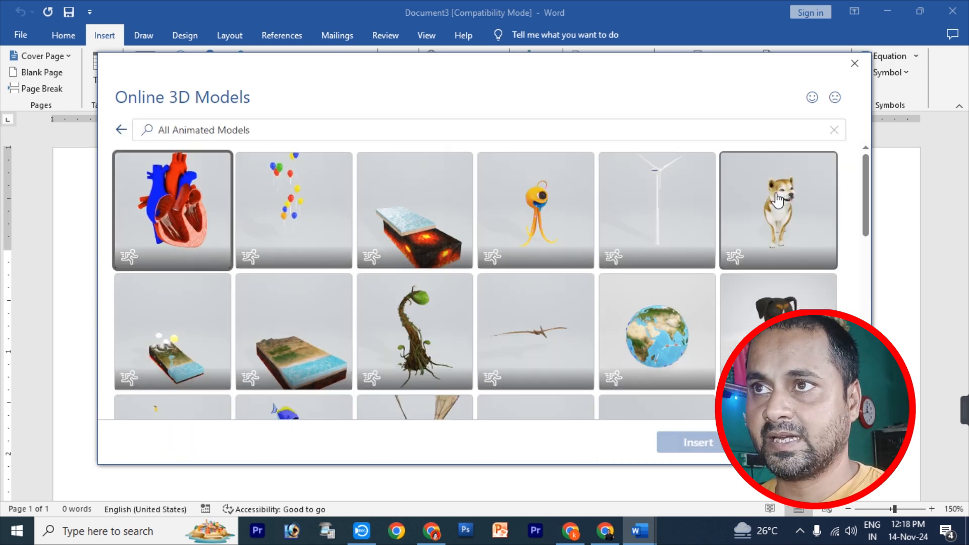
pyautogui.moveTo(864, 225); pyautogui.dragTo(862, 302)
pyautogui.scroll(-1, 763, 278)
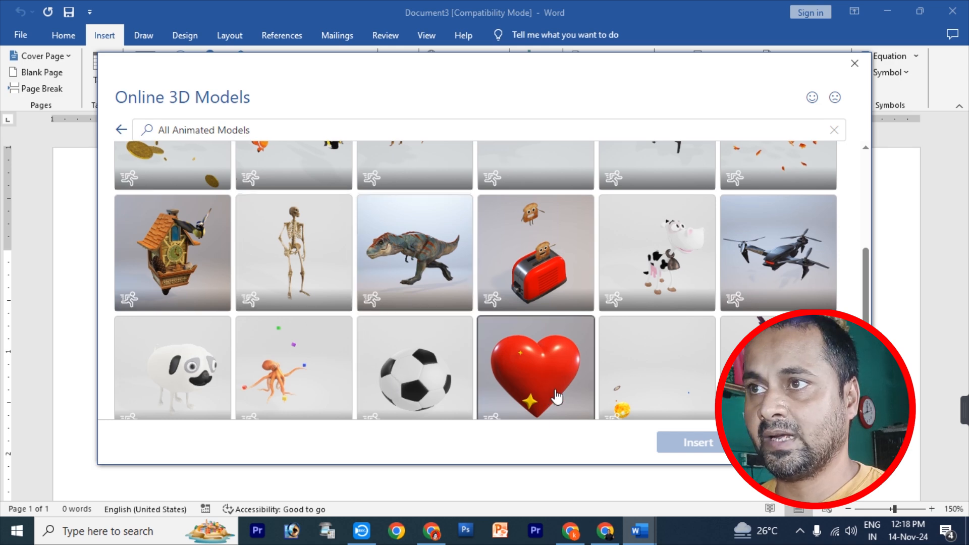
pyautogui.scroll(-4, 864, 298)
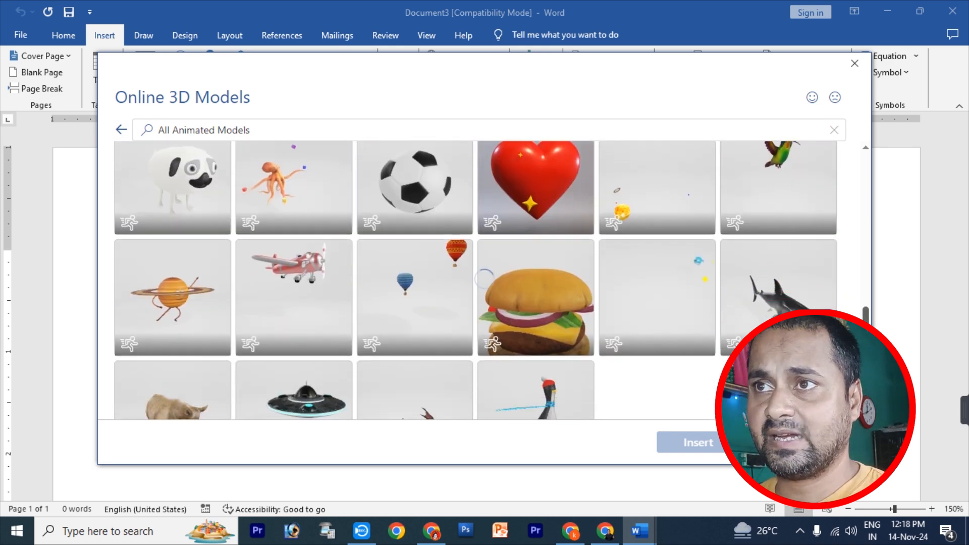
pyautogui.click(797, 328)
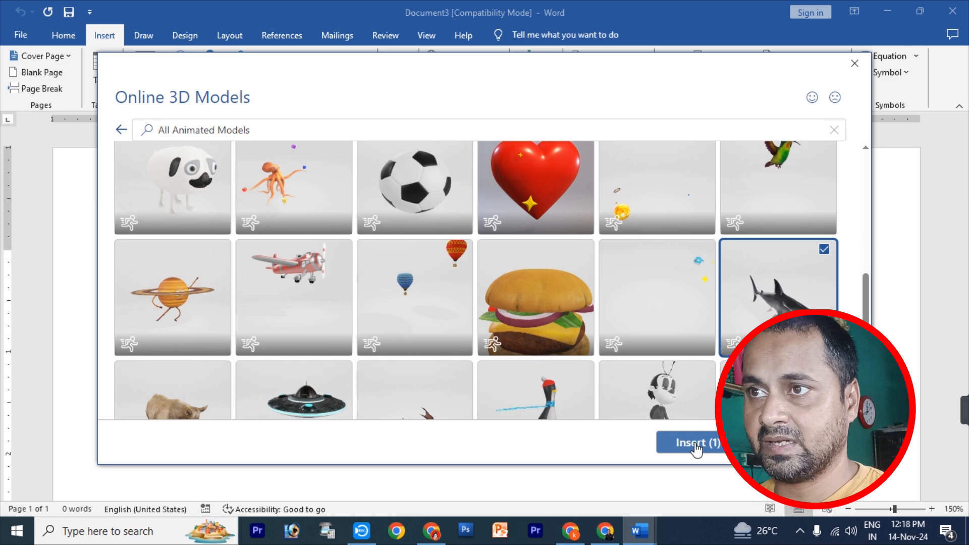
pyautogui.click(695, 444)
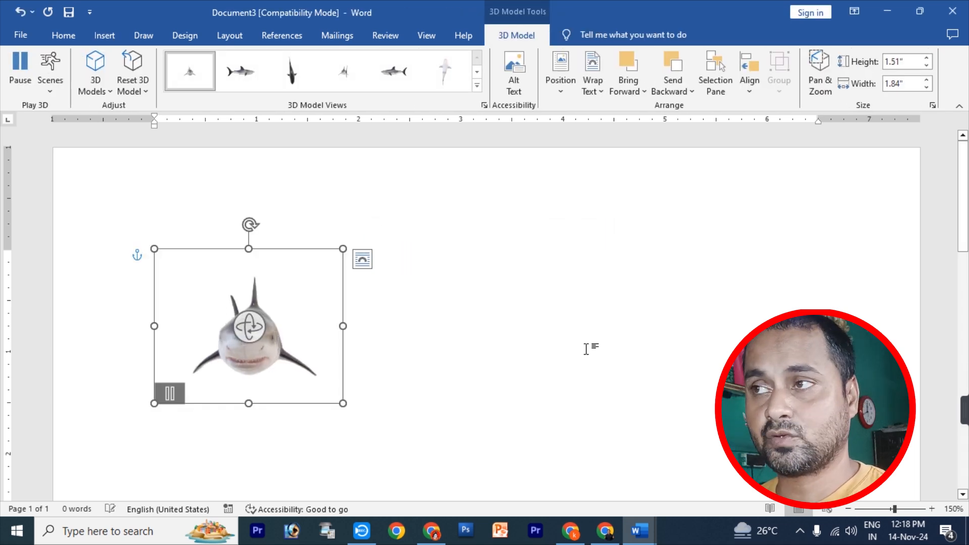
# - Rotate the shark model in 3D, ending with the preset view that shows it from above, head down
pyautogui.click(479, 330)
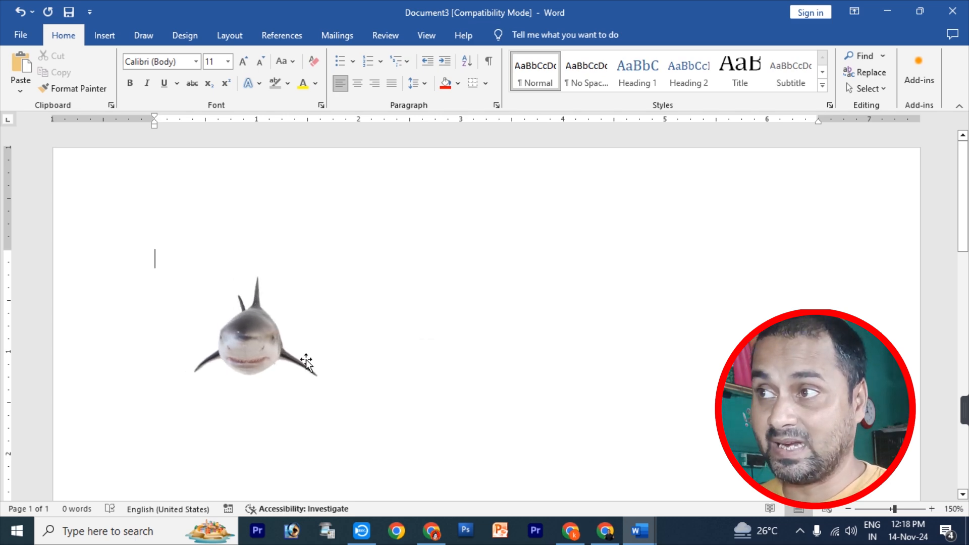
pyautogui.click(263, 354)
pyautogui.moveTo(262, 355); pyautogui.dragTo(419, 303)
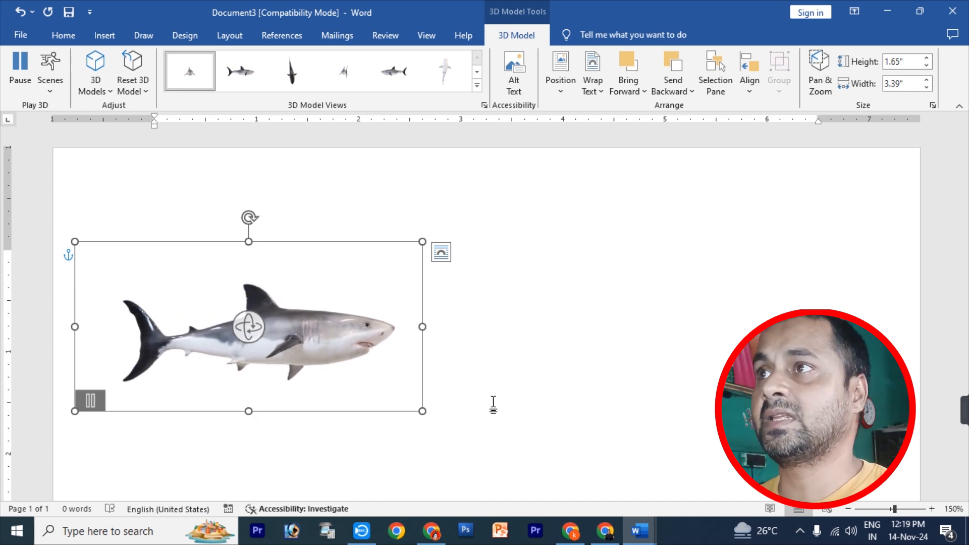
pyautogui.click(285, 78)
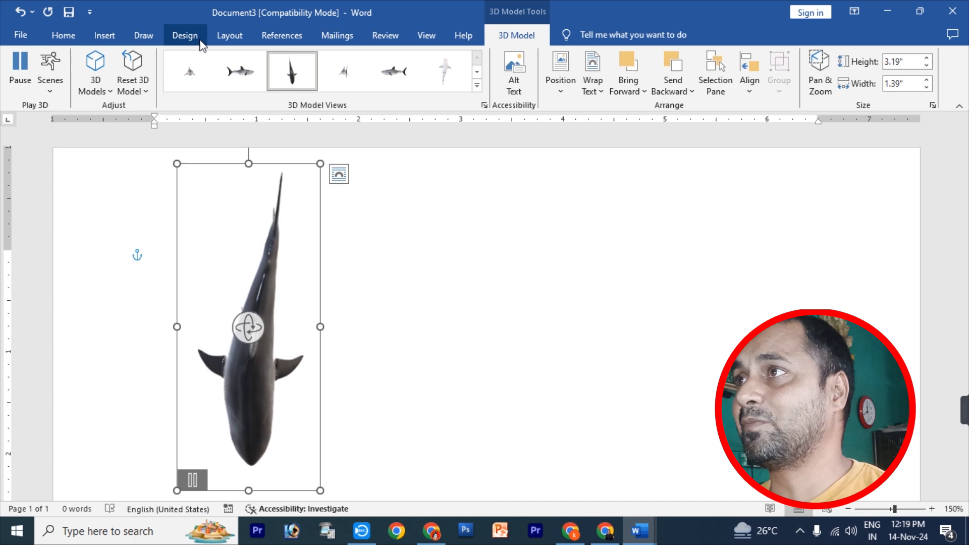
# - Deselect the shark and insert a Continuous Picture List SmartArt graphic
pyautogui.click(106, 35)
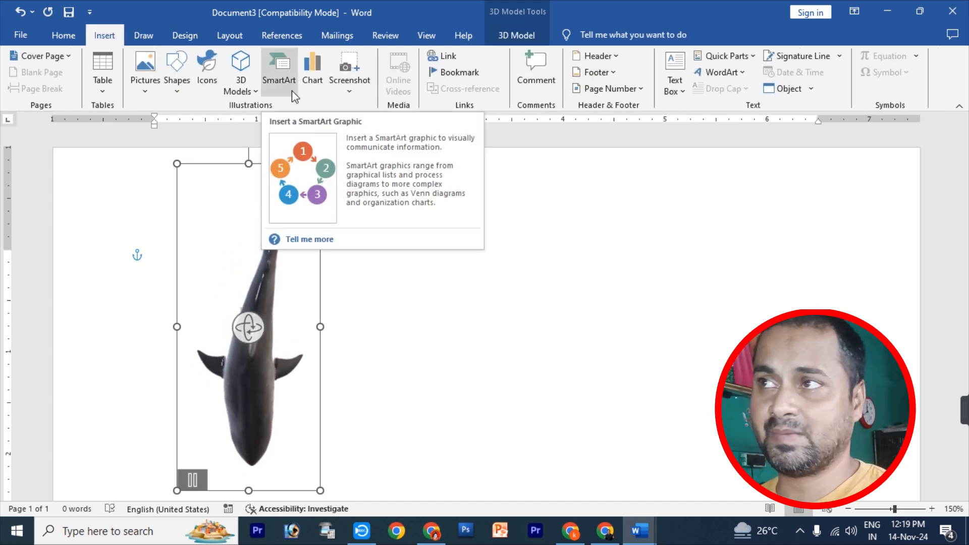
pyautogui.click(426, 289)
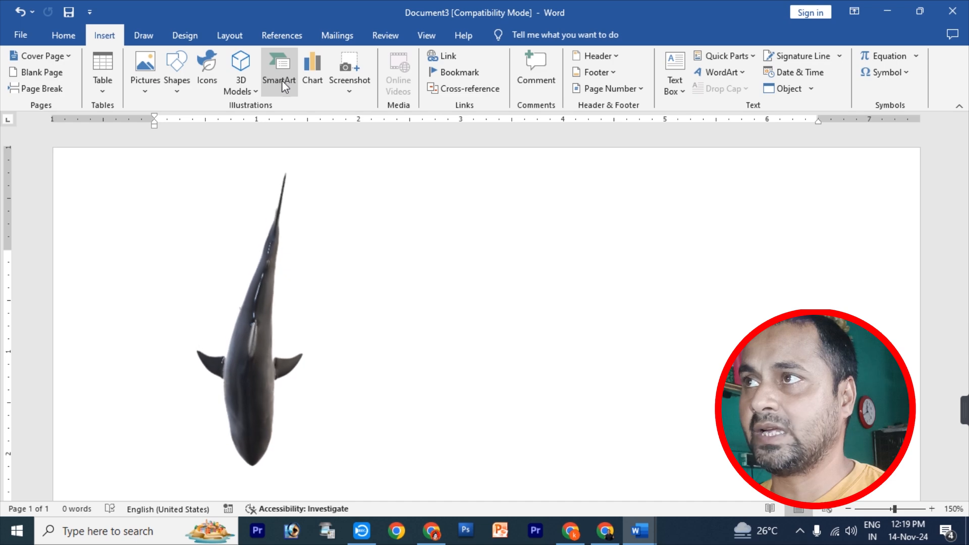
pyautogui.click(281, 80)
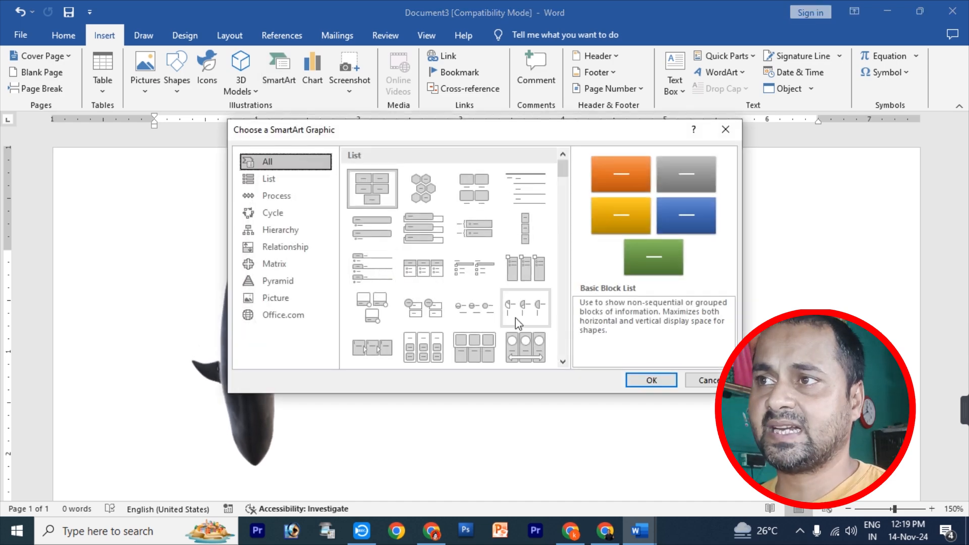
pyautogui.click(524, 349)
pyautogui.click(650, 380)
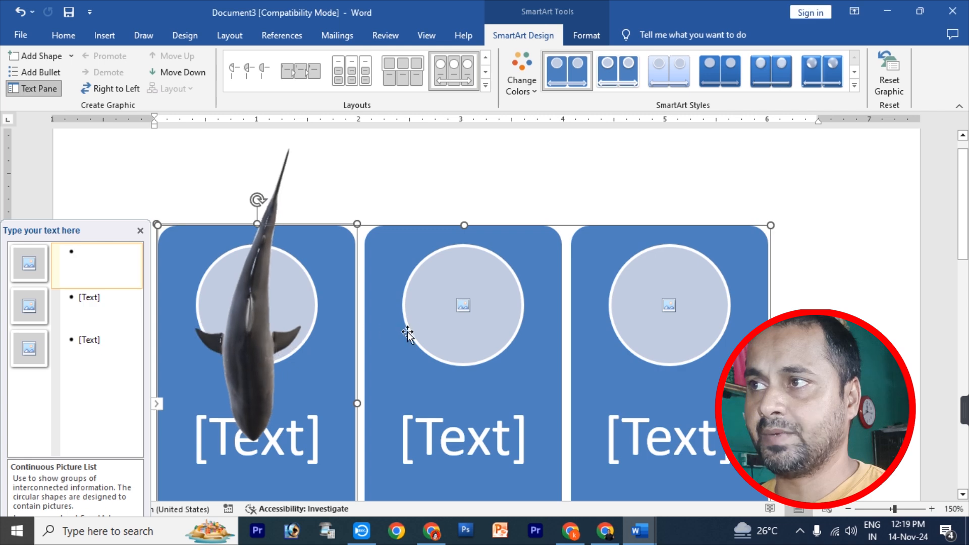
# - Move the shark model off the SmartArt graphic to the page's right edge
pyautogui.click(396, 371)
pyautogui.moveTo(396, 371); pyautogui.dragTo(888, 371)
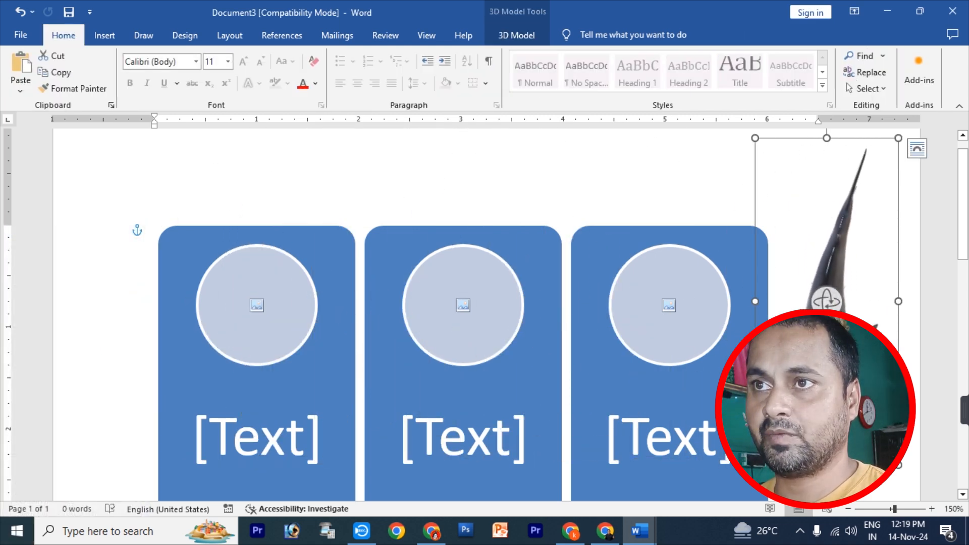
pyautogui.moveTo(813, 369); pyautogui.dragTo(835, 367)
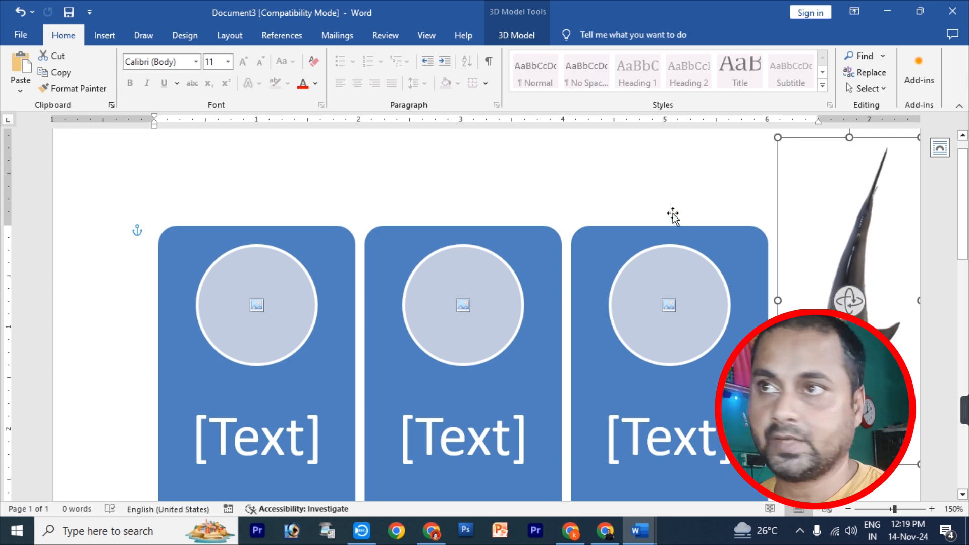
# - Fill the first SmartArt picture placeholder with the image file Ghade ki chaturai from the Desktop
pyautogui.click(335, 270)
pyautogui.click(256, 305)
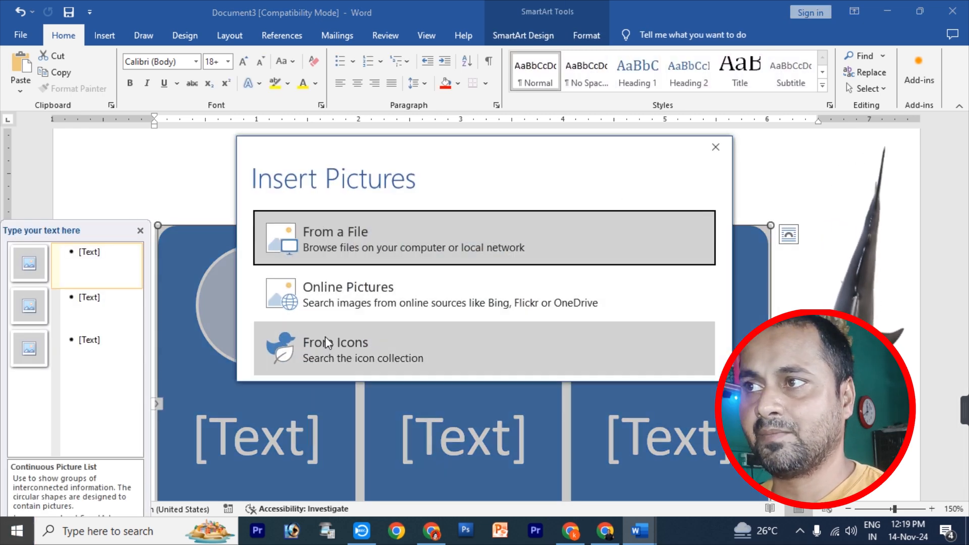
pyautogui.click(335, 235)
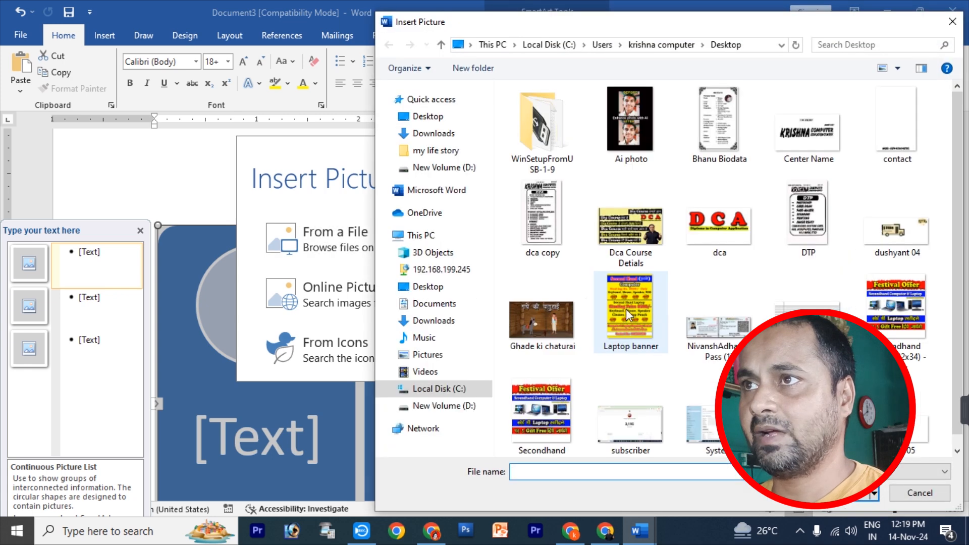
pyautogui.click(546, 327)
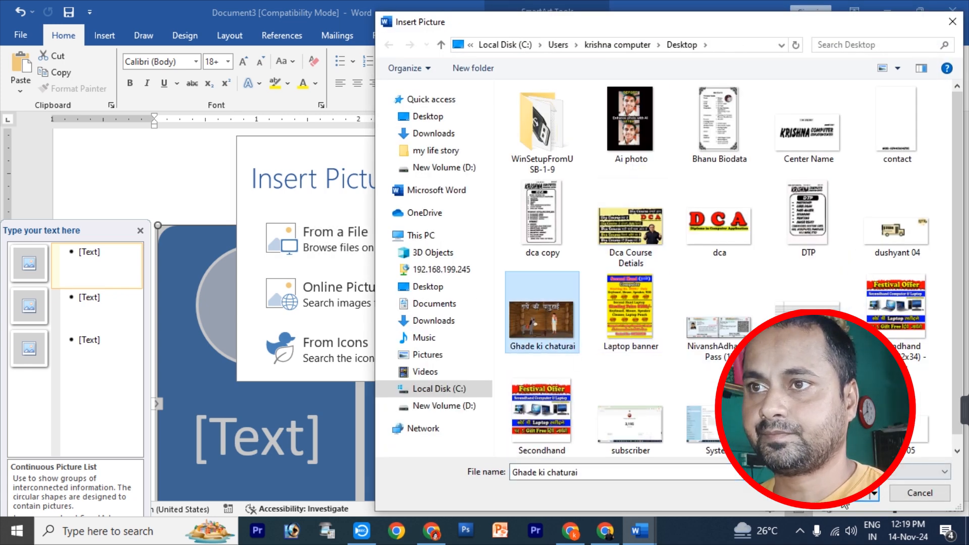
pyautogui.click(844, 503)
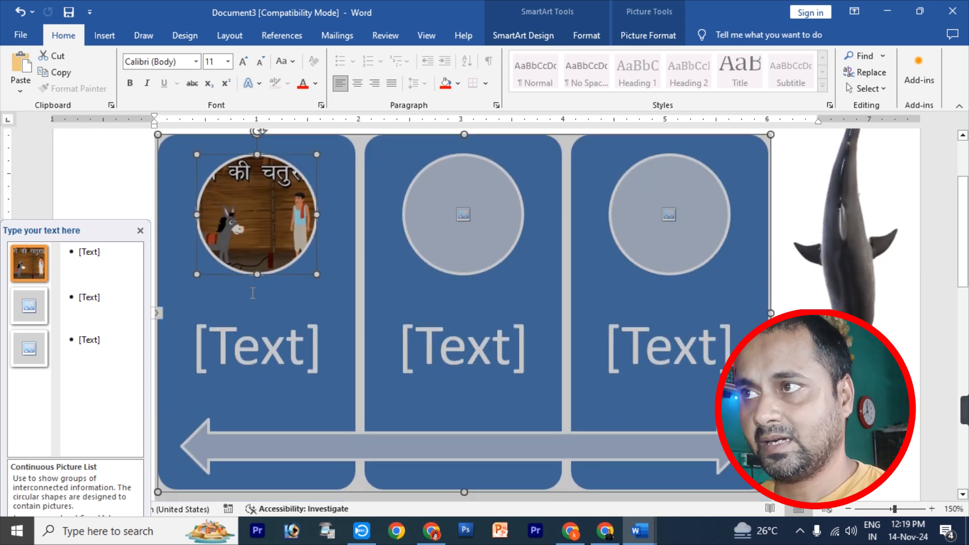
# - Enter CARTOOMN THUMBAINL as the text of the first SmartArt block
pyautogui.scroll(-2, 253, 293)
pyautogui.click(262, 303)
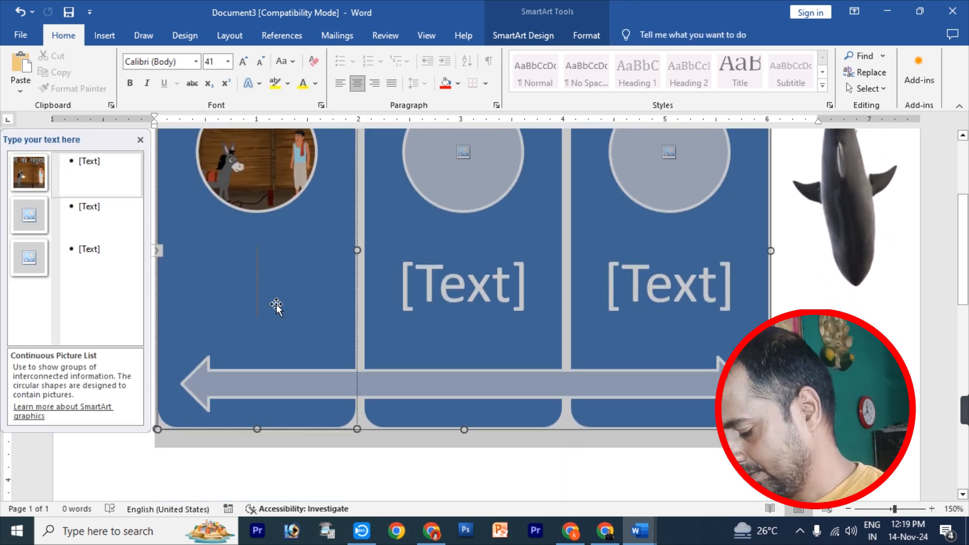
pyautogui.write('CARTOOM')
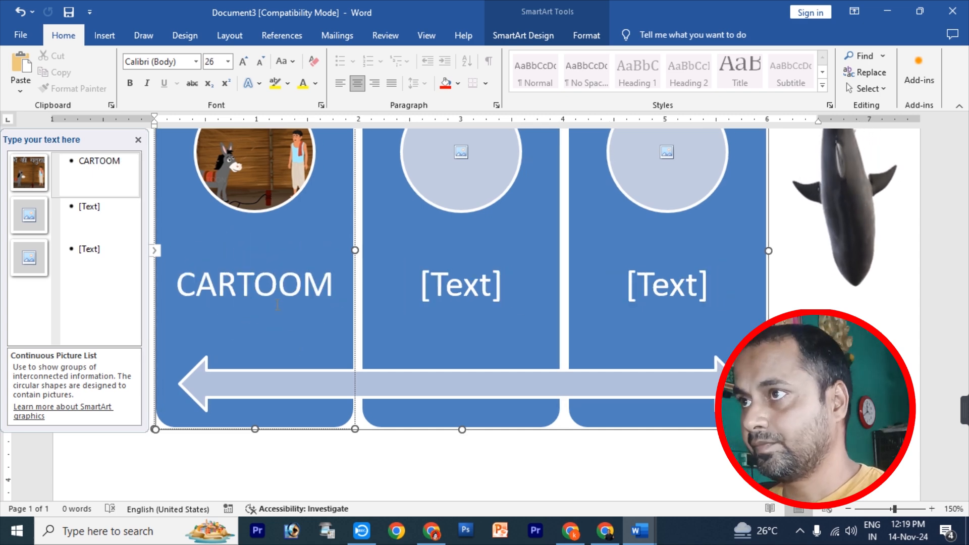
pyautogui.write('N T')
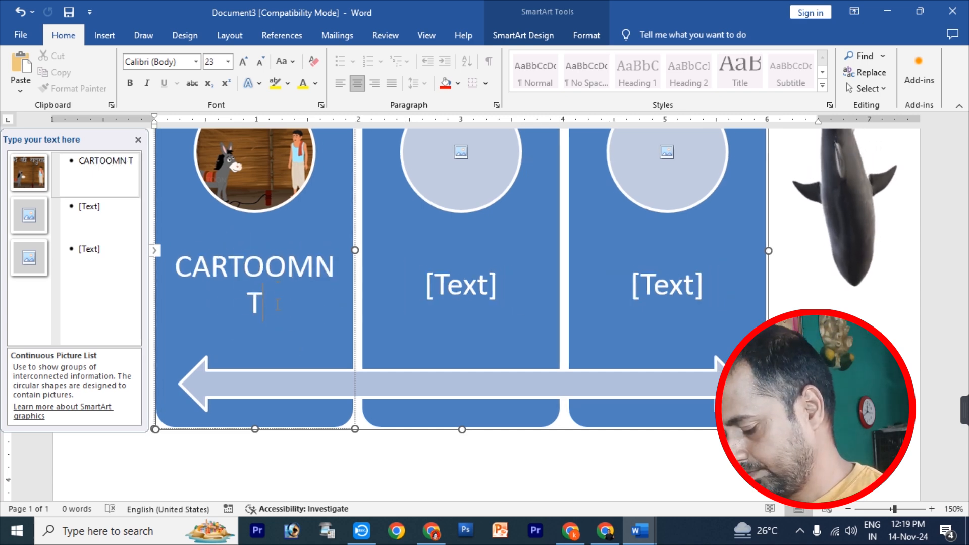
pyautogui.write('HUMBAINL')
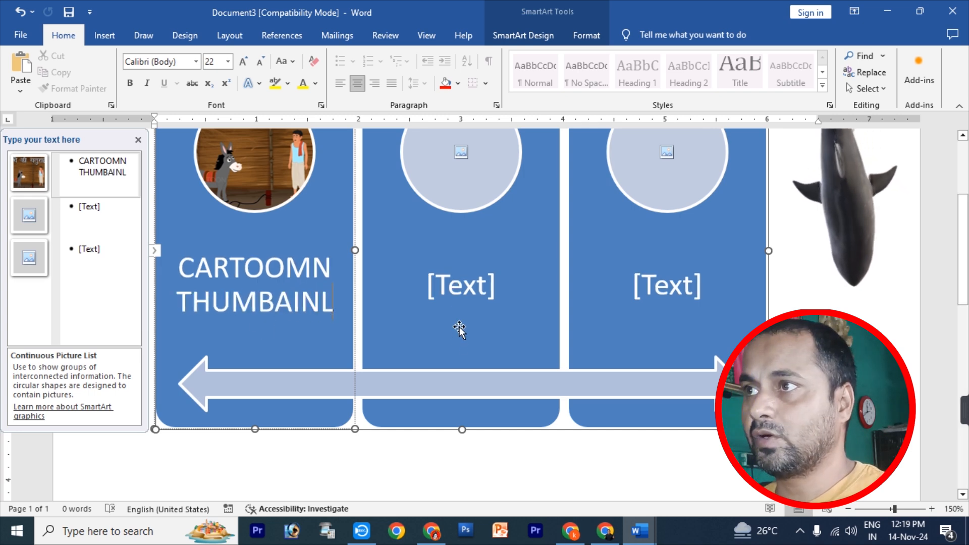
# - Fill the second SmartArt picture placeholder with an online picture of computer memory modules found by searching for RAM
pyautogui.click(480, 312)
pyautogui.click(461, 152)
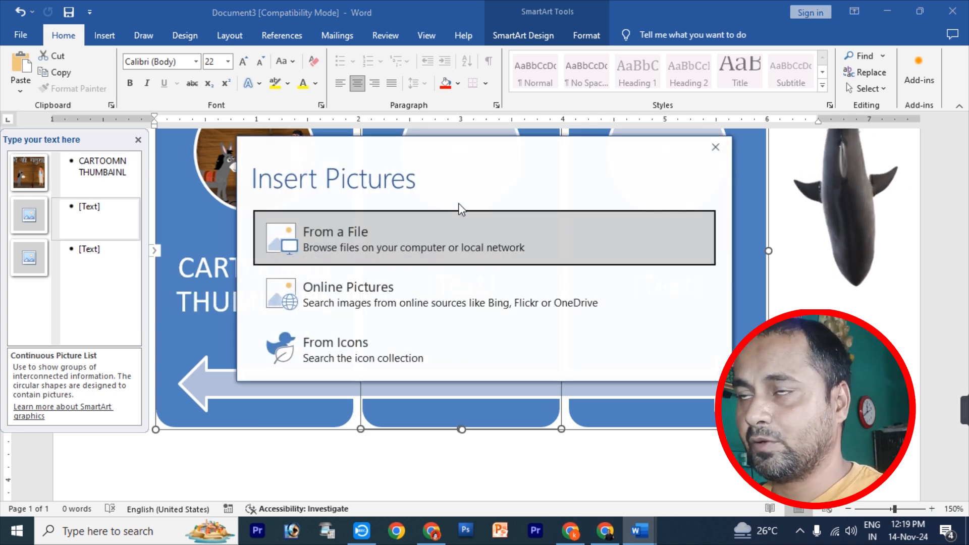
pyautogui.click(358, 286)
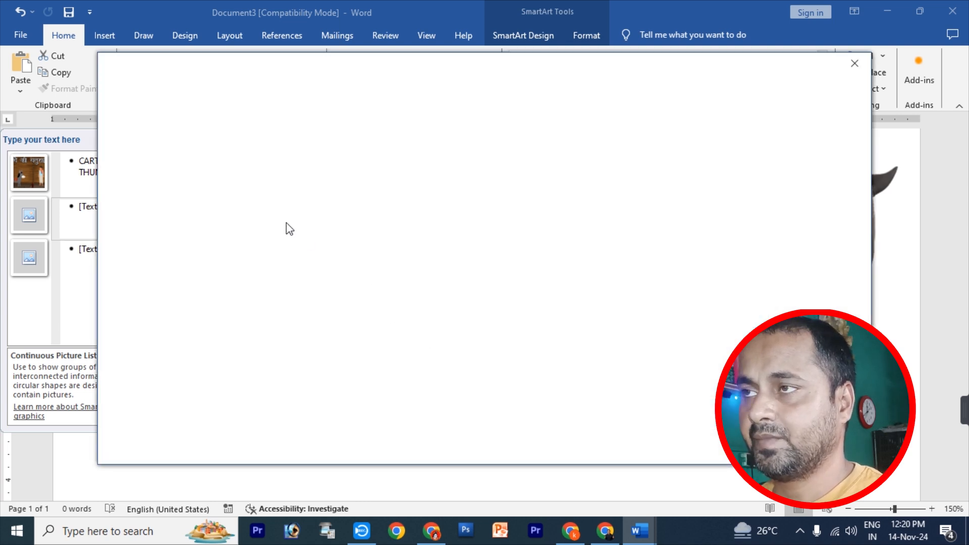
pyautogui.write('RAM')
pyautogui.press('Return')
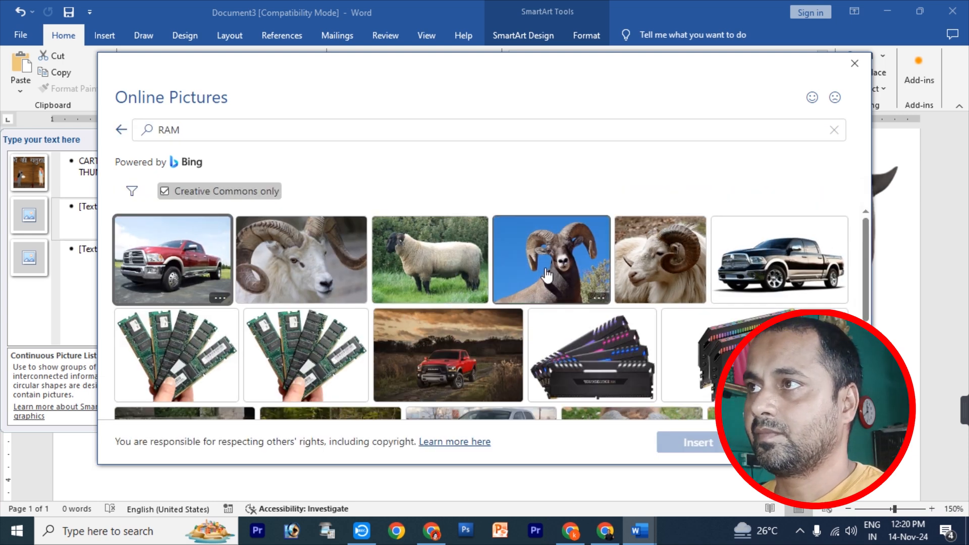
pyautogui.moveTo(188, 129); pyautogui.dragTo(136, 132)
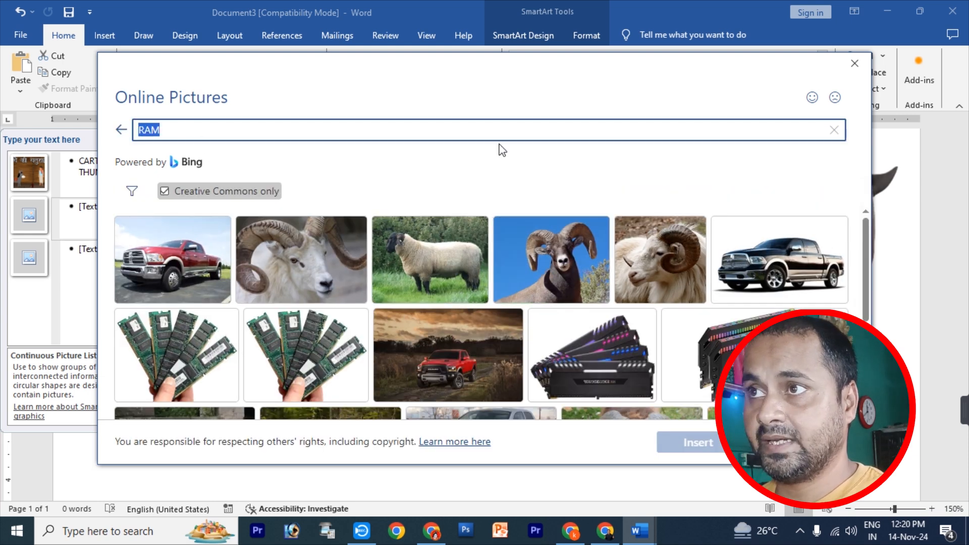
pyautogui.click(327, 362)
pyautogui.click(687, 447)
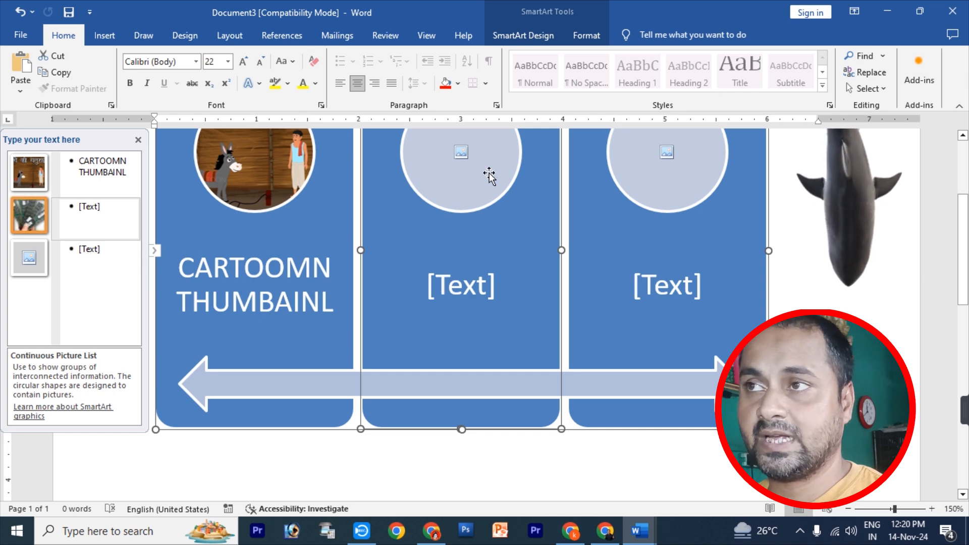
# - Enter RAM as the text of the second SmartArt block
pyautogui.click(476, 266)
pyautogui.write('R')
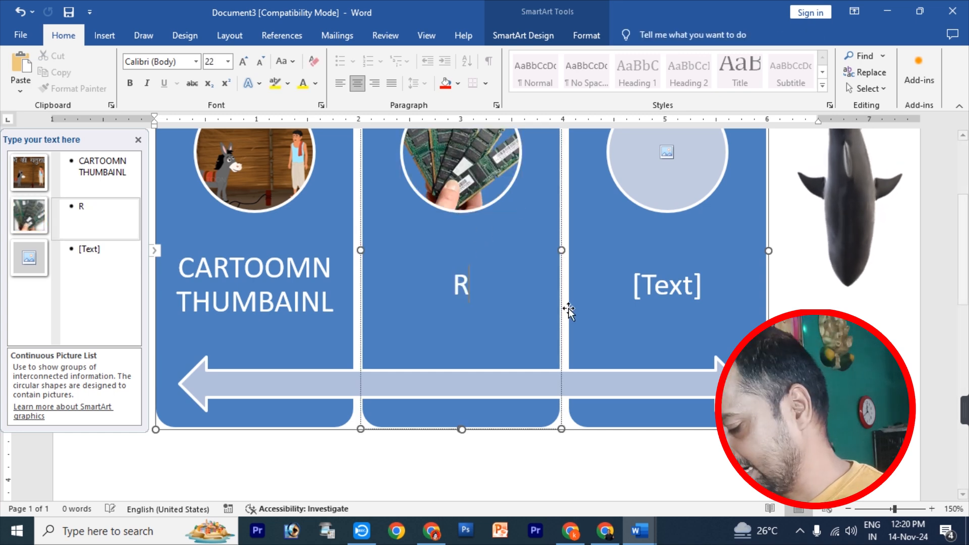
pyautogui.write('AM')
pyautogui.scroll(3, 568, 311)
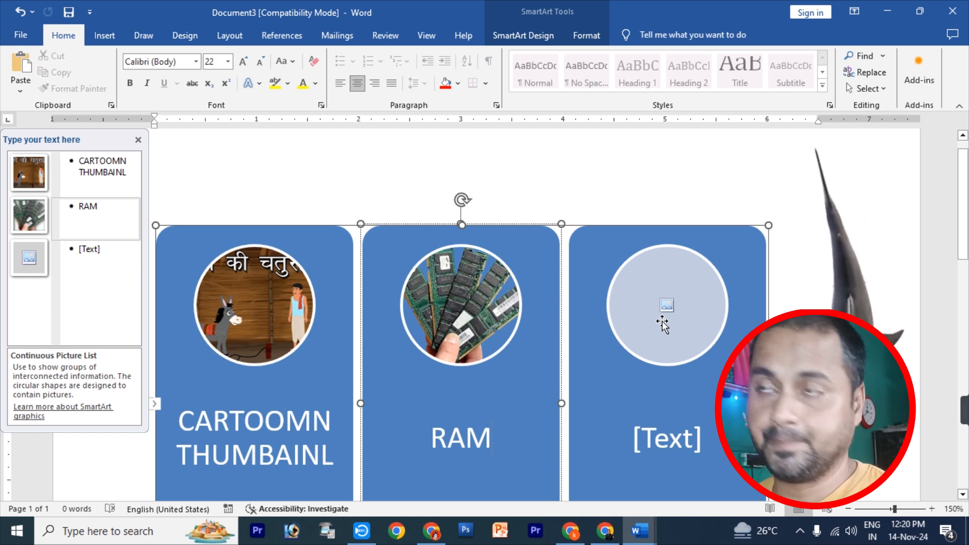
# - Close the SmartArt text pane, place the cursor outside the graphic and insert a Clustered Column chart
pyautogui.click(104, 35)
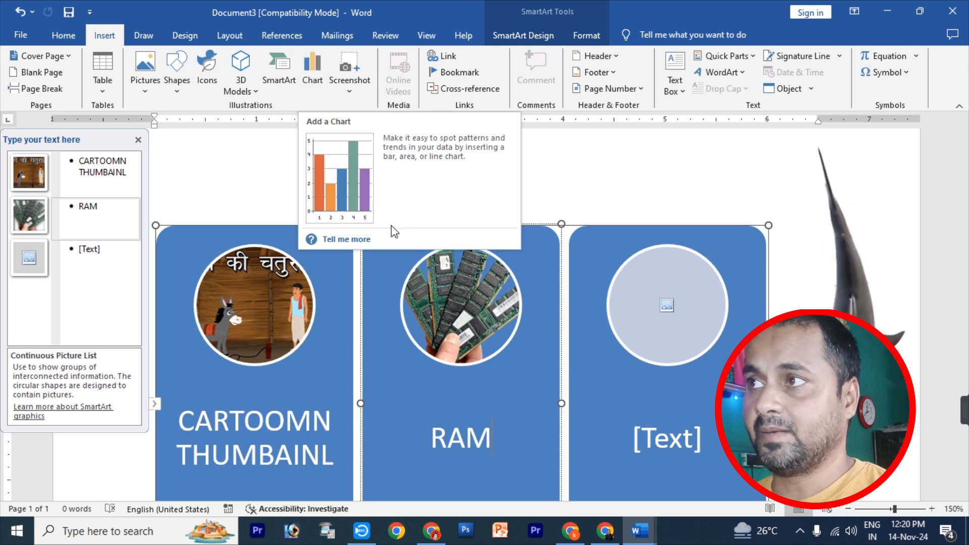
pyautogui.scroll(-8, 281, 346)
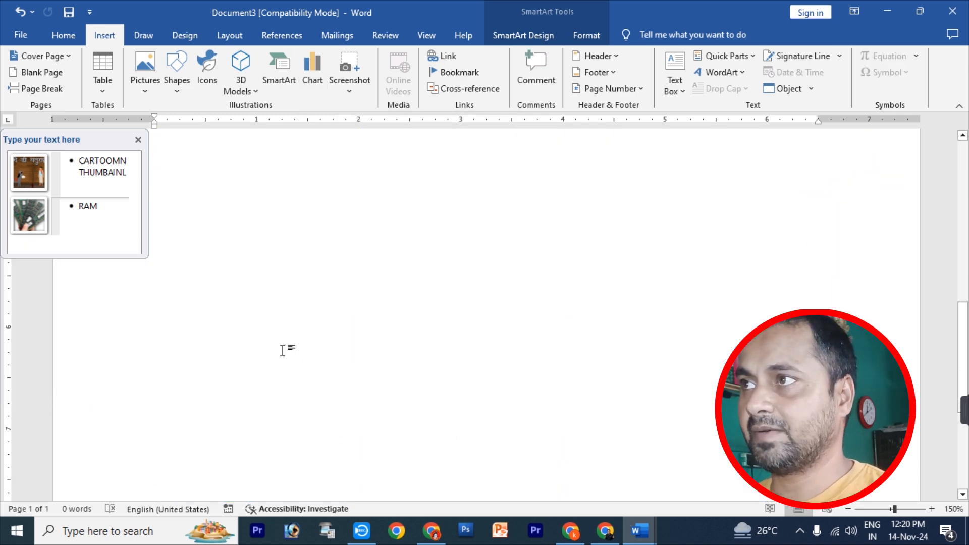
pyautogui.click(138, 140)
pyautogui.click(167, 214)
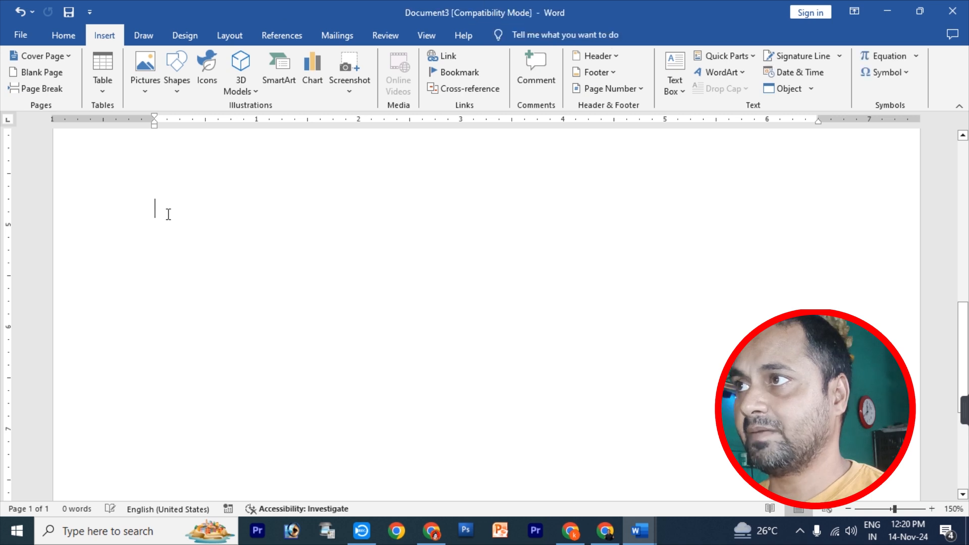
pyautogui.click(314, 84)
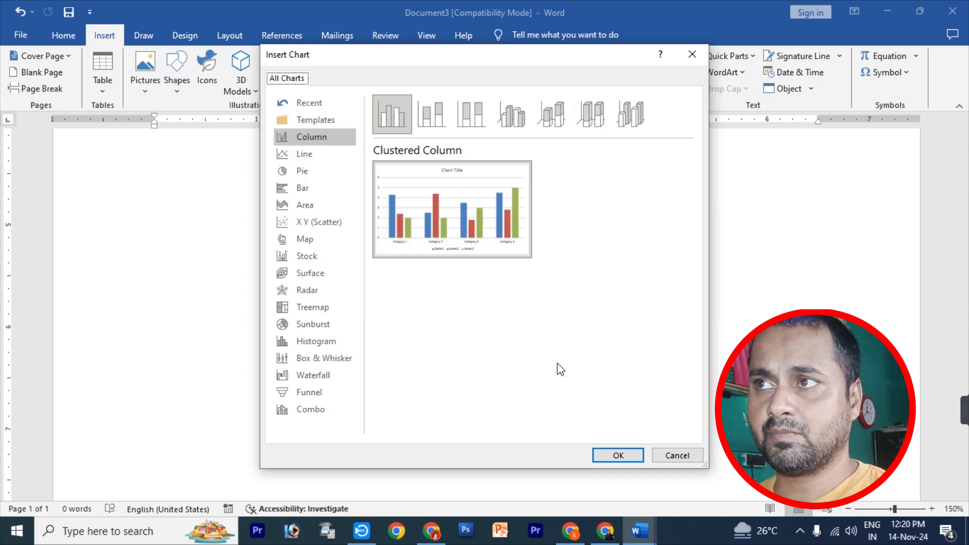
pyautogui.click(618, 455)
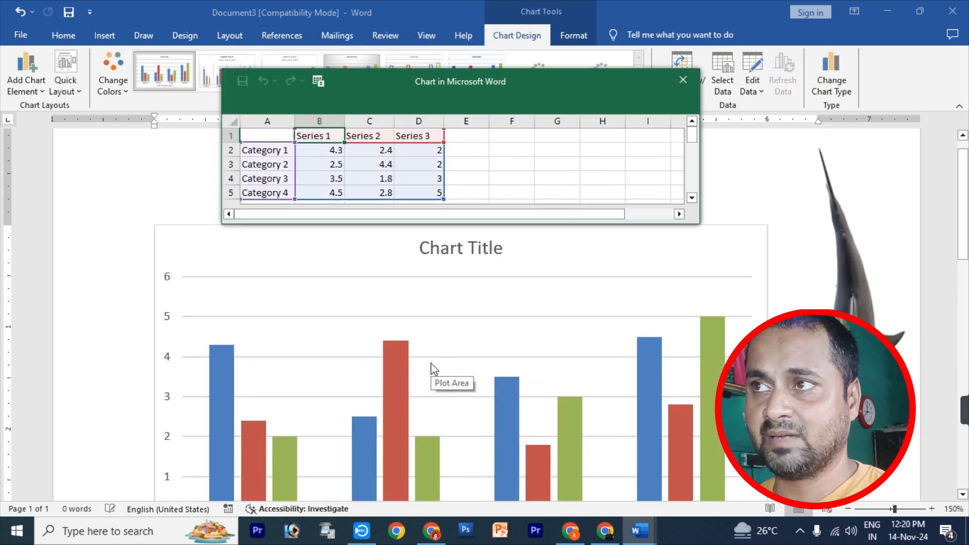
# - Set the chart data for Category 1 Series 1 to 6 and Category 3 Series 3 to 9, then close the data sheet
pyautogui.scroll(-2, 398, 389)
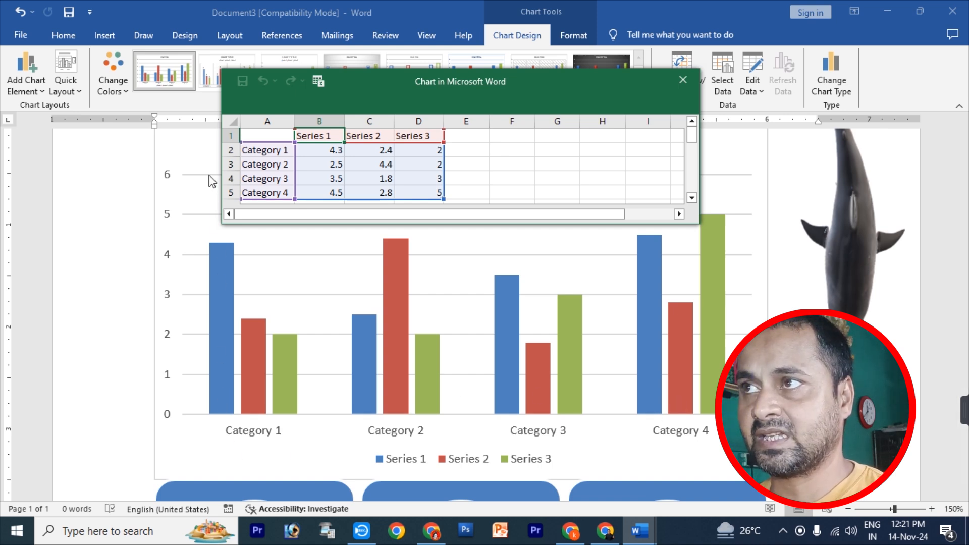
pyautogui.click(313, 153)
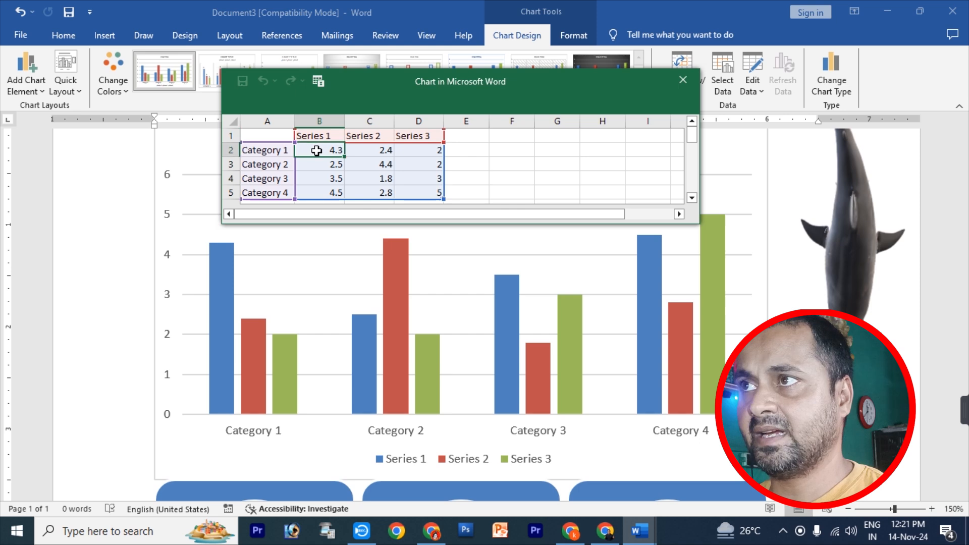
pyautogui.write('6')
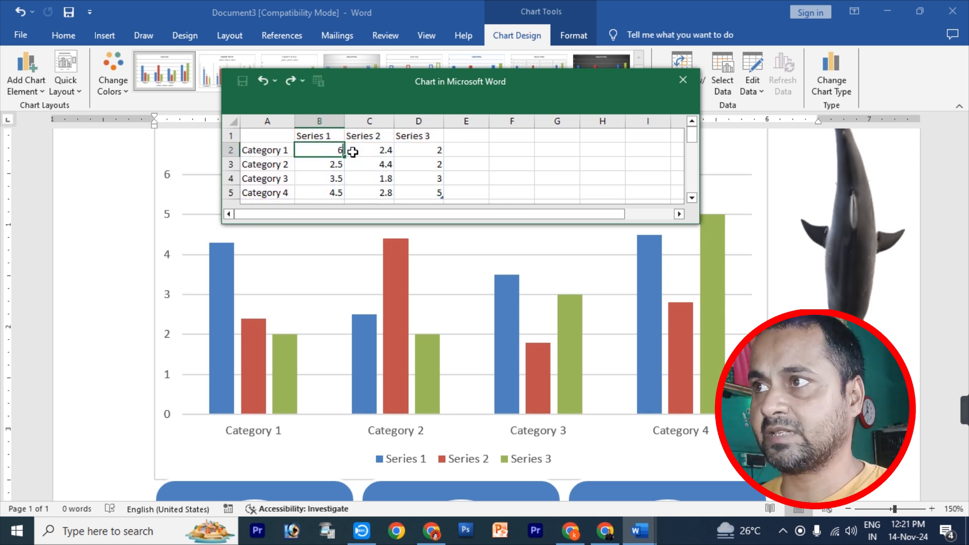
pyautogui.click(352, 161)
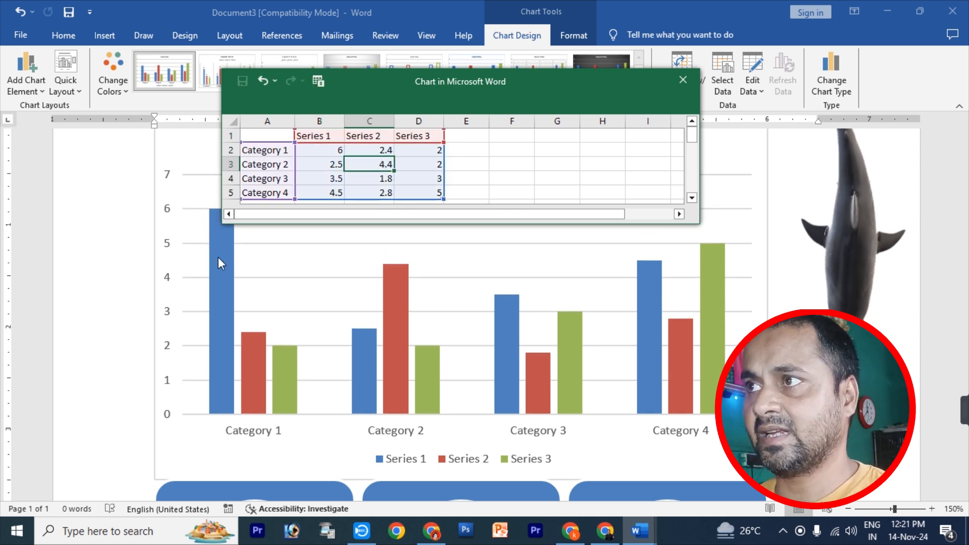
pyautogui.click(430, 180)
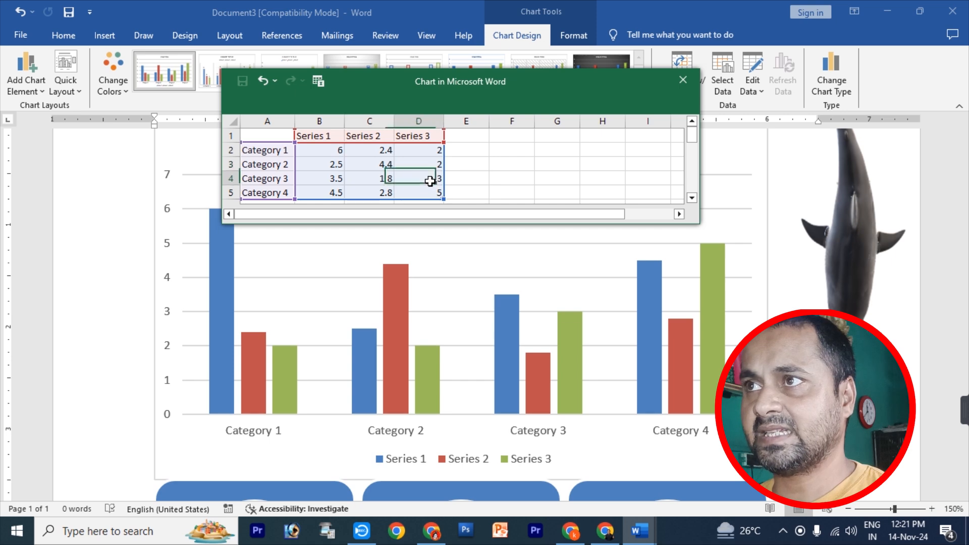
pyautogui.write('9')
pyautogui.press('Return')
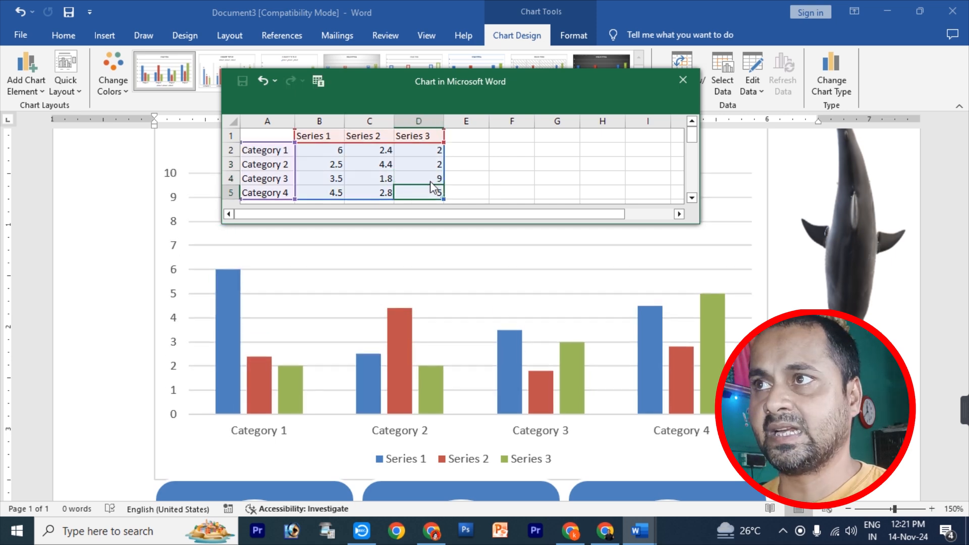
pyautogui.click(682, 80)
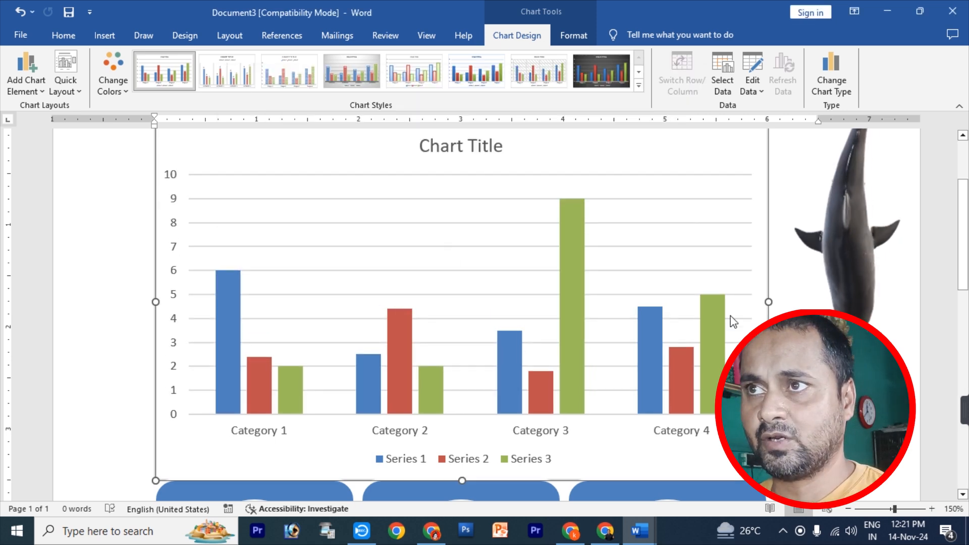
pyautogui.click(802, 364)
pyautogui.scroll(2, 573, 364)
pyautogui.scroll(-2, 573, 364)
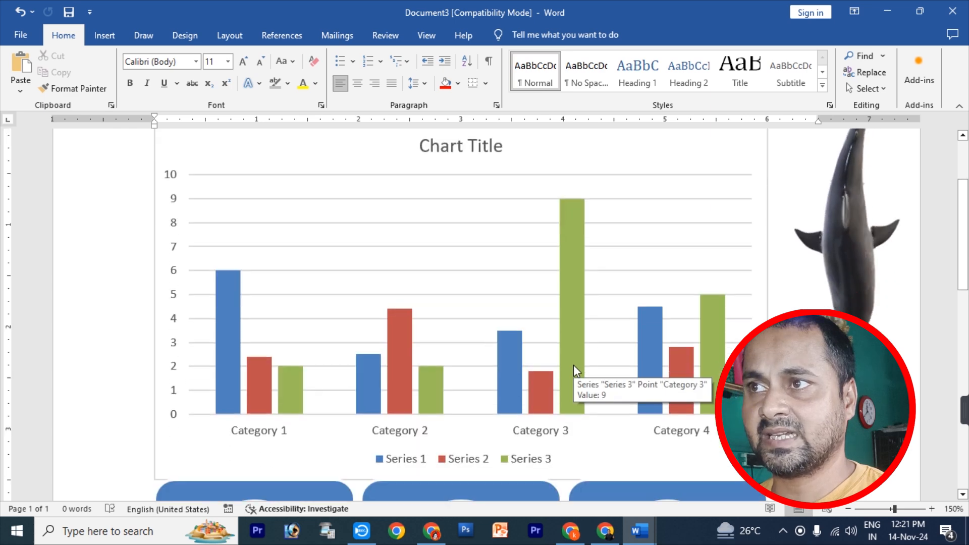
# - Insert a screenshot of the other open Word window below the chart and shrink it to about 3.92" wide
pyautogui.click(102, 37)
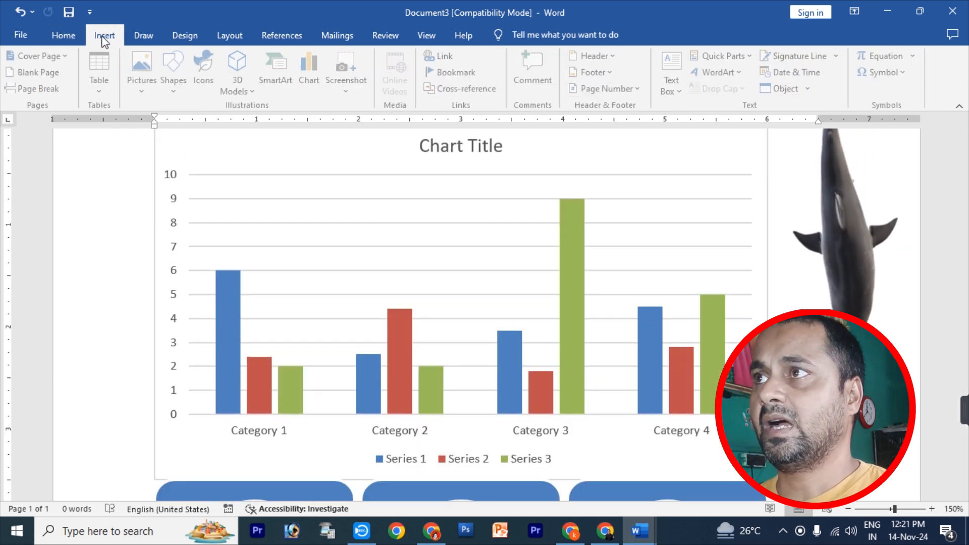
pyautogui.click(354, 83)
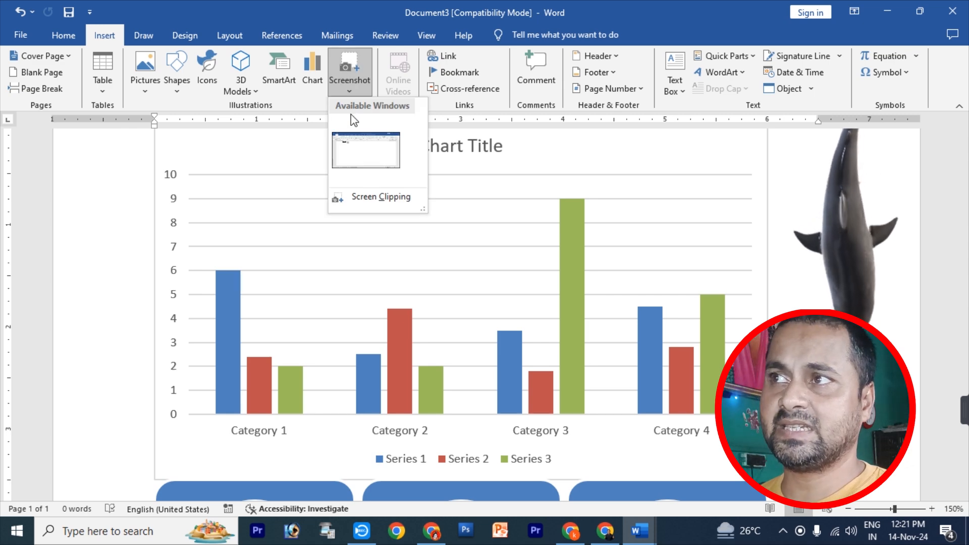
pyautogui.click(354, 167)
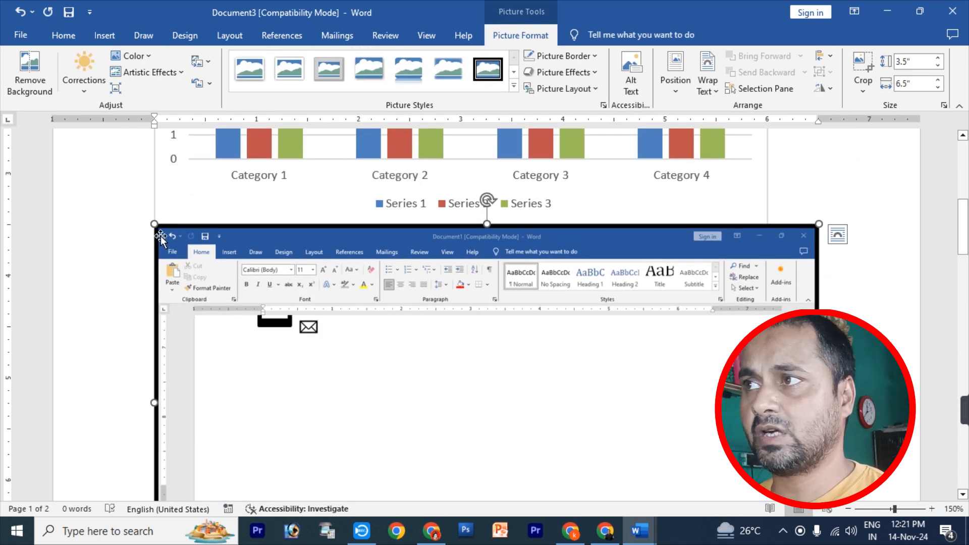
pyautogui.moveTo(154, 222); pyautogui.dragTo(424, 449)
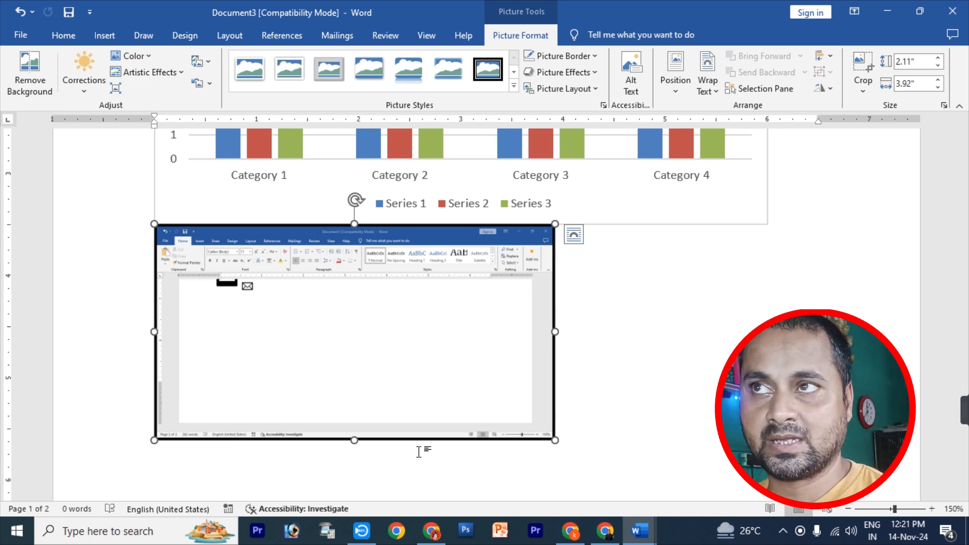
pyautogui.click(418, 452)
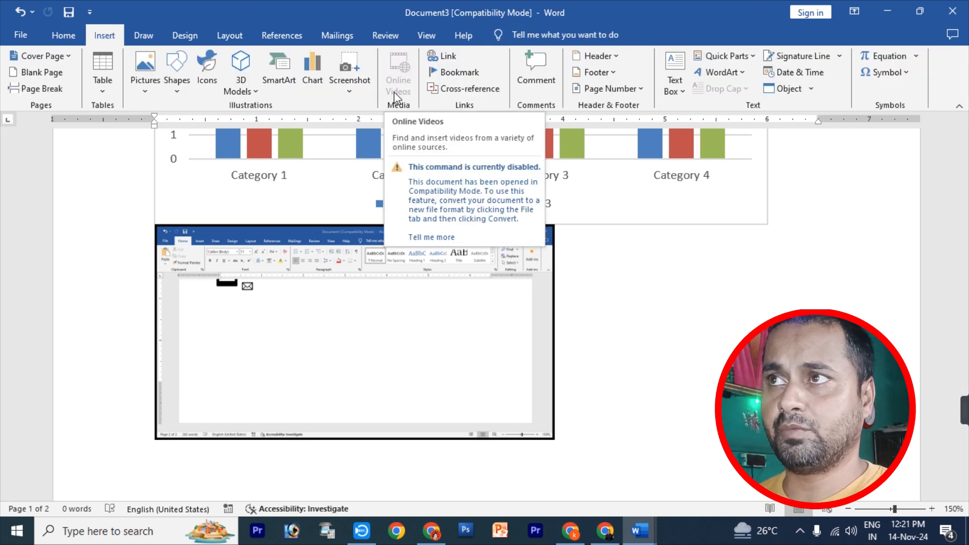
# - Hyperlink the paragraph containing the chart and screenshot to the file IMG_20240615_0001.jpg in Documents
pyautogui.click(445, 56)
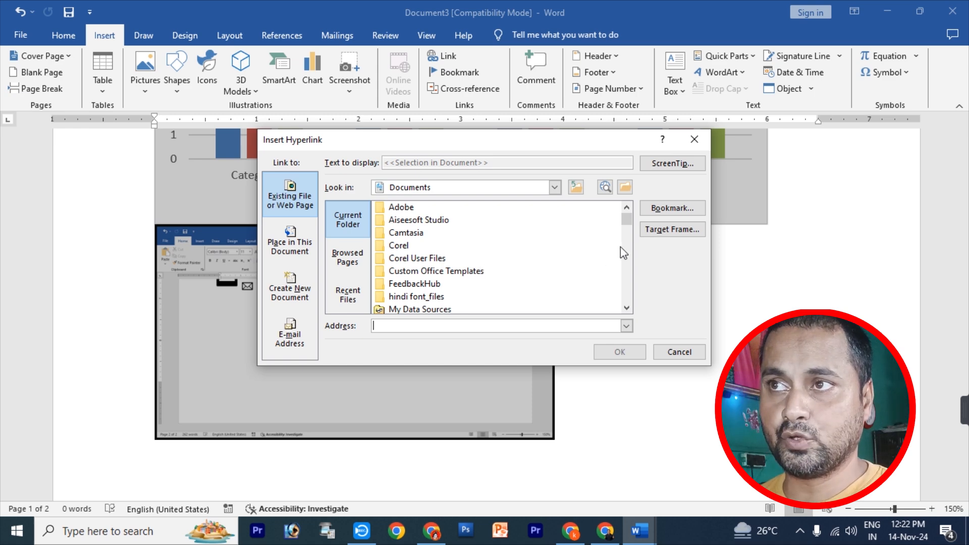
pyautogui.moveTo(627, 219); pyautogui.dragTo(632, 272)
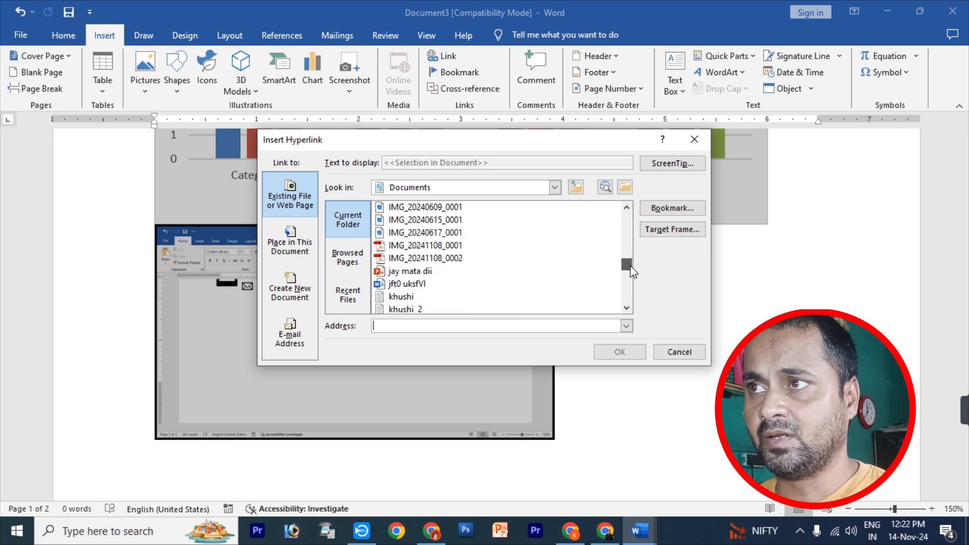
pyautogui.click(421, 220)
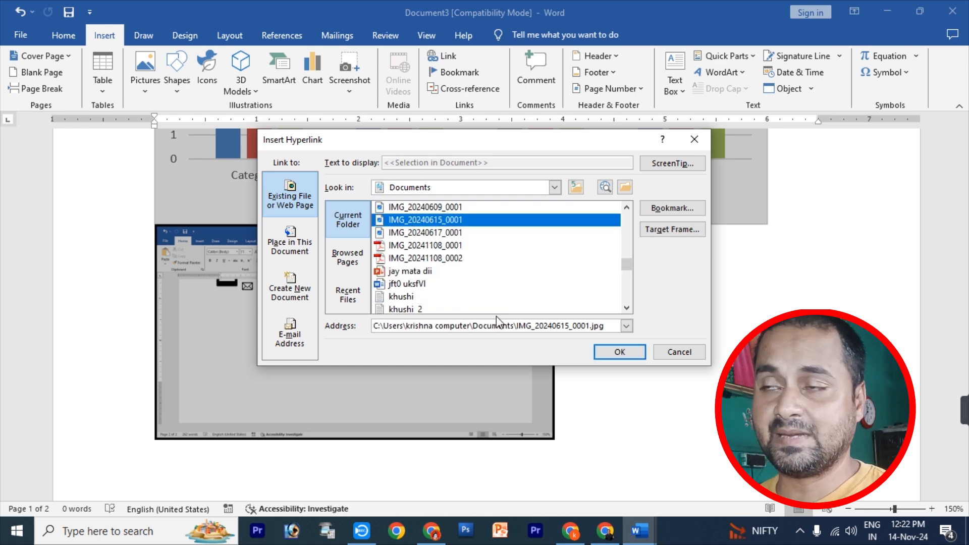
pyautogui.click(620, 352)
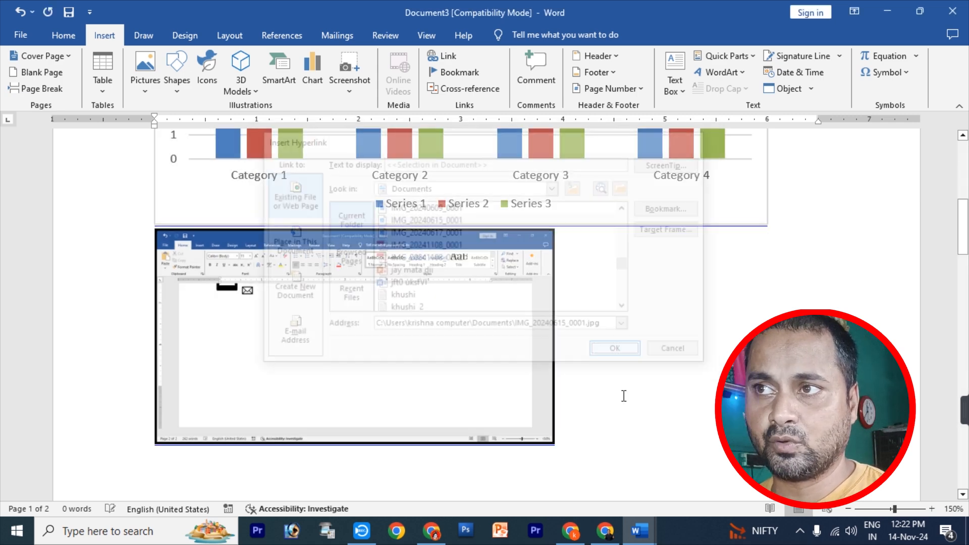
# - Delete the column chart and the inserted window screenshot
pyautogui.scroll(8, 618, 418)
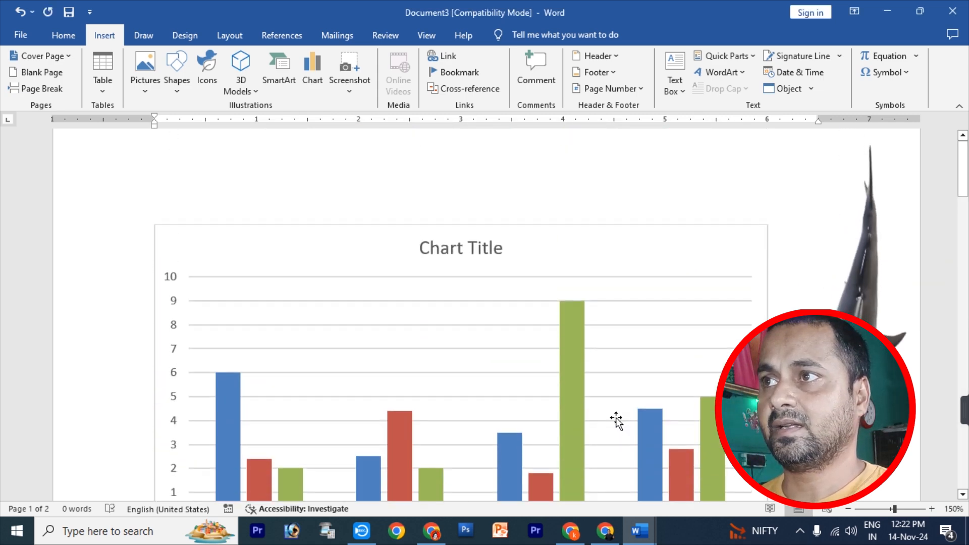
pyautogui.click(522, 255)
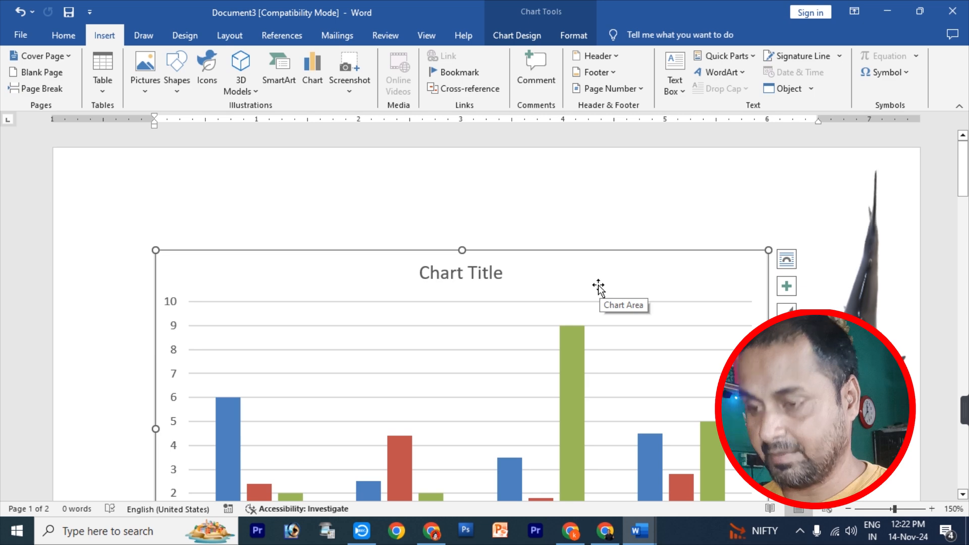
pyautogui.press('Delete')
pyautogui.click(511, 321)
pyautogui.press('Delete')
# - Delete the whole SmartArt graphic and the shark 3D model from the page
pyautogui.scroll(-5, 502, 347)
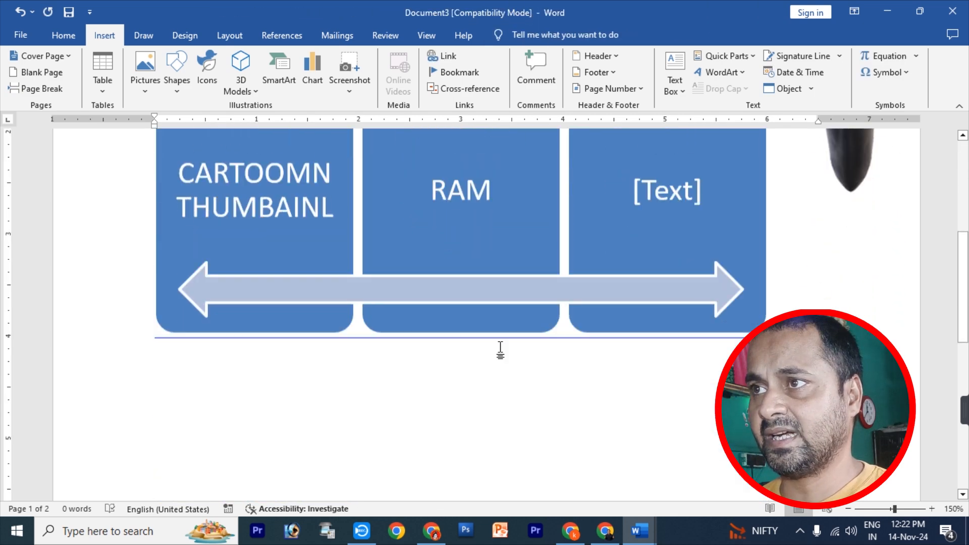
pyautogui.click(493, 281)
pyautogui.press('Delete')
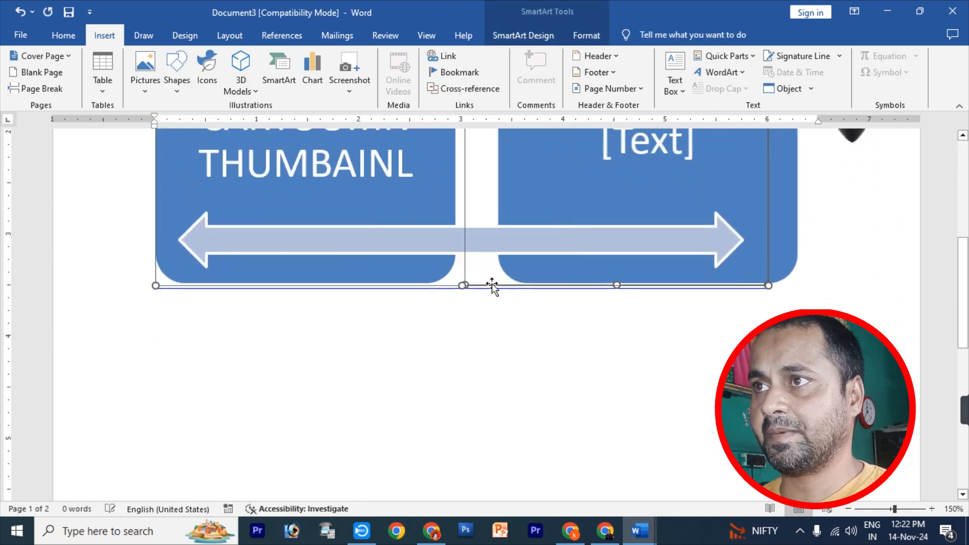
pyautogui.press('Delete')
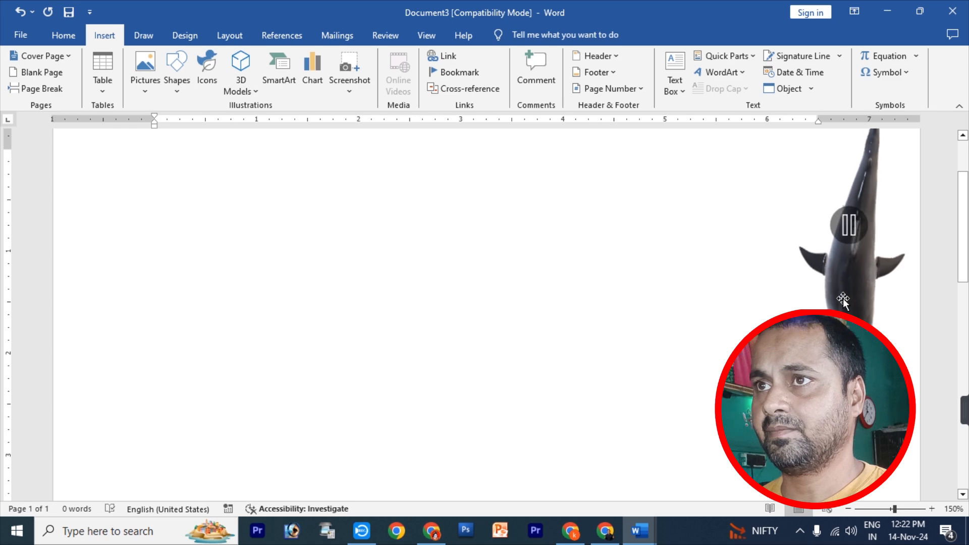
pyautogui.click(844, 299)
pyautogui.press('Delete')
pyautogui.scroll(1, 184, 263)
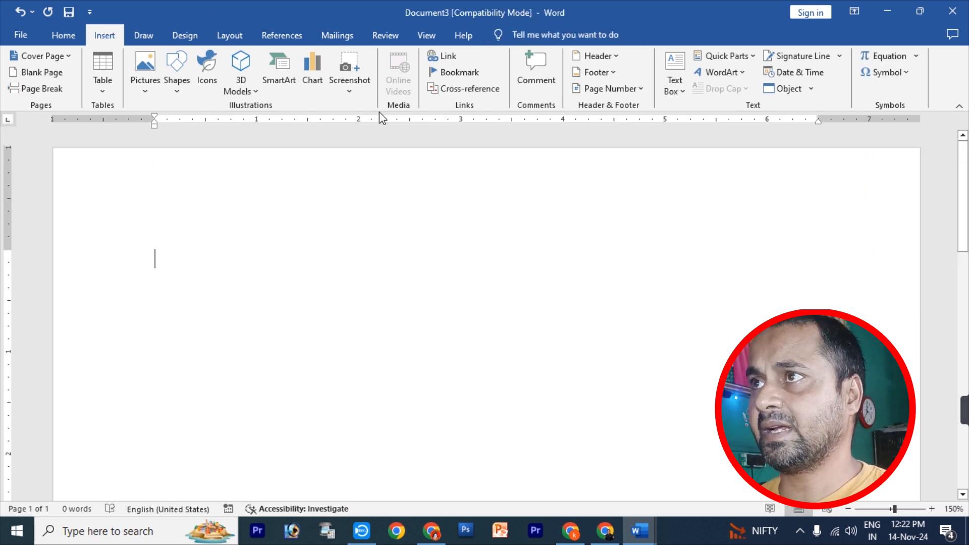
# - Link the empty line to the Word document numbered 9999 in Documents, using its file path as the link text
pyautogui.click(438, 59)
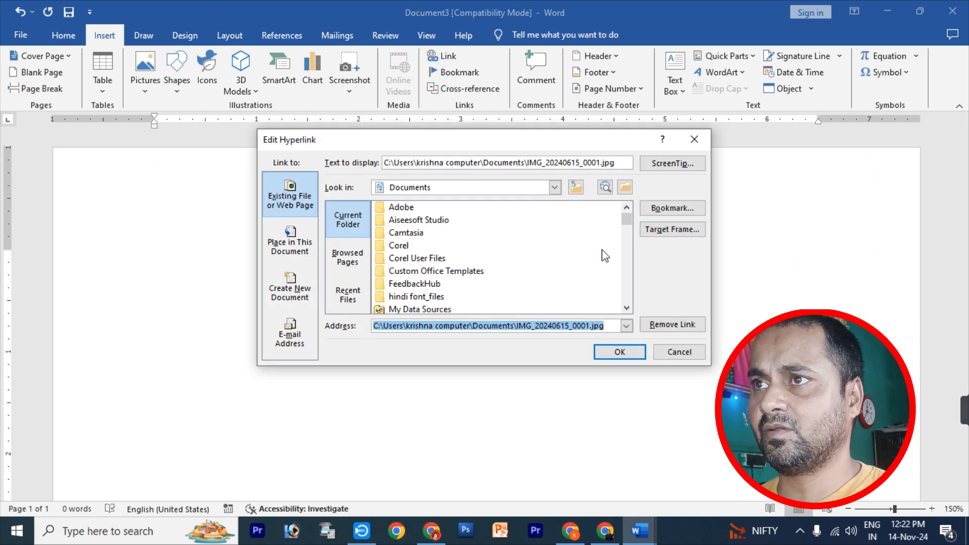
pyautogui.moveTo(631, 223); pyautogui.dragTo(628, 292)
pyautogui.click(410, 273)
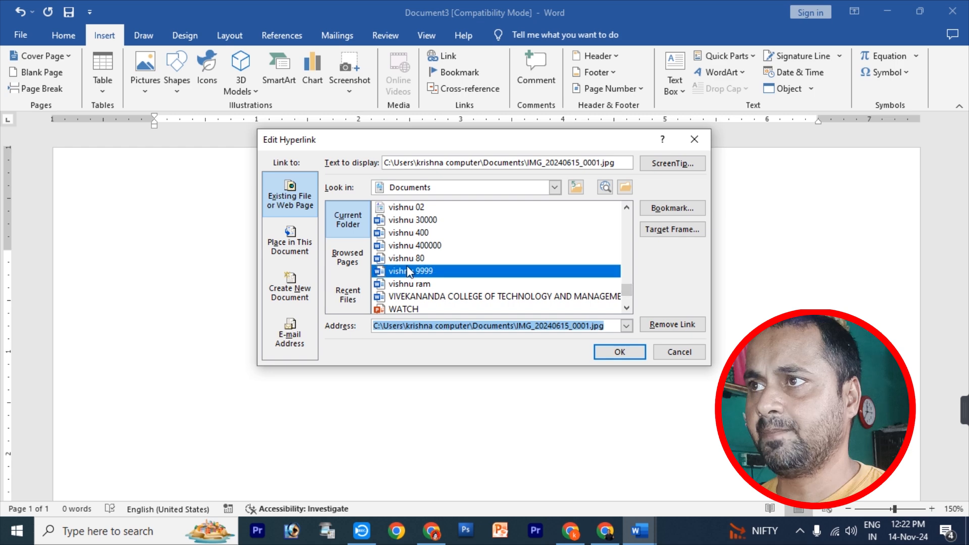
pyautogui.click(603, 354)
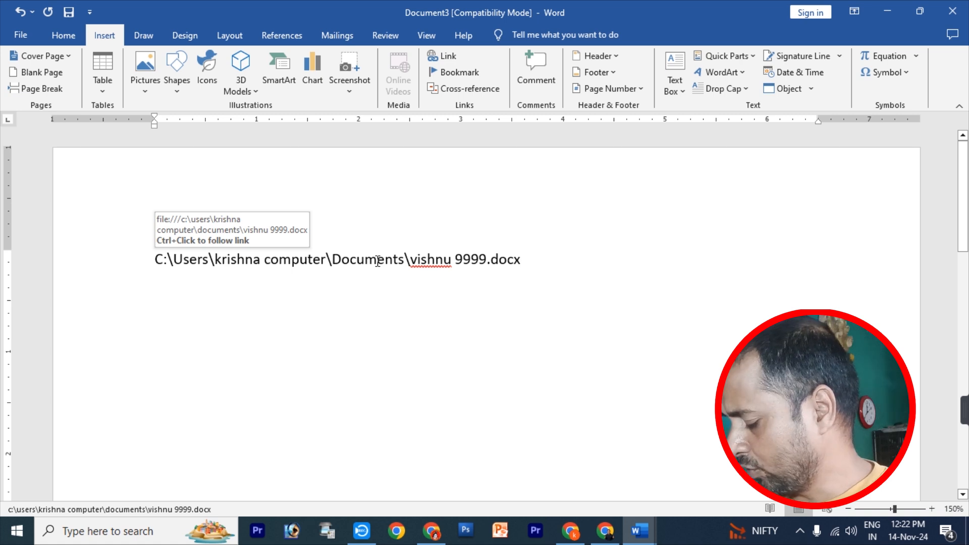
# - Follow the hyperlink past the security notice, look through the linked document and close it
pyautogui.keyDown('ctrl'); pyautogui.click(474, 261); pyautogui.keyUp('ctrl')
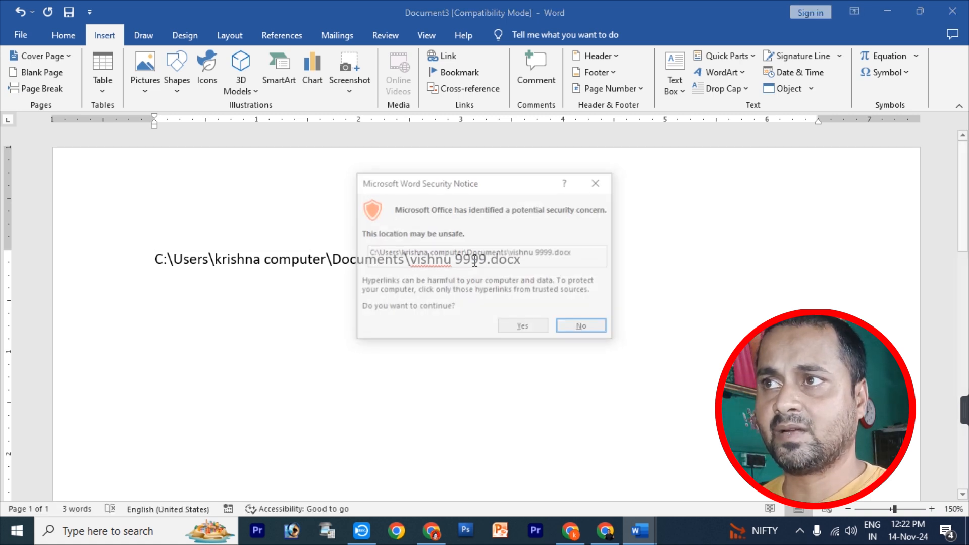
pyautogui.click(524, 328)
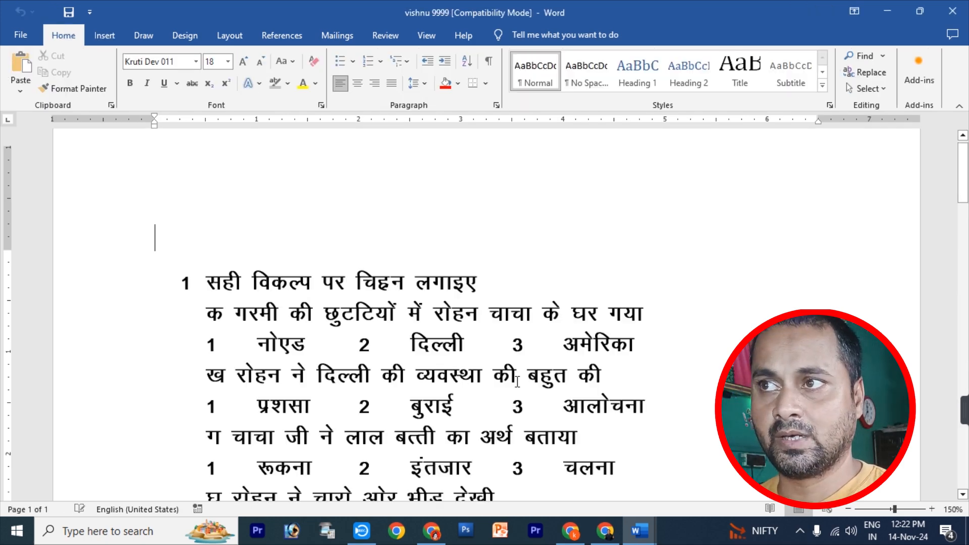
pyautogui.scroll(-10, 510, 378)
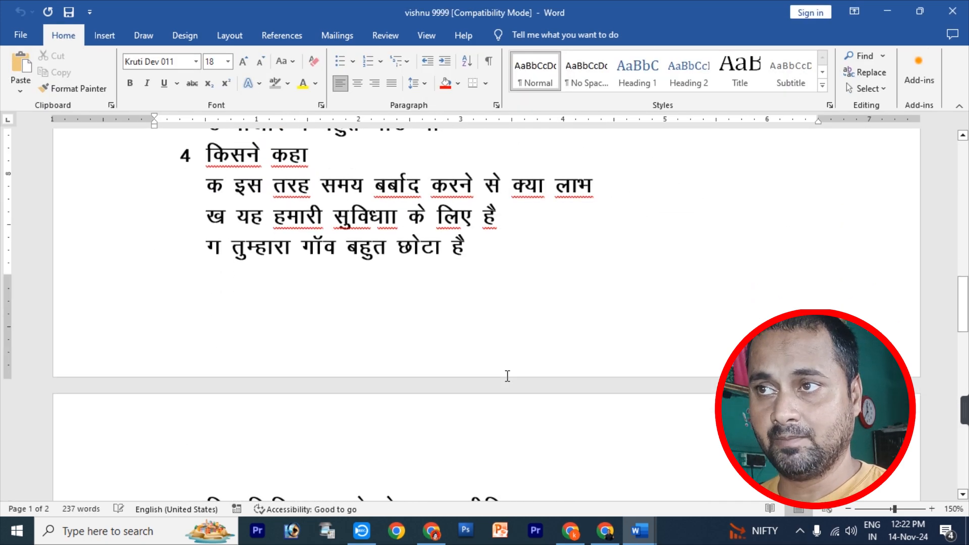
pyautogui.click(953, 11)
# - Remove the hyperlink from the file path while keeping its text
pyautogui.moveTo(547, 262); pyautogui.dragTo(155, 242)
pyautogui.click(452, 60)
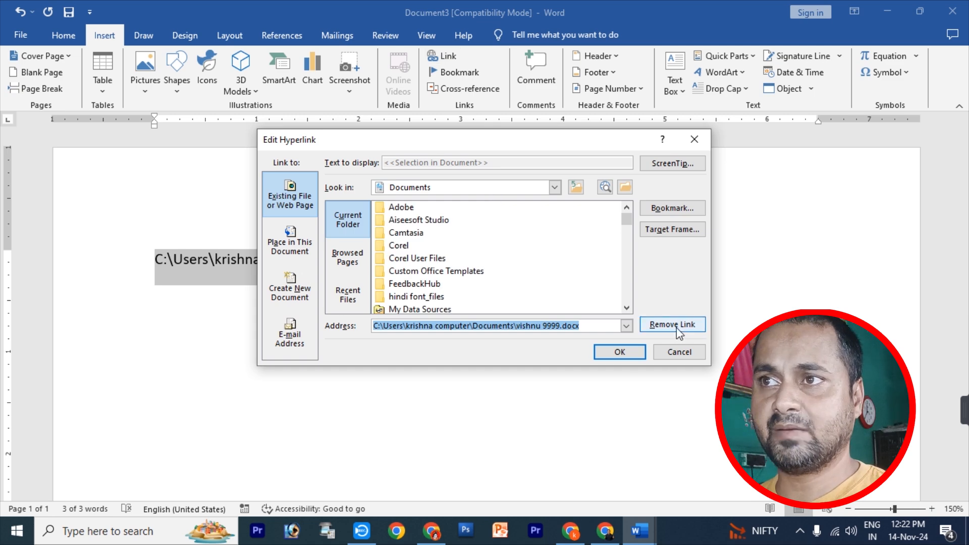
pyautogui.click(676, 328)
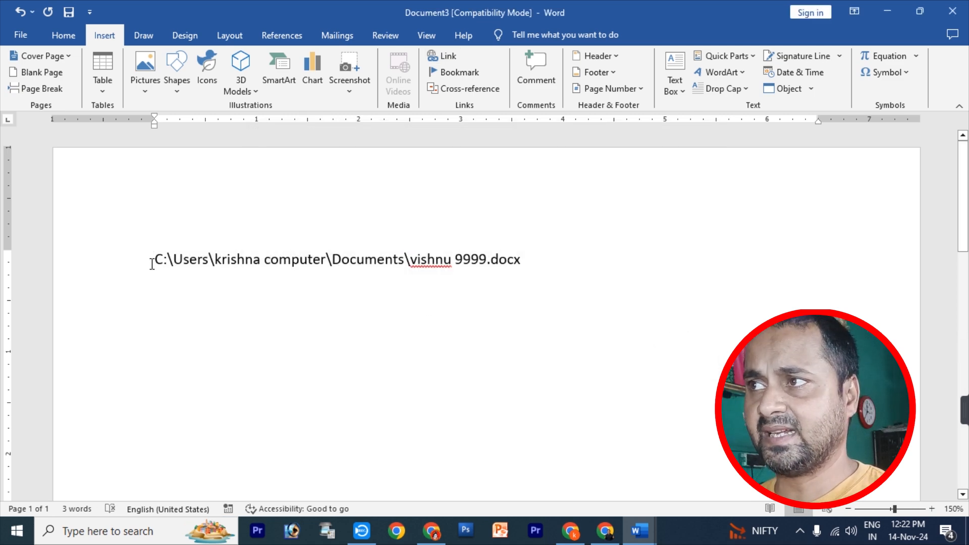
pyautogui.moveTo(152, 263); pyautogui.dragTo(550, 273)
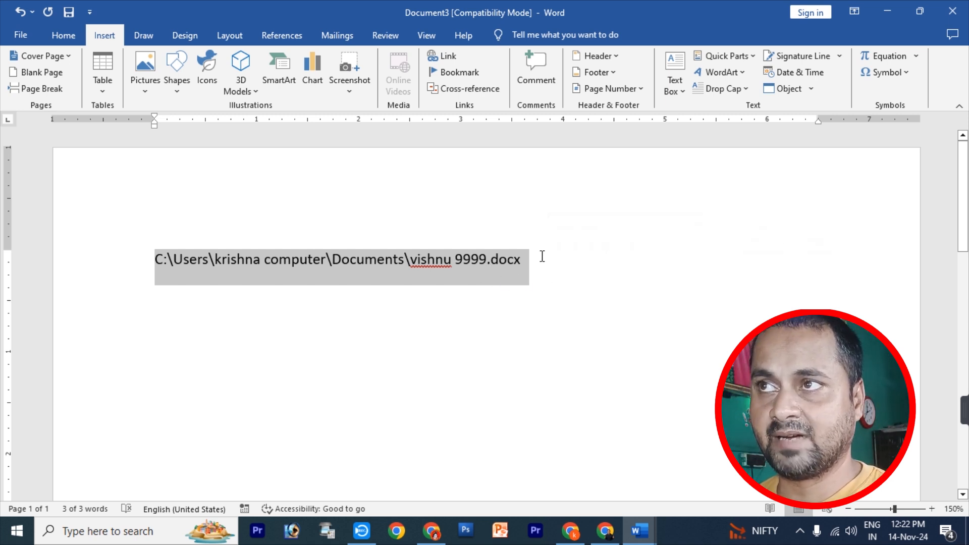
pyautogui.click(528, 343)
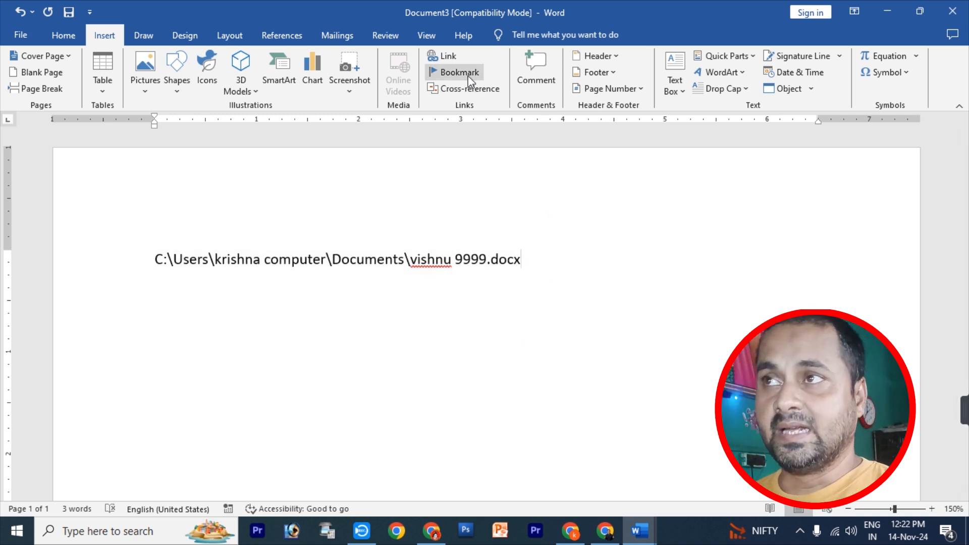
# - Replace the file path with sample paragraphs generated by =RAND(5,5)
pyautogui.moveTo(558, 262); pyautogui.dragTo(117, 255)
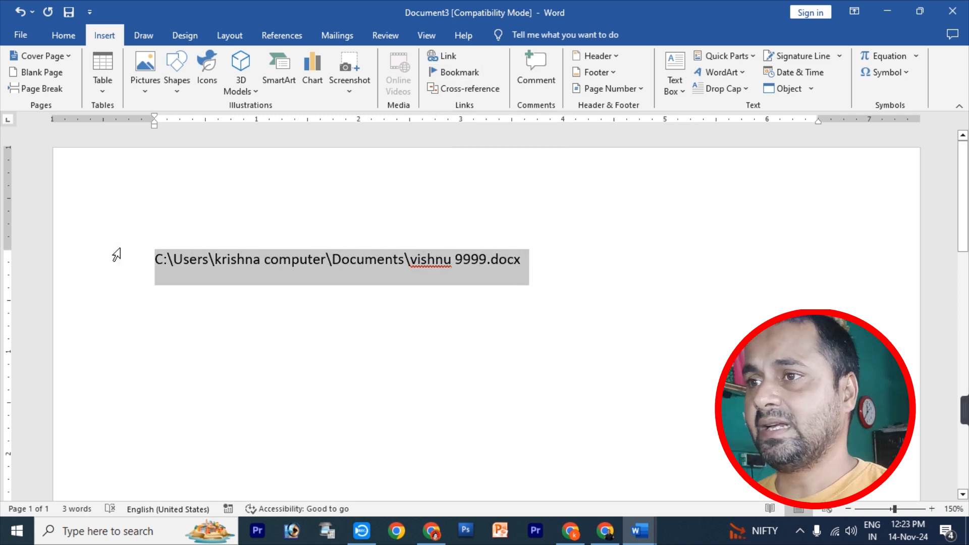
pyautogui.write('=')
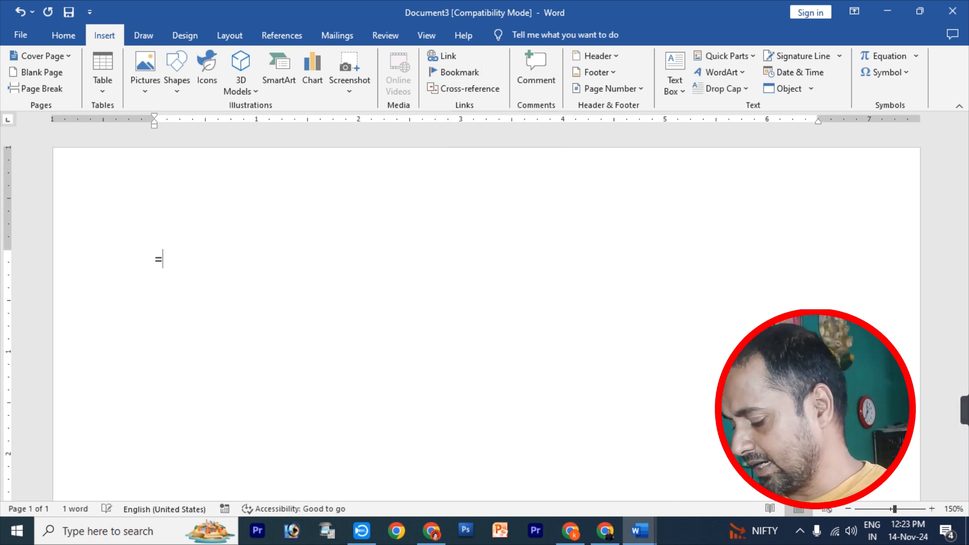
pyautogui.write('RAND(5,5')
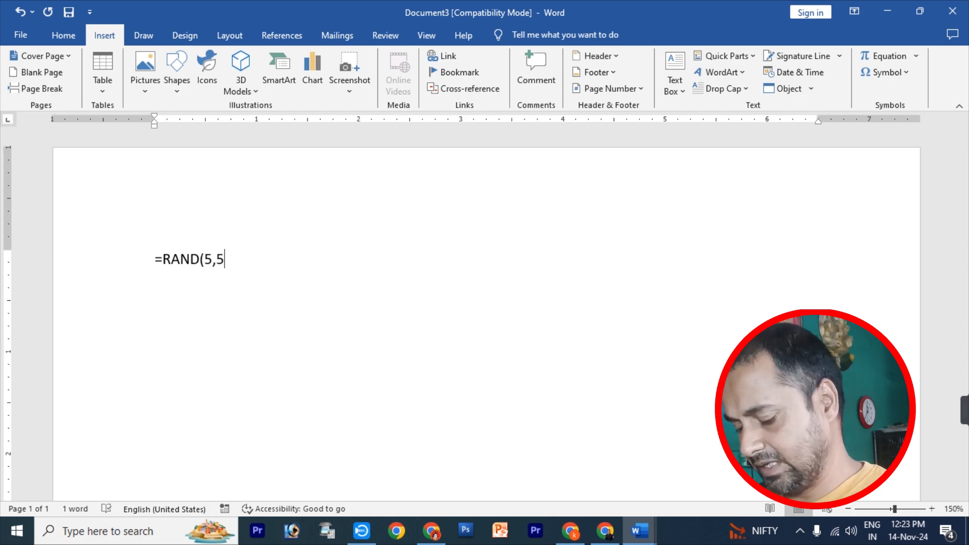
pyautogui.press('Return')
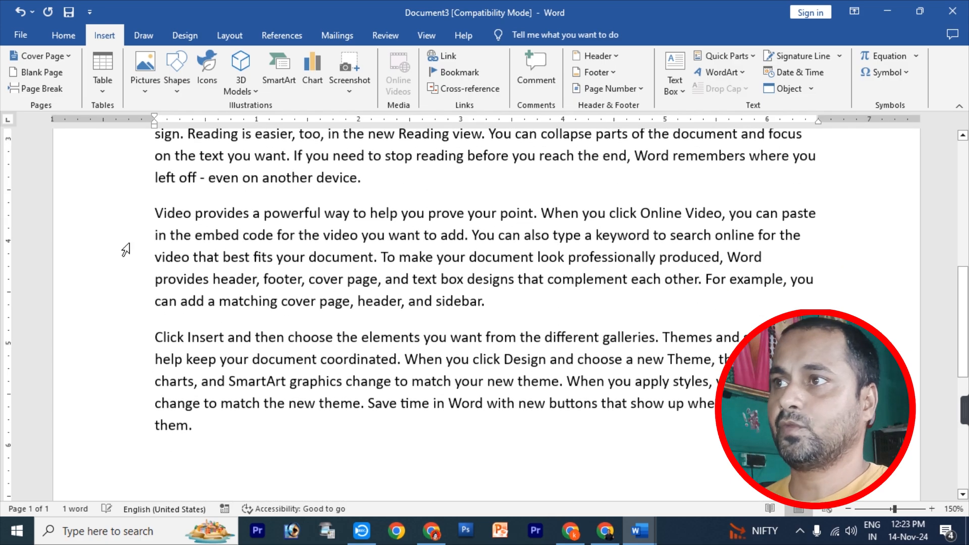
# - Add a bookmark named YY at the end of the first paragraph, after "sidebar."
pyautogui.scroll(7, 167, 300)
pyautogui.scroll(-4, 170, 301)
pyautogui.scroll(-5, 169, 300)
pyautogui.scroll(9, 171, 300)
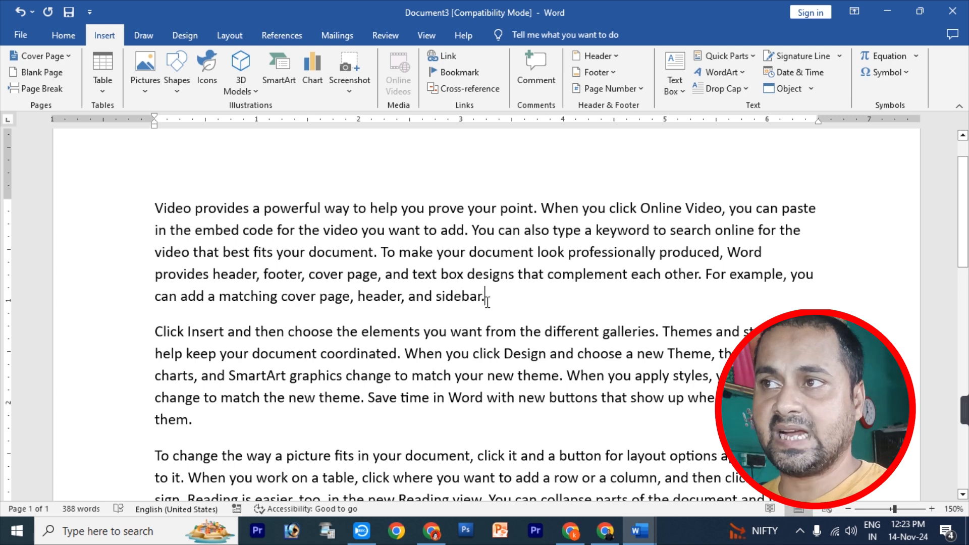
pyautogui.click(454, 73)
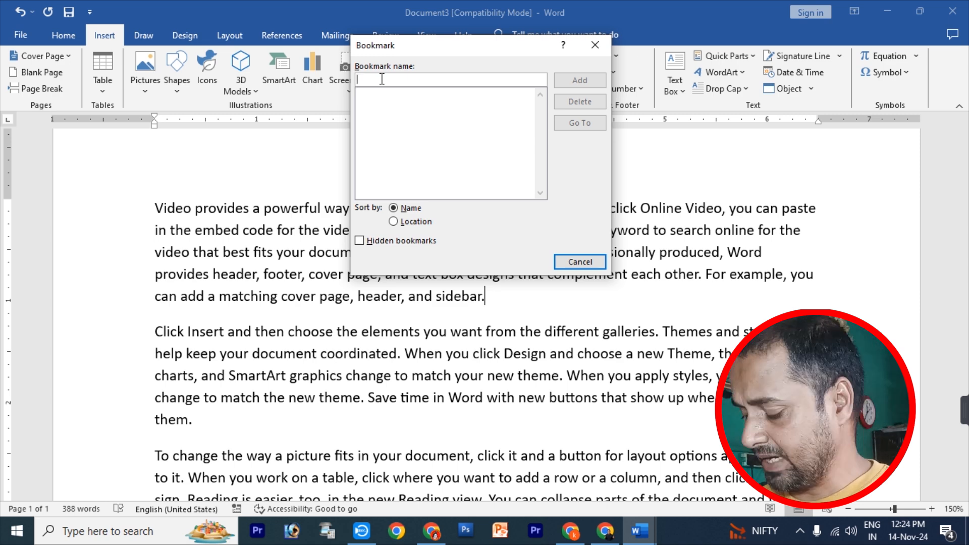
pyautogui.write('YY')
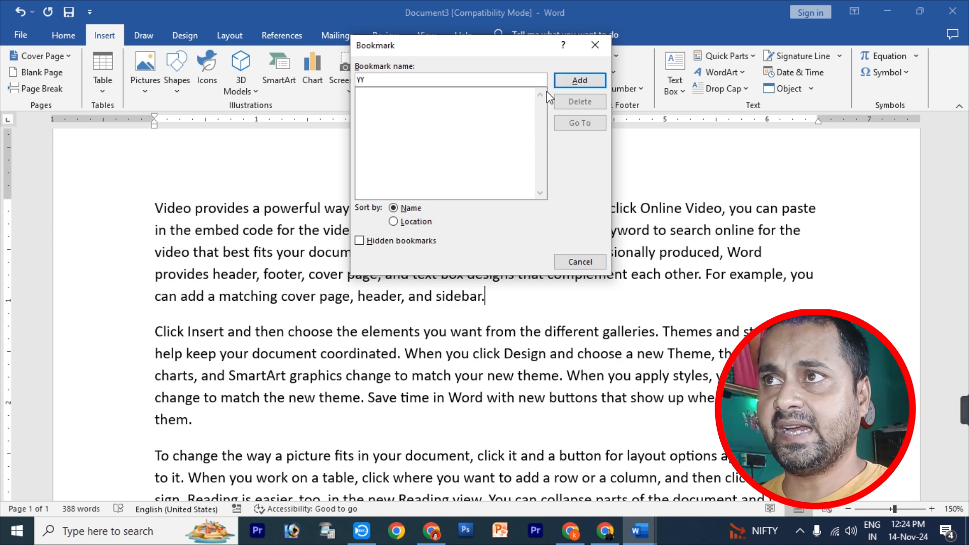
pyautogui.click(562, 82)
# - Place the cursor in the third paragraph before "click where you want" and go to the bookmark YY
pyautogui.click(379, 434)
pyautogui.click(222, 474)
pyautogui.click(345, 482)
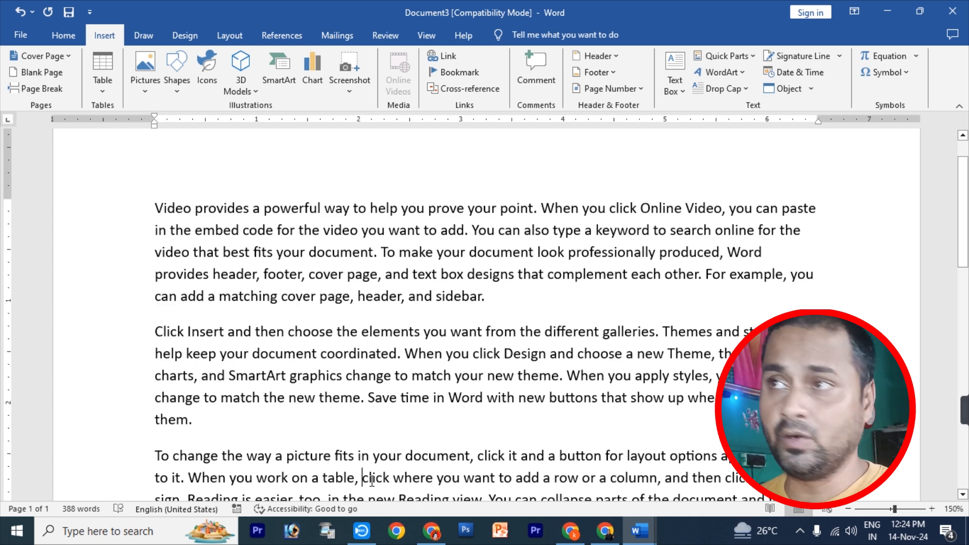
pyautogui.click(456, 72)
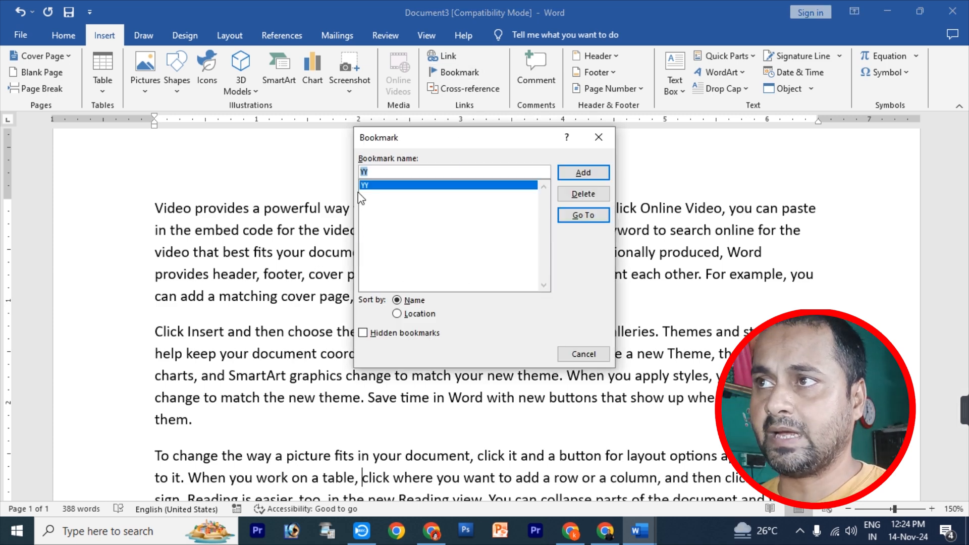
pyautogui.click(581, 216)
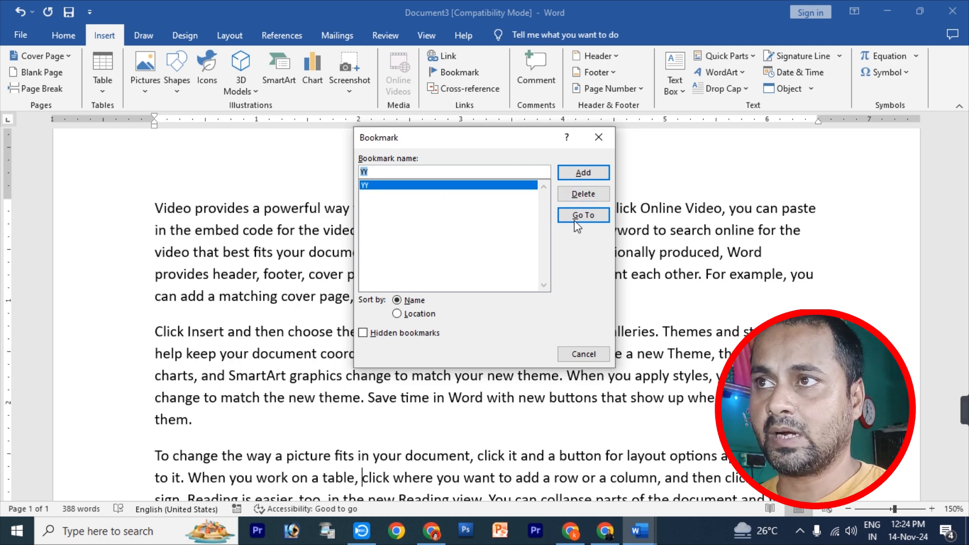
pyautogui.click(584, 354)
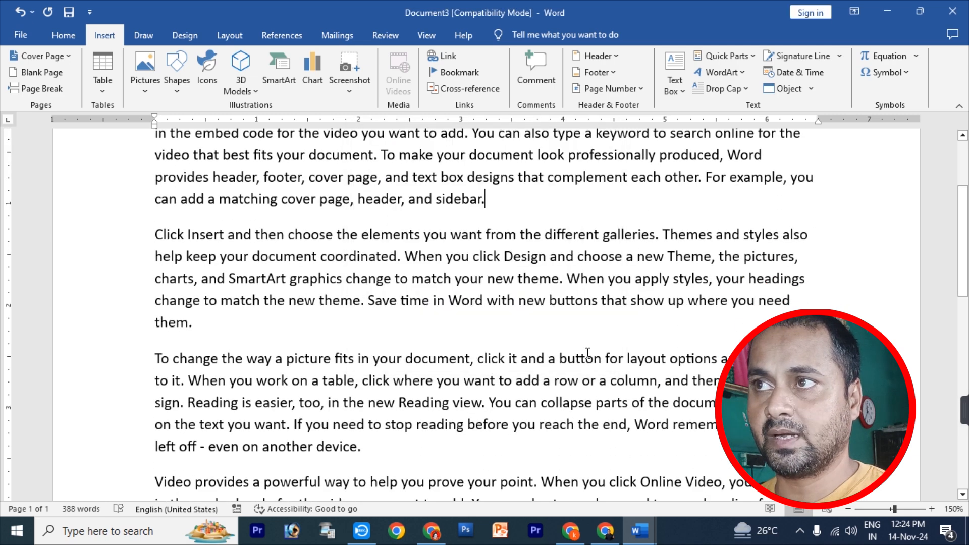
pyautogui.scroll(3, 527, 421)
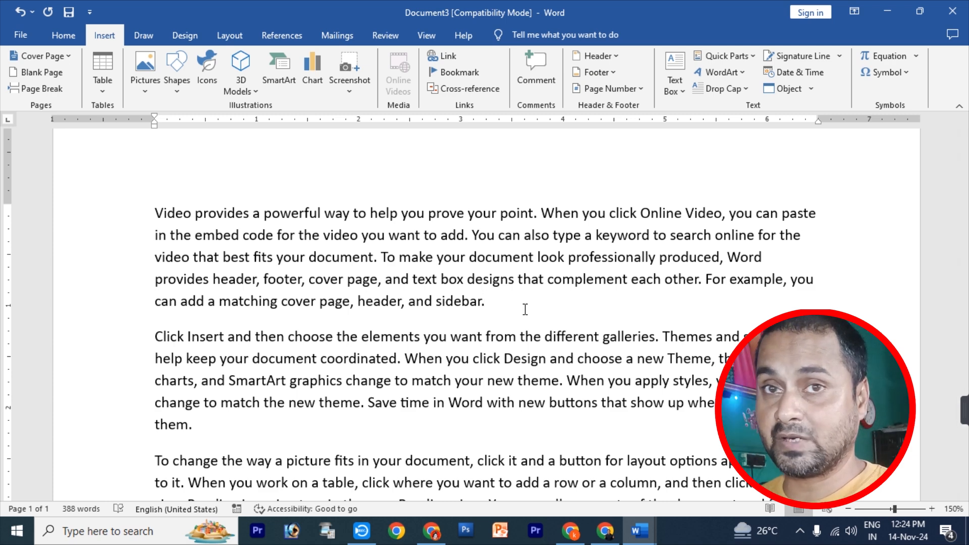
# - Attach a comment reading INSERT MENU to the word "options" in the third paragraph
pyautogui.scroll(-4, 524, 309)
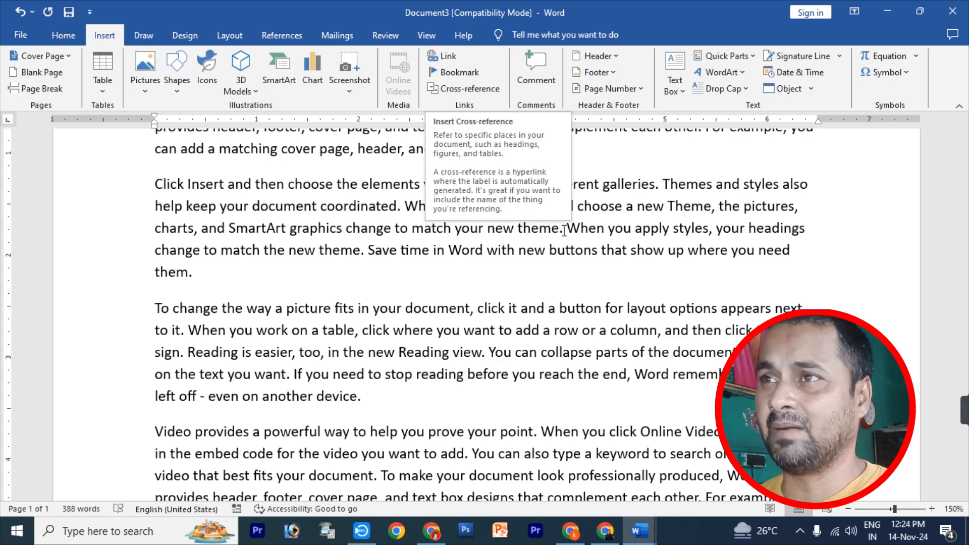
pyautogui.click(538, 72)
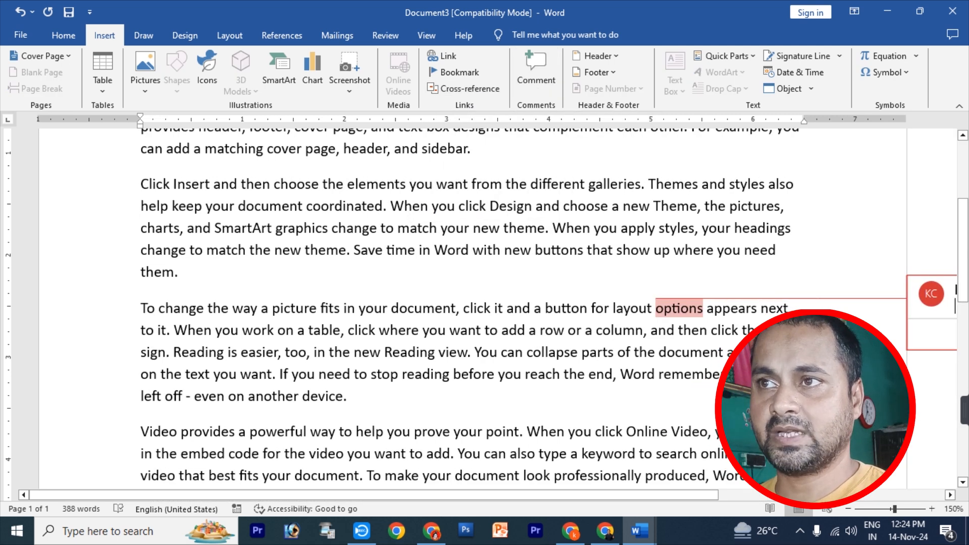
pyautogui.moveTo(695, 495); pyautogui.dragTo(876, 494)
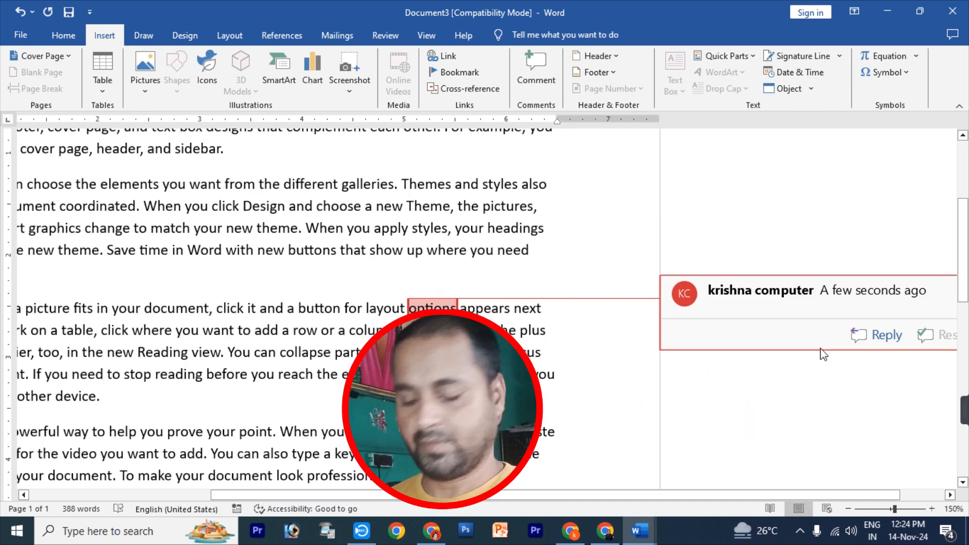
pyautogui.write('INSERT MENU')
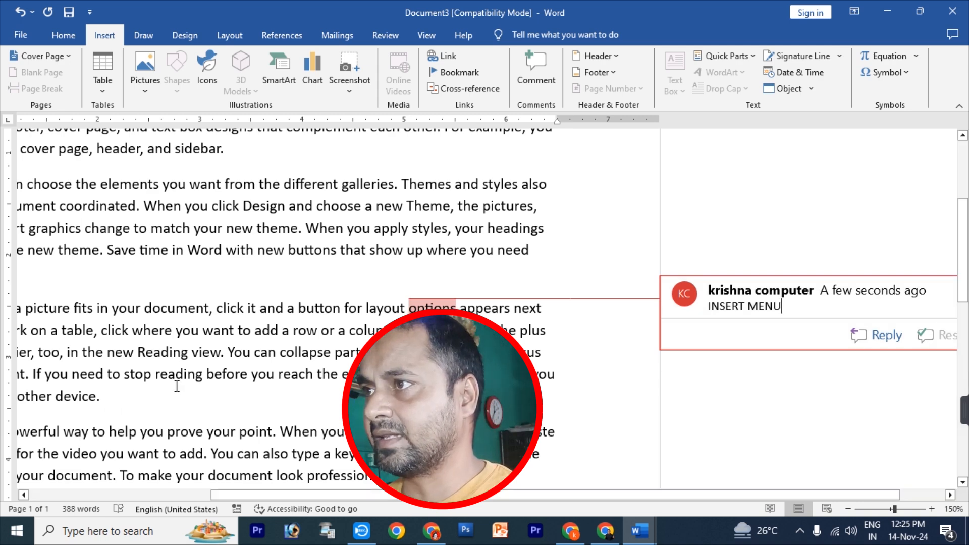
pyautogui.click(226, 415)
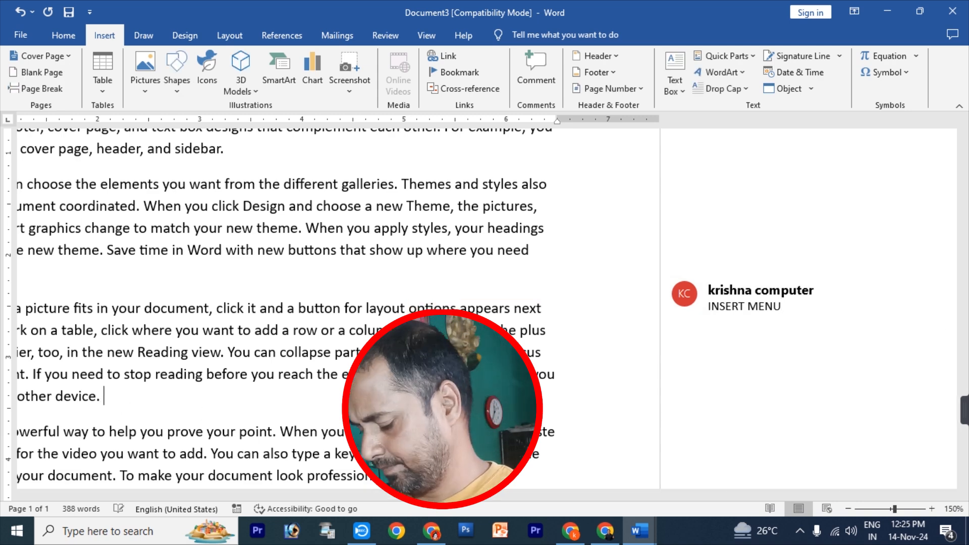
# - Add a person's first name at the end of the third paragraph and attach the comment FRIEND to it
pyautogui.write('RAJU')
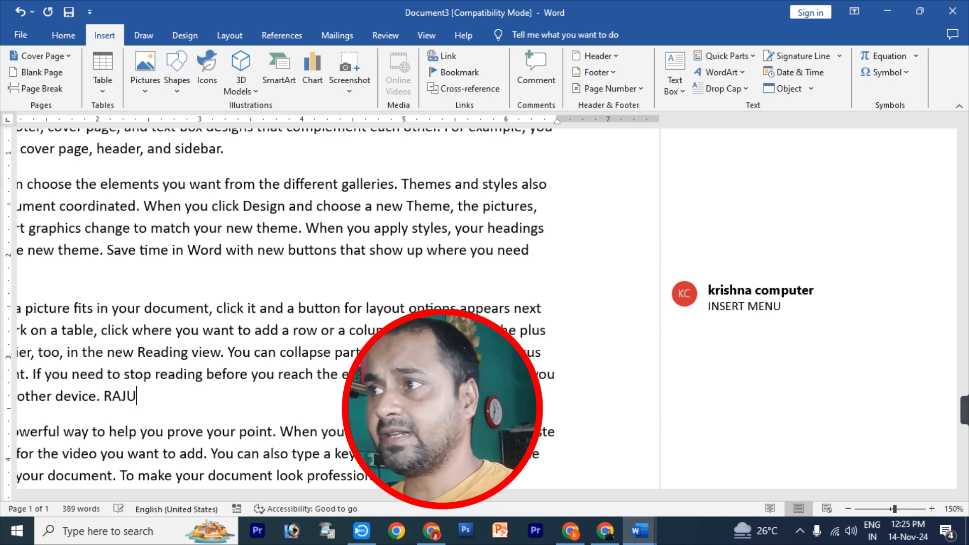
pyautogui.moveTo(138, 398); pyautogui.dragTo(103, 397)
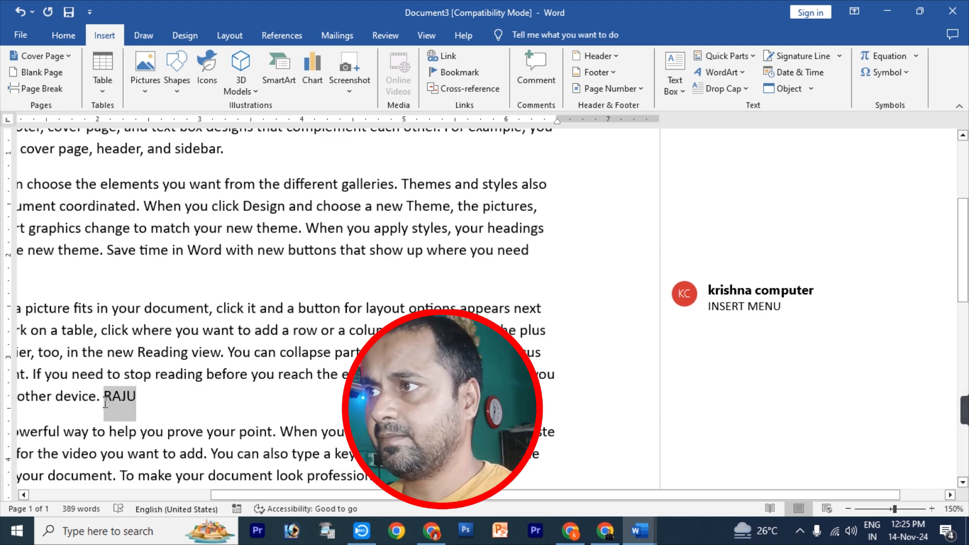
pyautogui.click(535, 68)
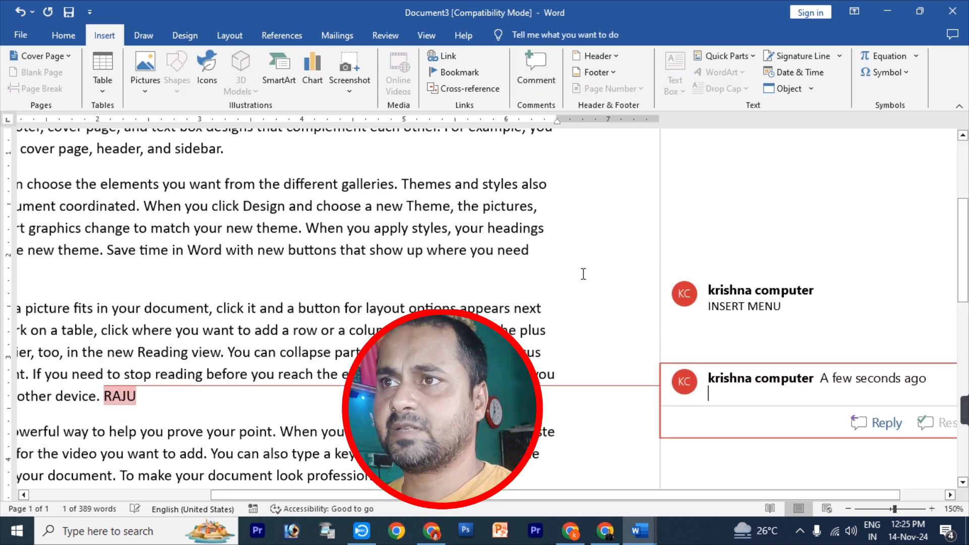
pyautogui.write('FRIN')
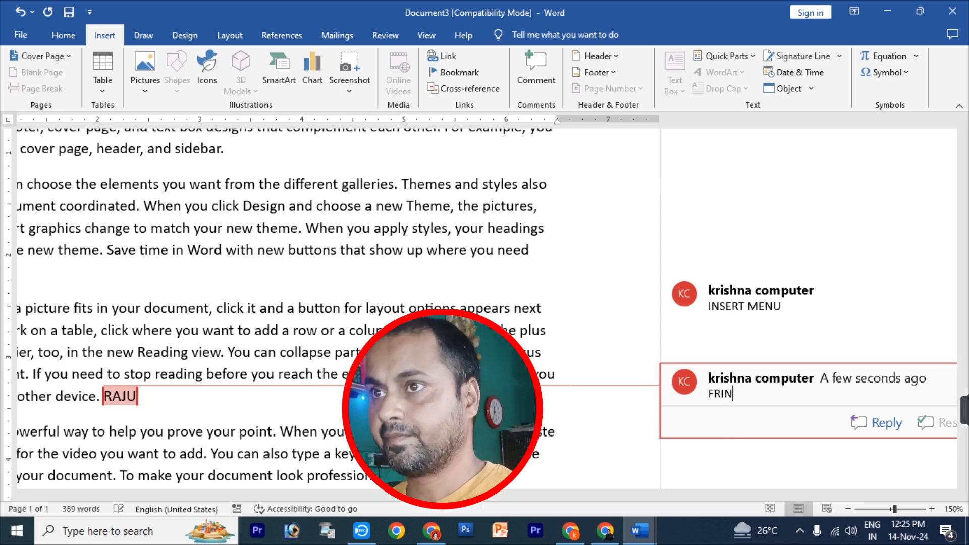
pyautogui.write('END')
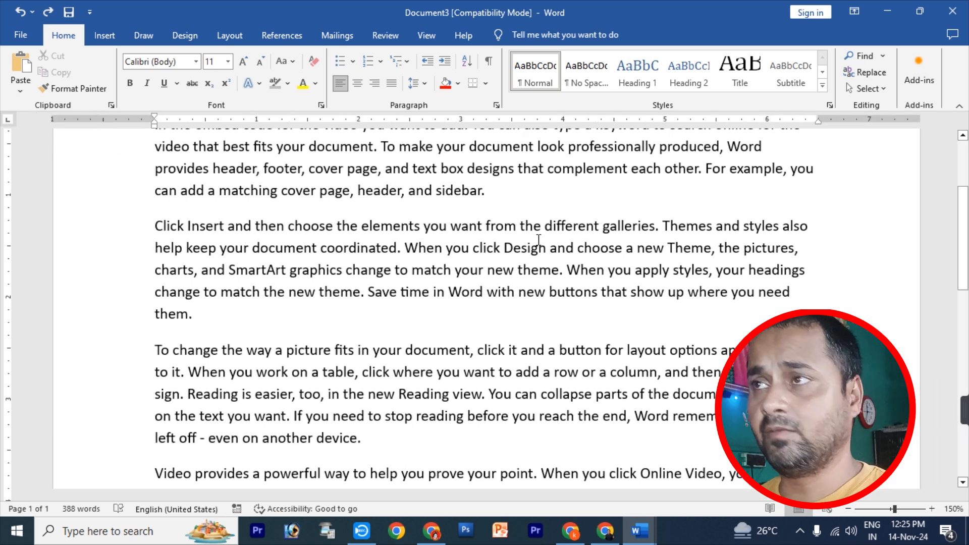
# - Copy the entire document text and paste it repeatedly so the document holds three copies spanning several pages
pyautogui.click(104, 35)
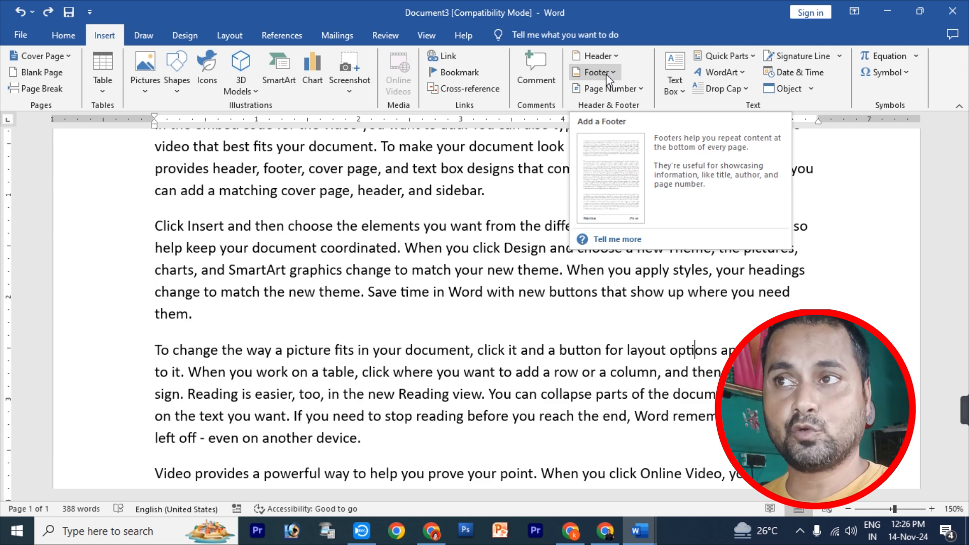
pyautogui.scroll(-3, 105, 459)
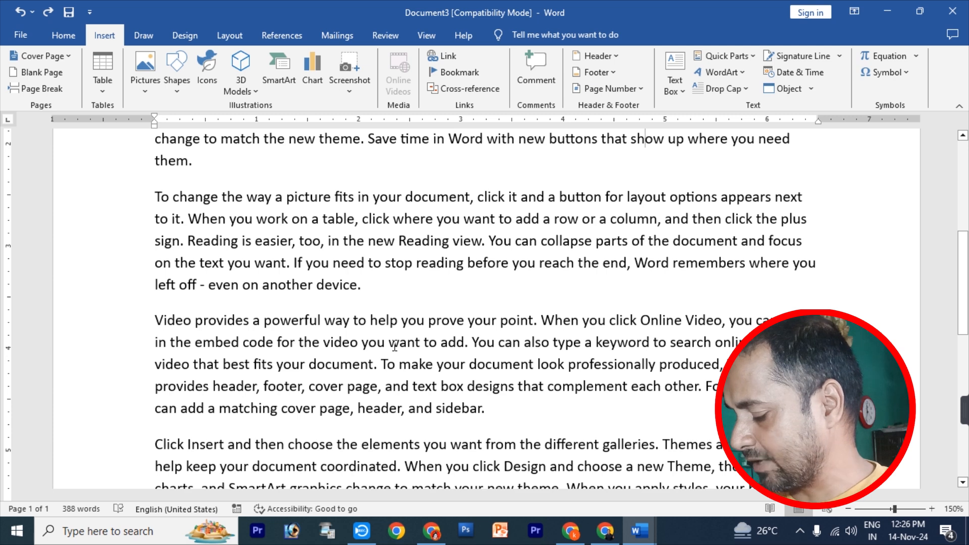
pyautogui.hotkey('ctrl', 'a')
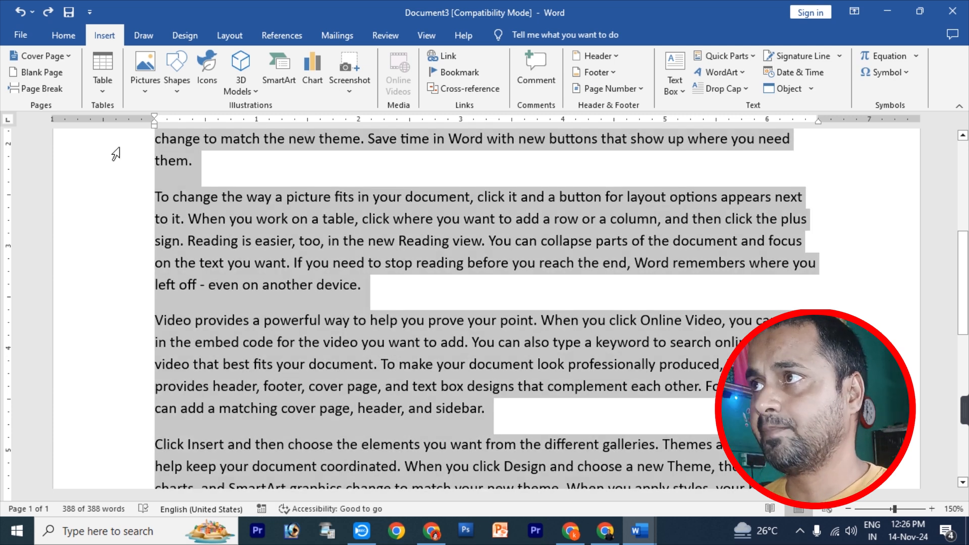
pyautogui.click(49, 29)
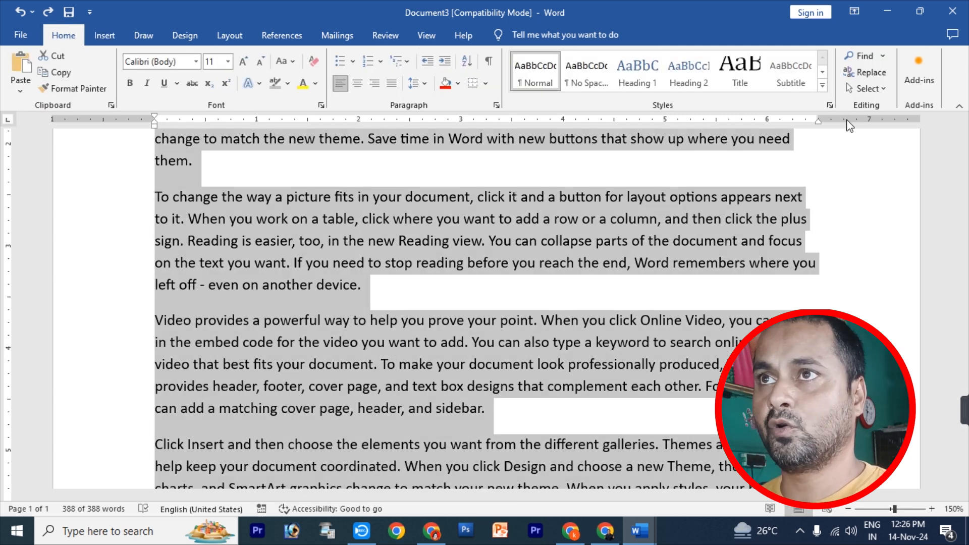
pyautogui.click(867, 88)
pyautogui.click(877, 106)
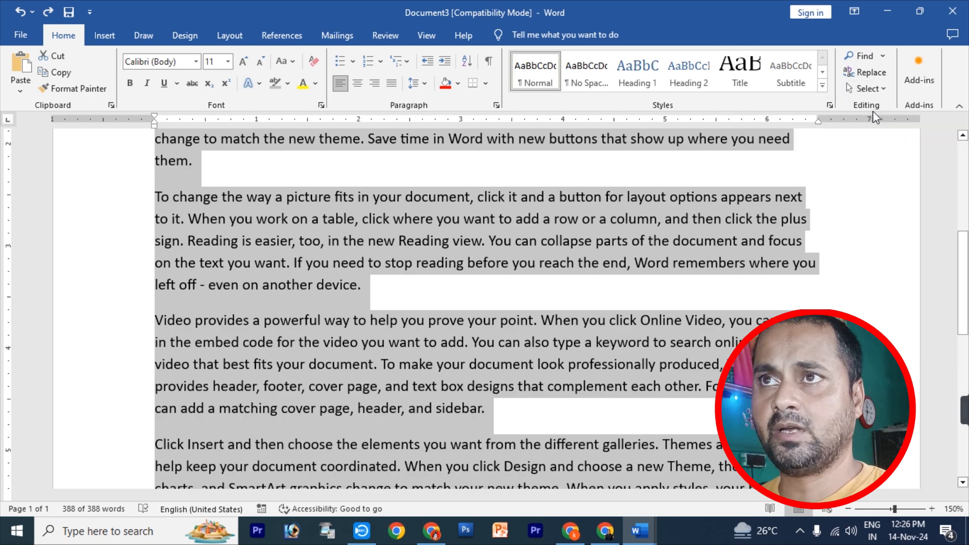
pyautogui.click(20, 70)
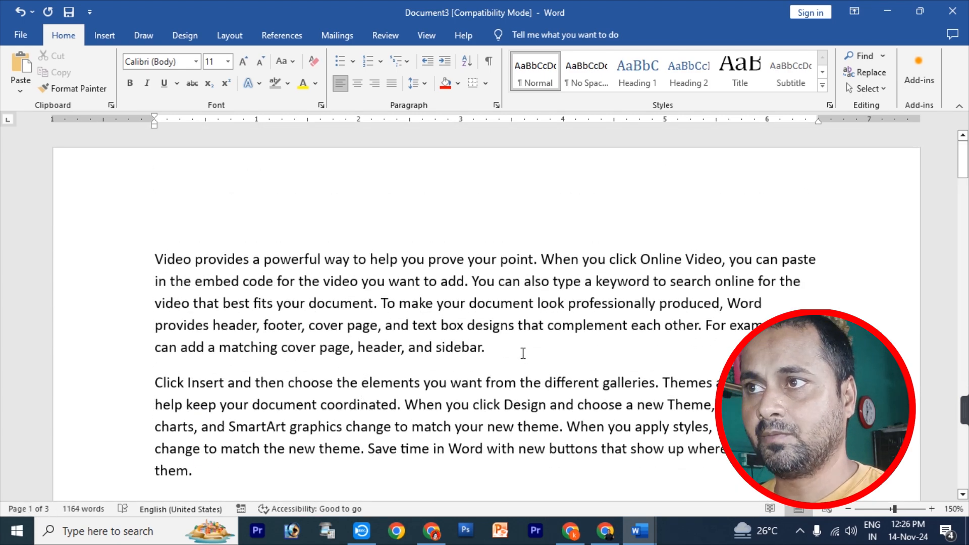
# - Preview all pages of the document for printing, and return to the document
pyautogui.click(15, 36)
pyautogui.click(29, 314)
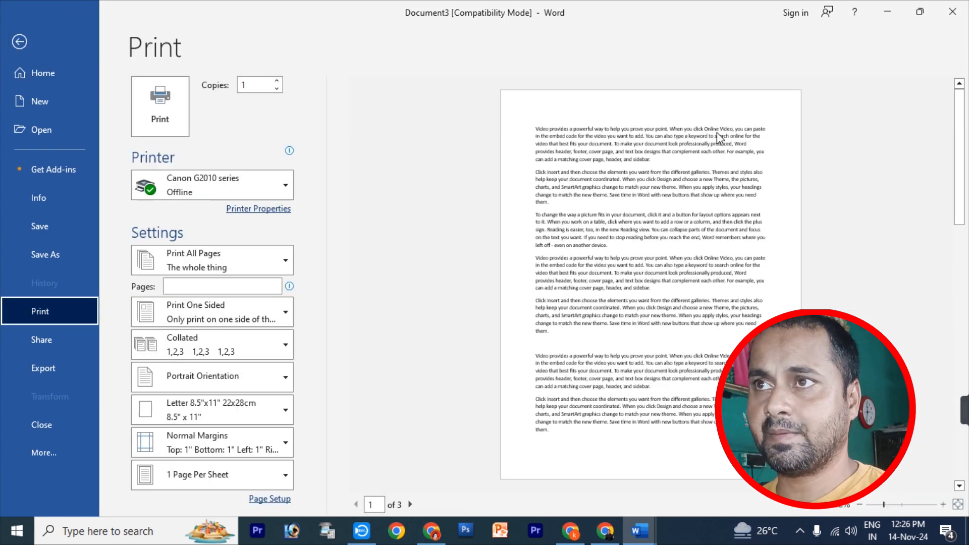
pyautogui.click(411, 504)
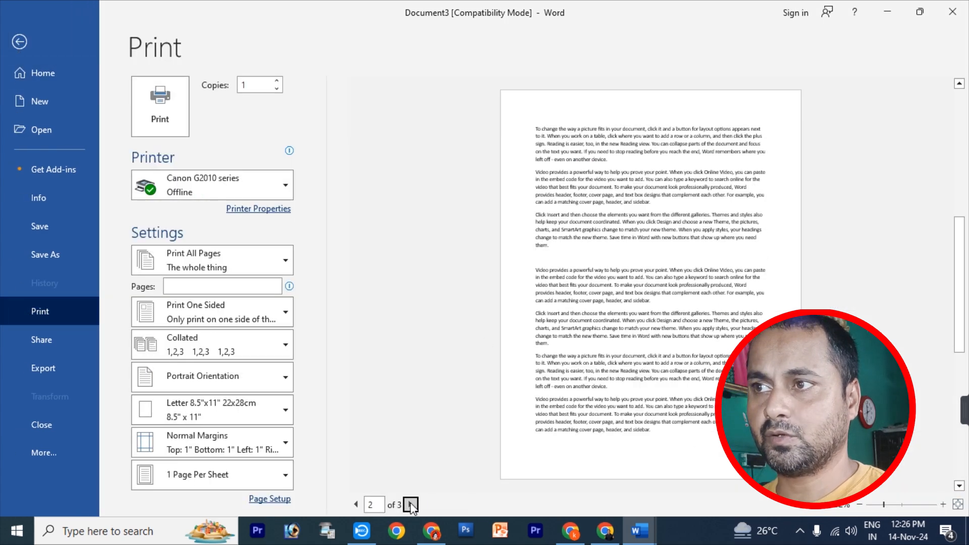
pyautogui.click(411, 504)
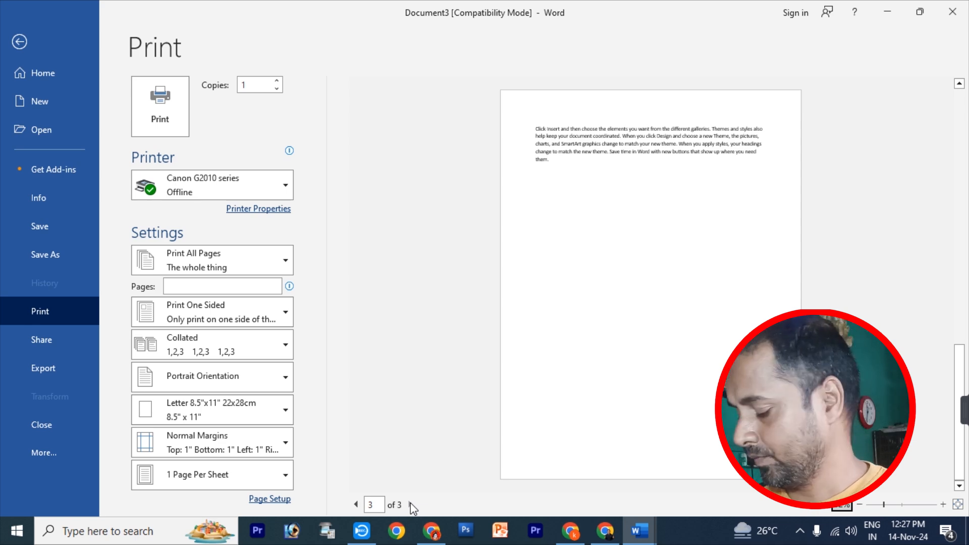
pyautogui.click(45, 74)
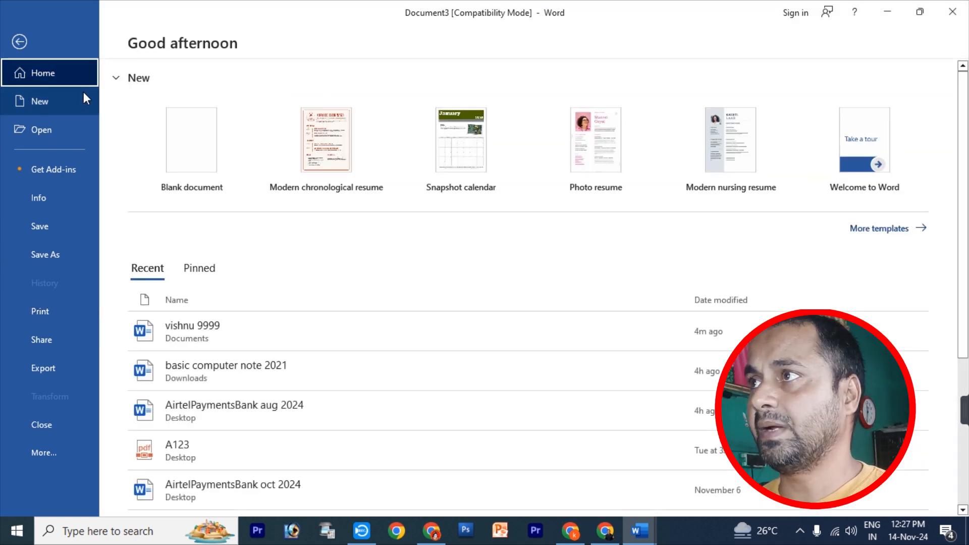
pyautogui.press('Escape')
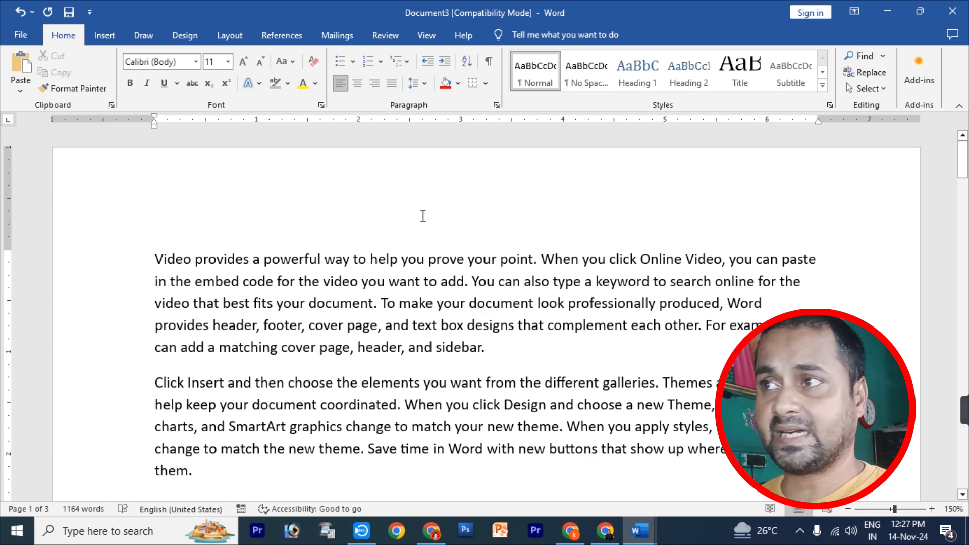
# - Insert the built-in Integral header into the document
pyautogui.click(102, 35)
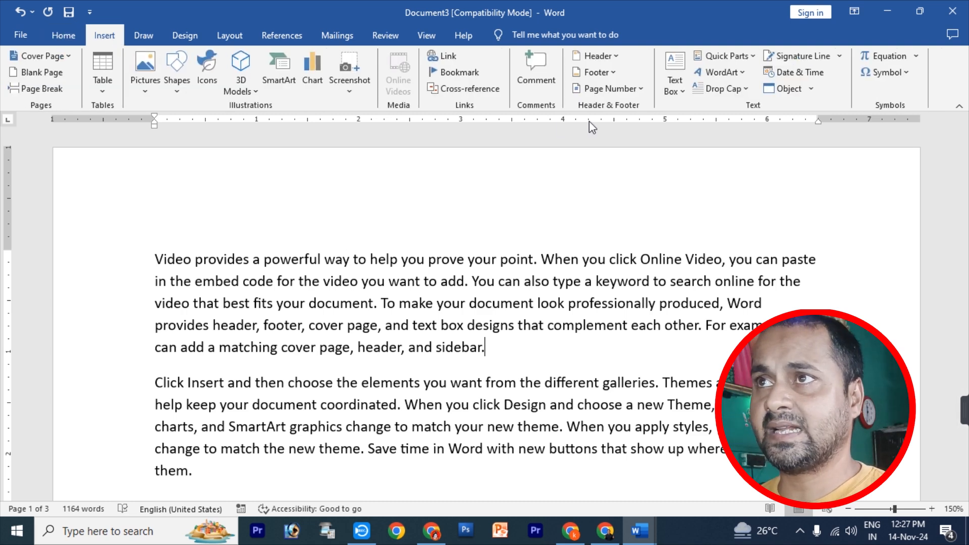
pyautogui.click(599, 58)
pyautogui.moveTo(853, 123); pyautogui.dragTo(860, 200)
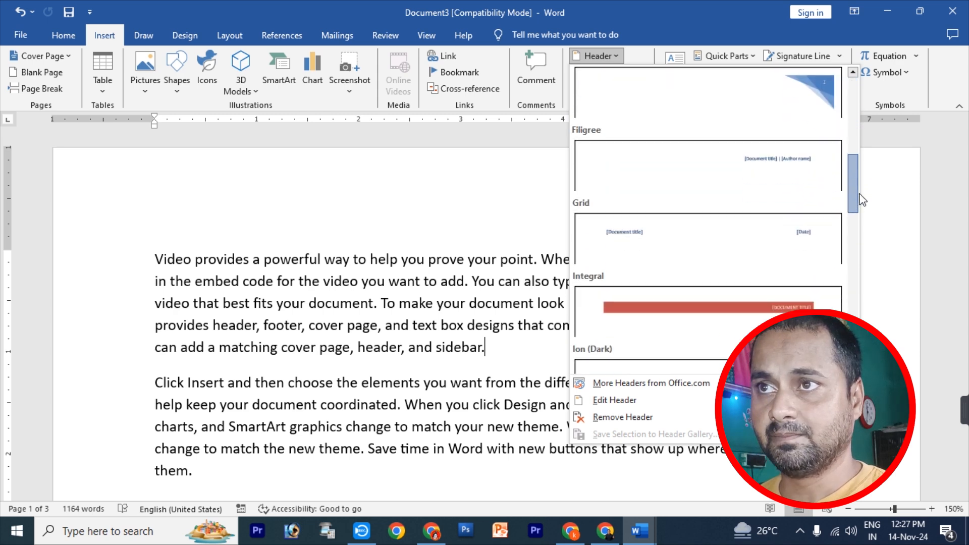
pyautogui.click(681, 309)
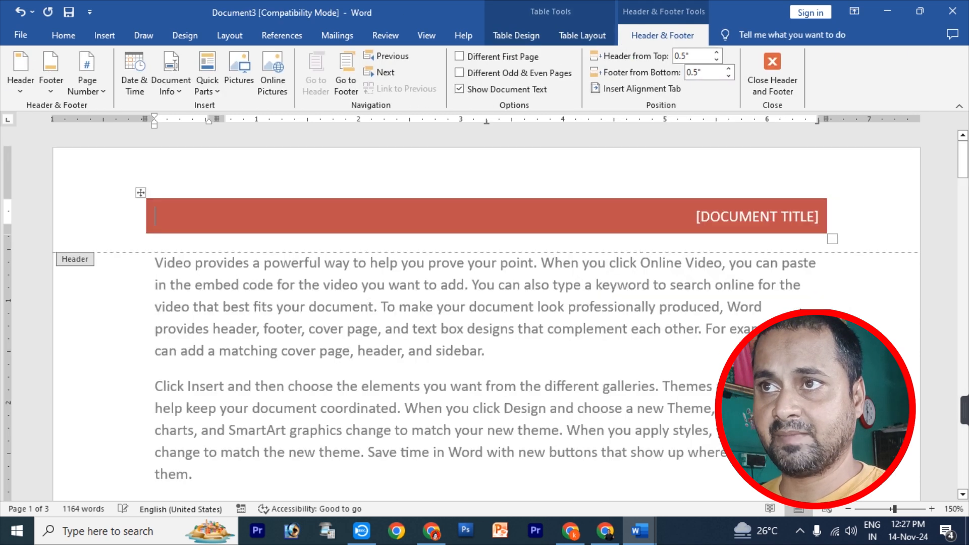
# - Enter KCEC DOCUMENT as the document title in the header and close header editing
pyautogui.click(754, 221)
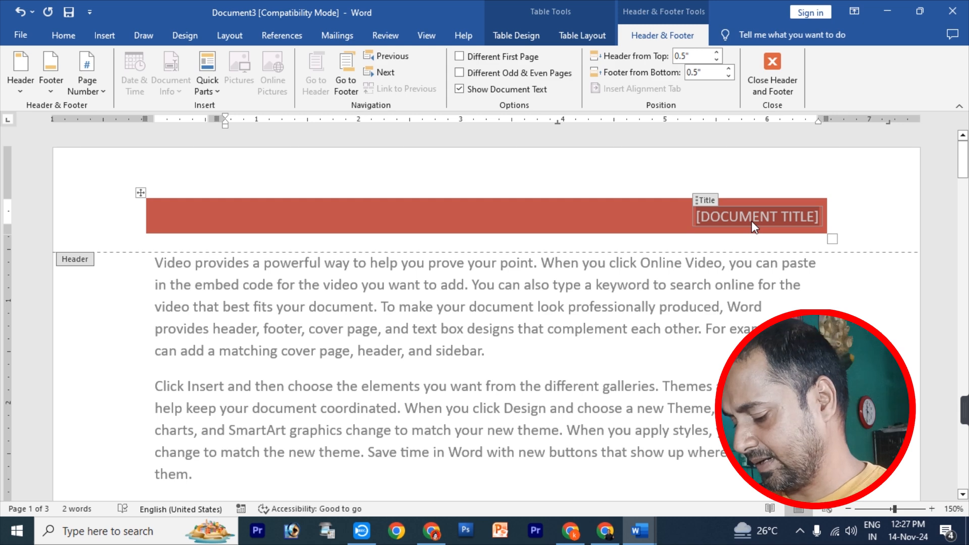
pyautogui.write('KC')
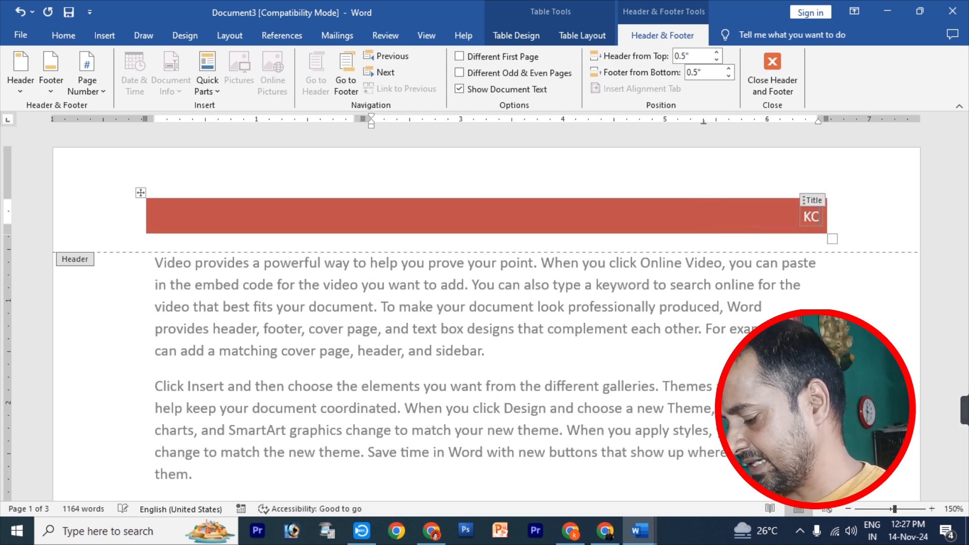
pyautogui.write('EC')
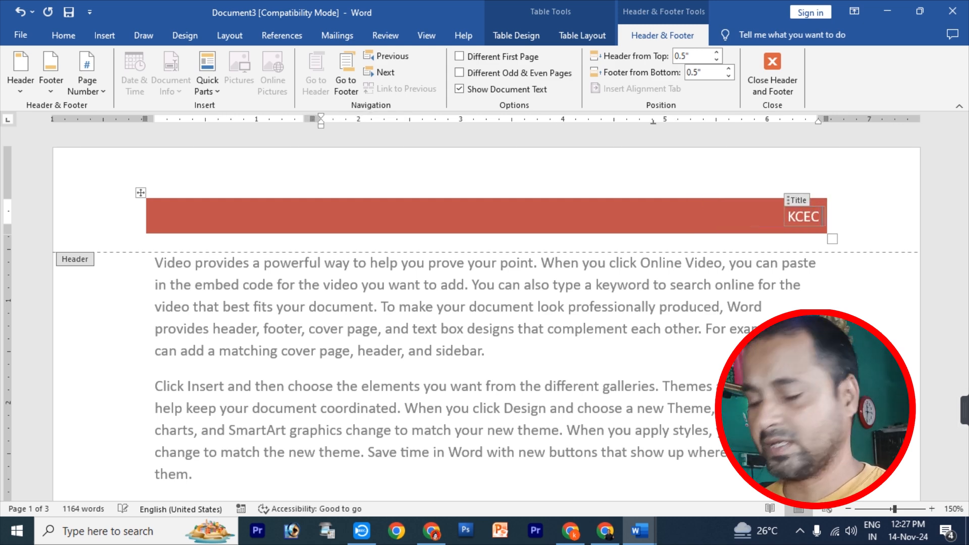
pyautogui.write(' DOCUMENT')
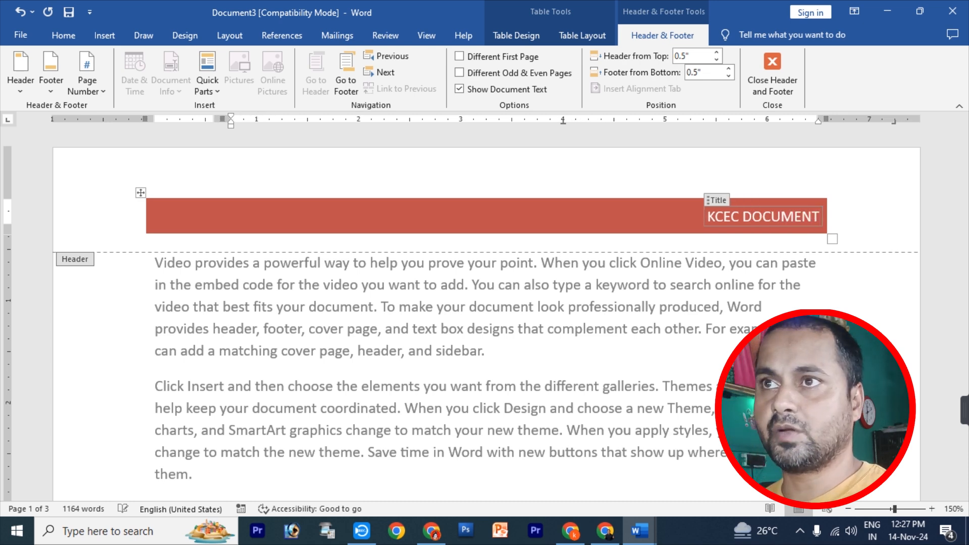
pyautogui.click(926, 251)
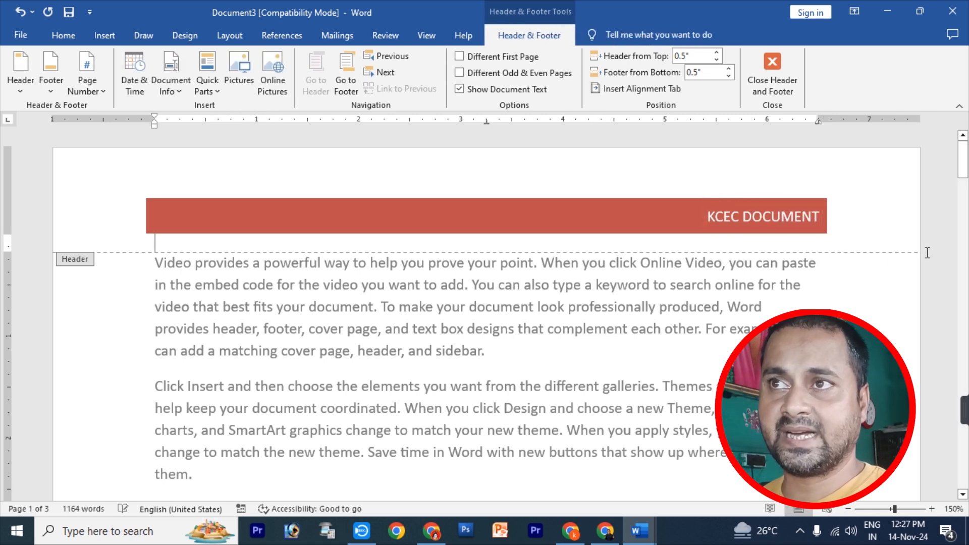
pyautogui.click(766, 81)
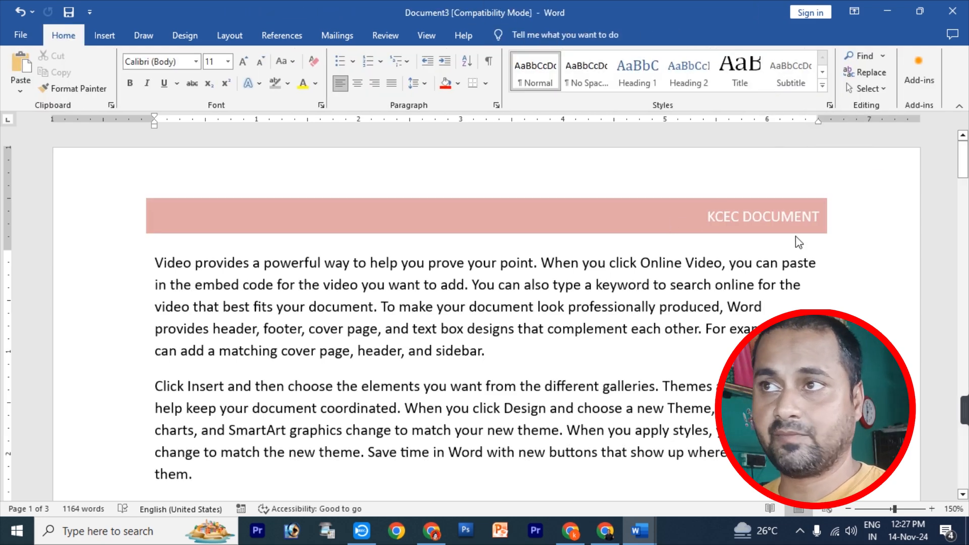
# - Insert the built-in Banded footer with a centred page number and close footer editing
pyautogui.scroll(-5, 798, 242)
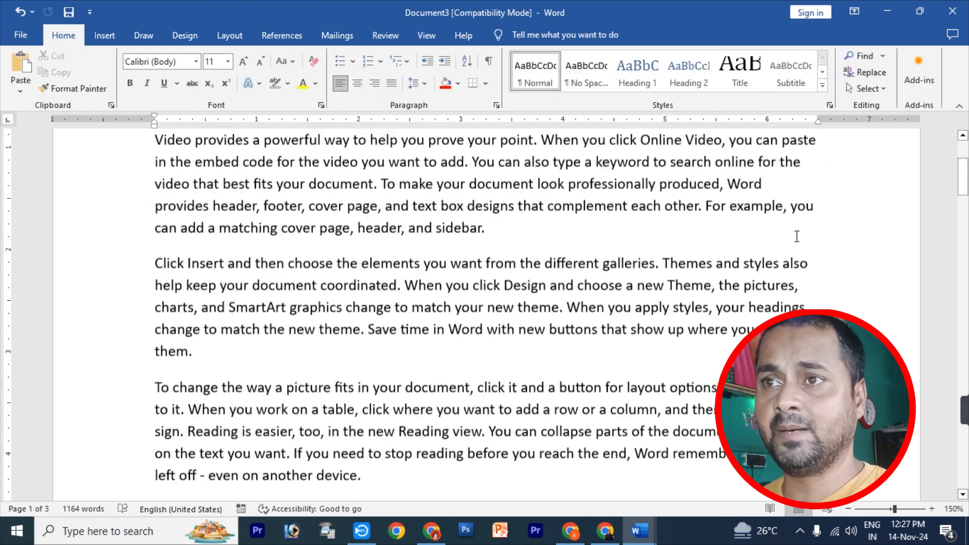
pyautogui.scroll(-1, 796, 237)
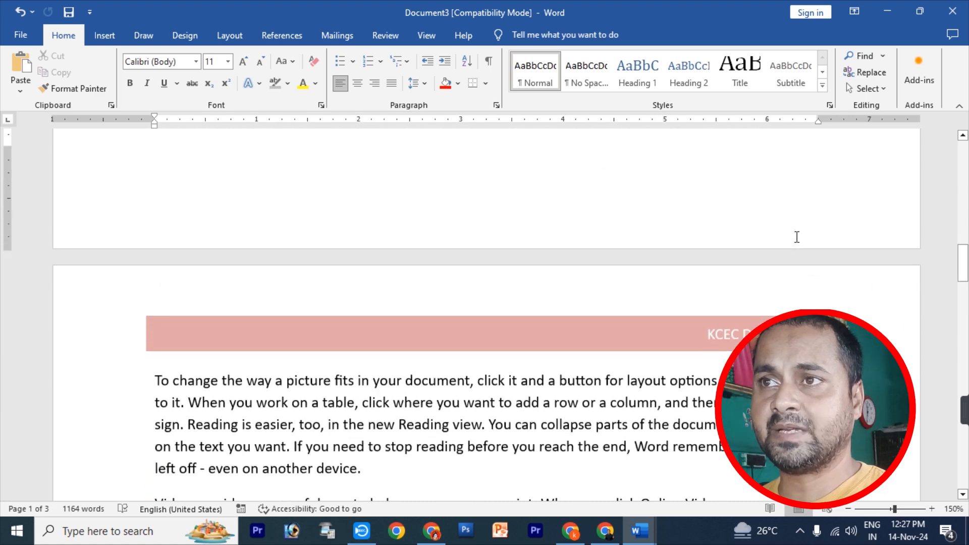
pyautogui.scroll(-13, 796, 237)
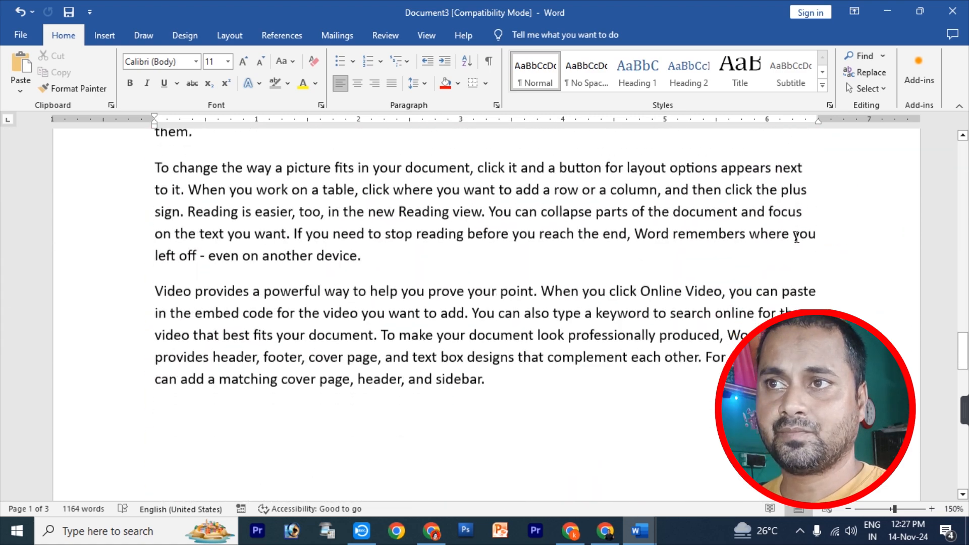
pyautogui.scroll(-3, 796, 238)
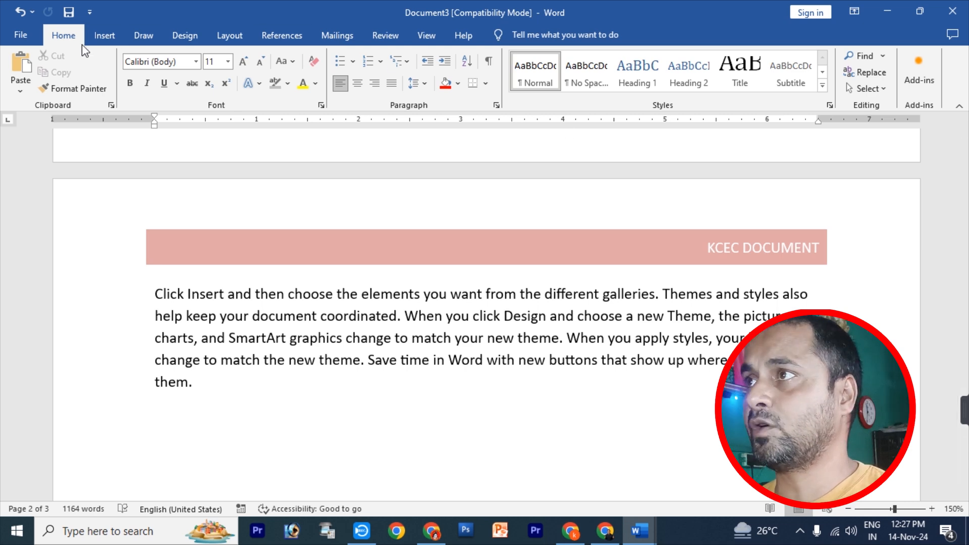
pyautogui.click(101, 36)
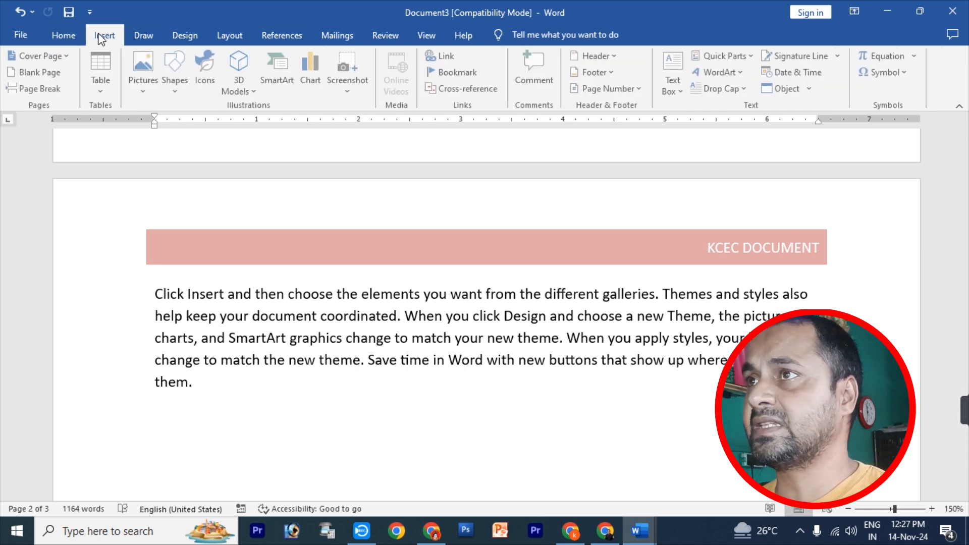
pyautogui.click(596, 72)
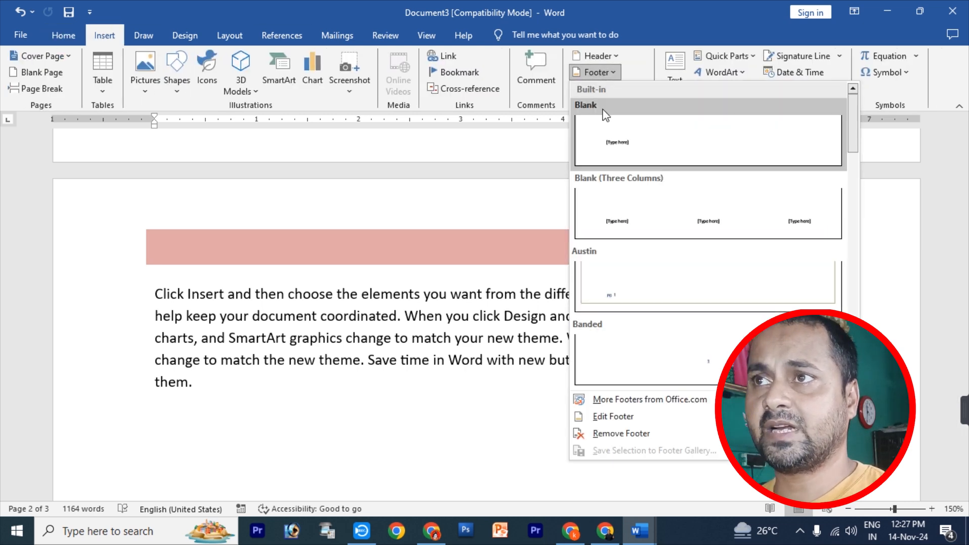
pyautogui.click(712, 372)
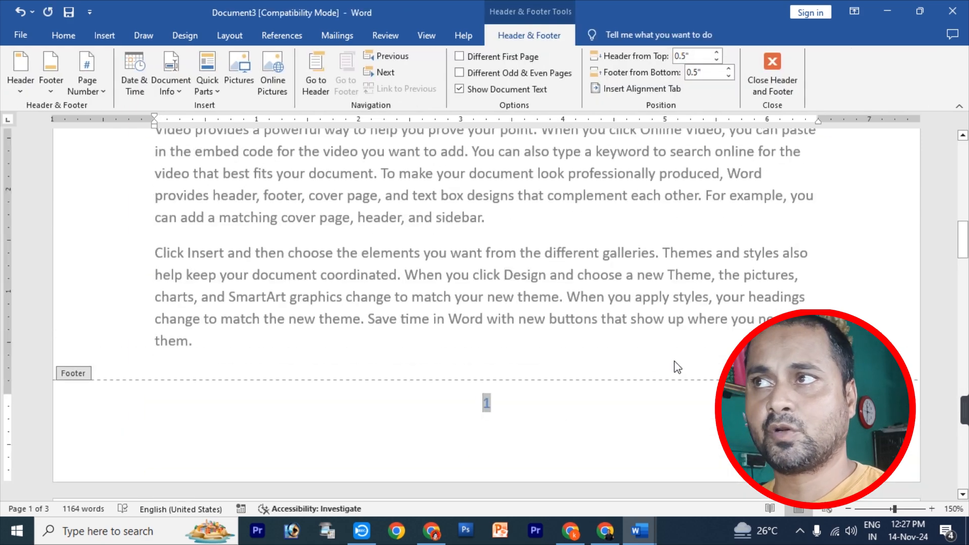
pyautogui.click(770, 63)
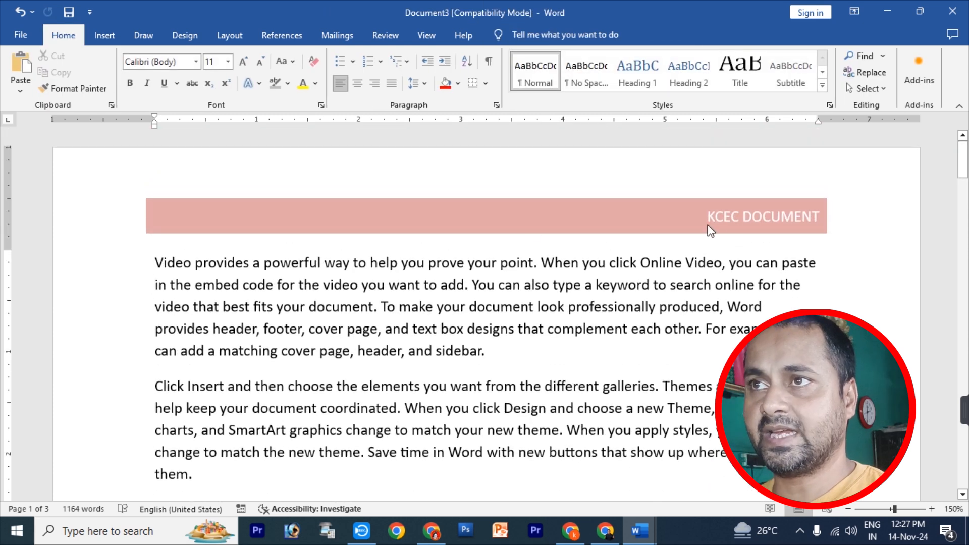
# - Examine the repeated header and the footer page numbers on every page of the document
pyautogui.click(20, 37)
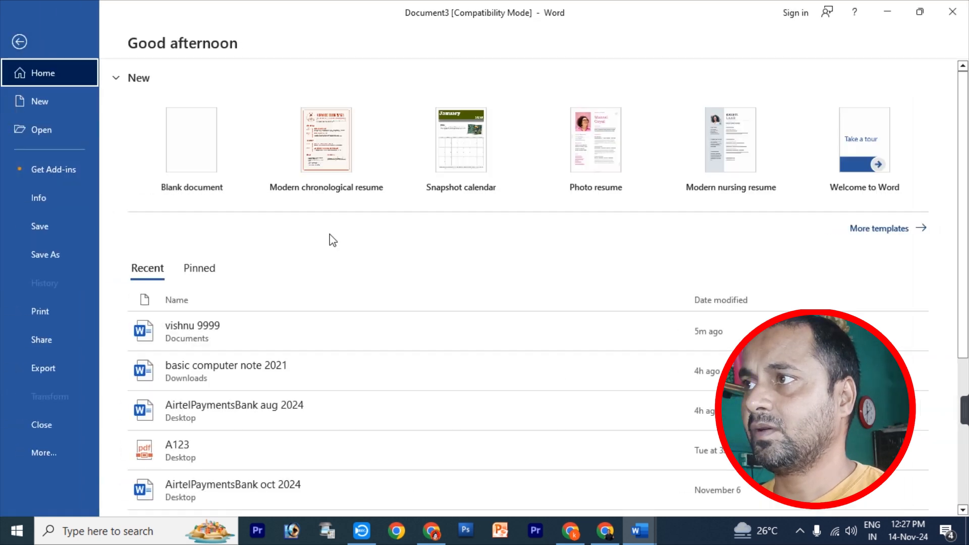
pyautogui.press('Escape')
pyautogui.scroll(-3, 628, 236)
pyautogui.scroll(-5, 628, 236)
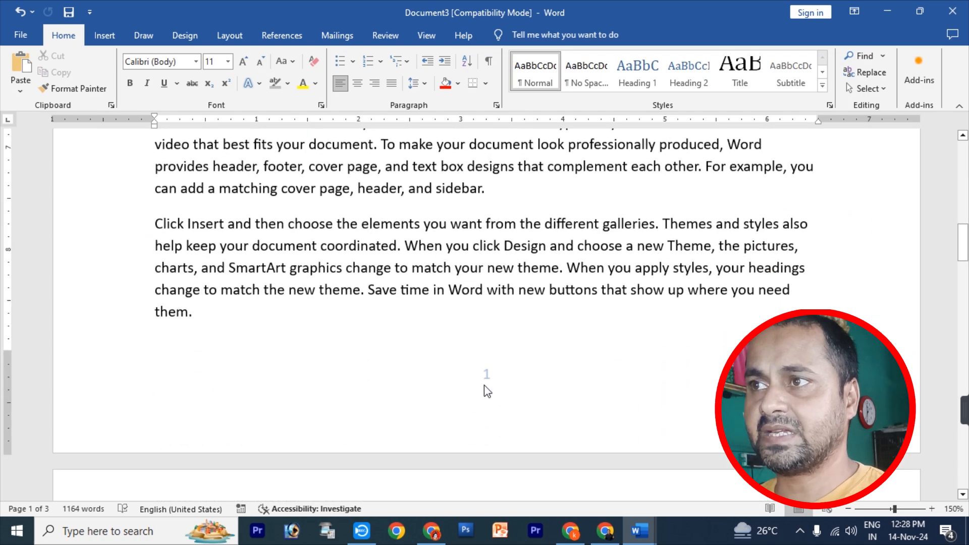
pyautogui.scroll(8, 512, 381)
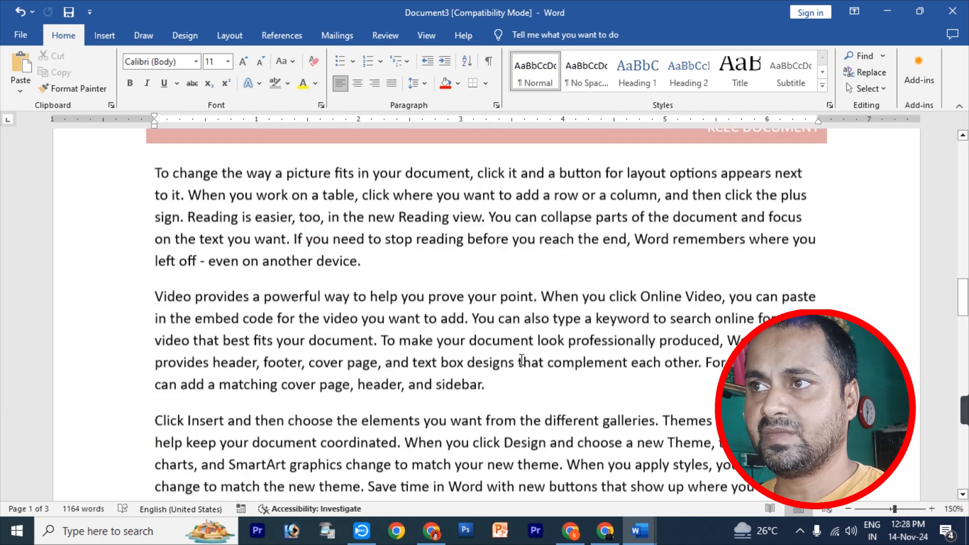
pyautogui.scroll(-8, 522, 358)
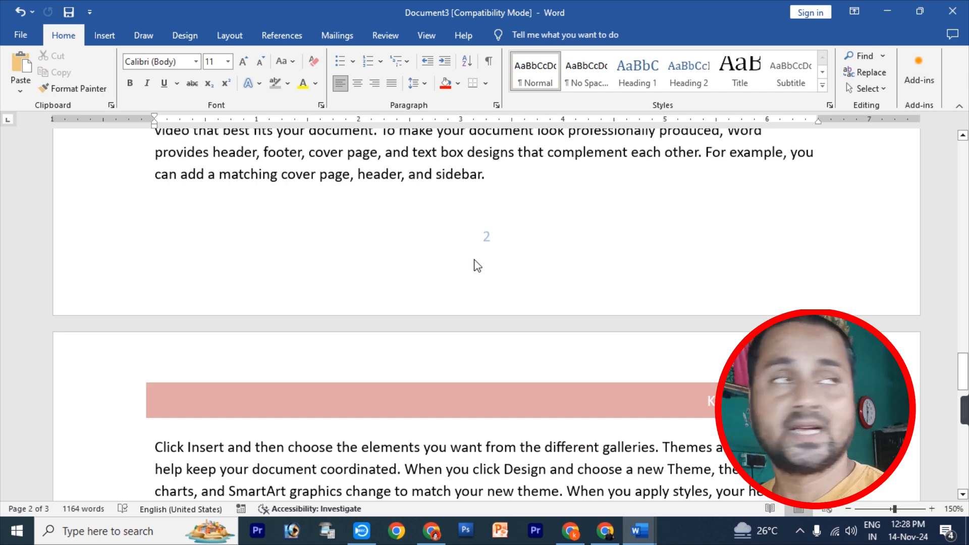
pyautogui.scroll(-10, 517, 268)
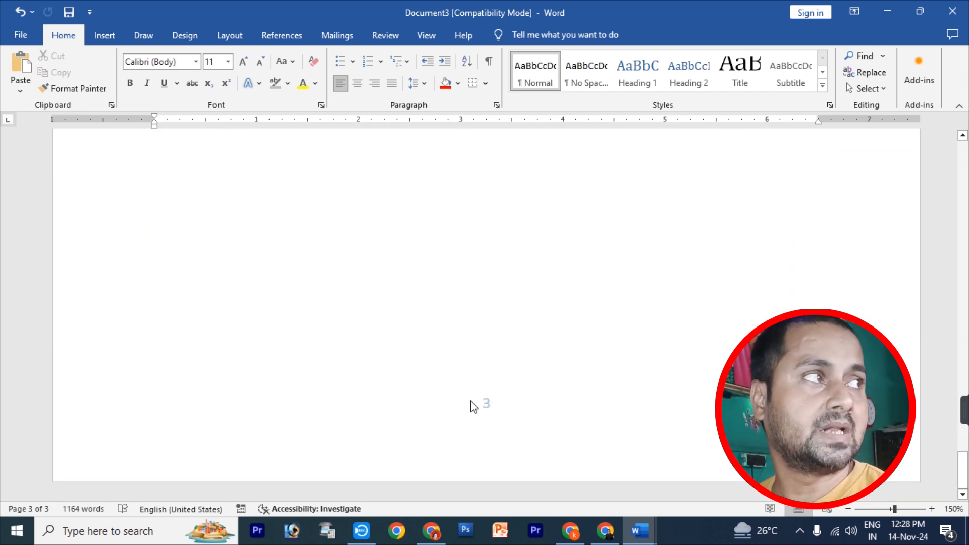
pyautogui.scroll(2, 494, 379)
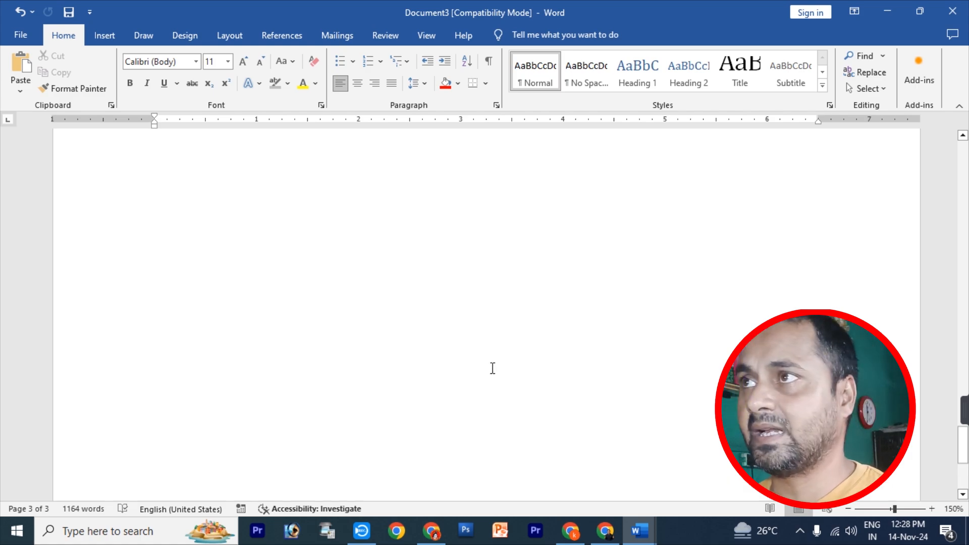
pyautogui.scroll(15, 485, 307)
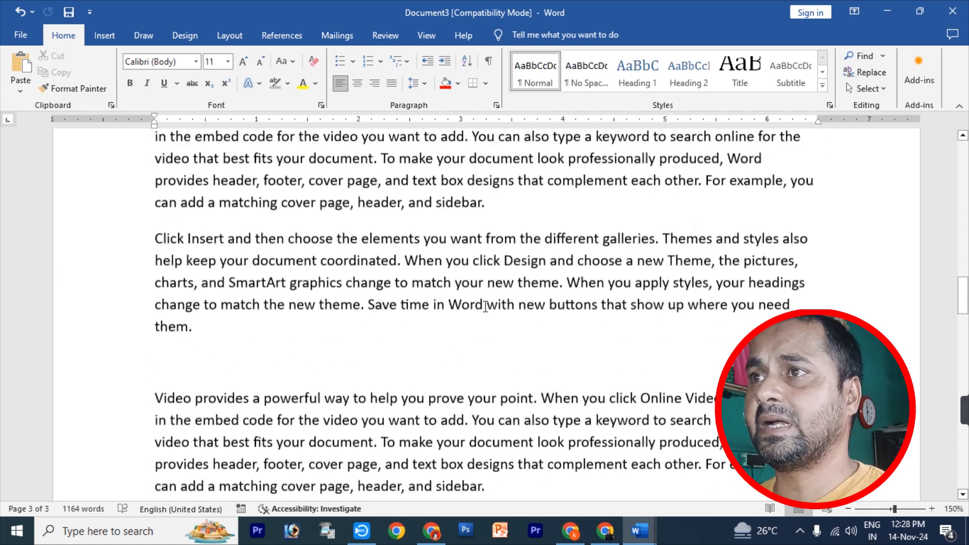
# - Examine the header and footer page number on all three pages in the print preview, then return to the document
pyautogui.click(22, 34)
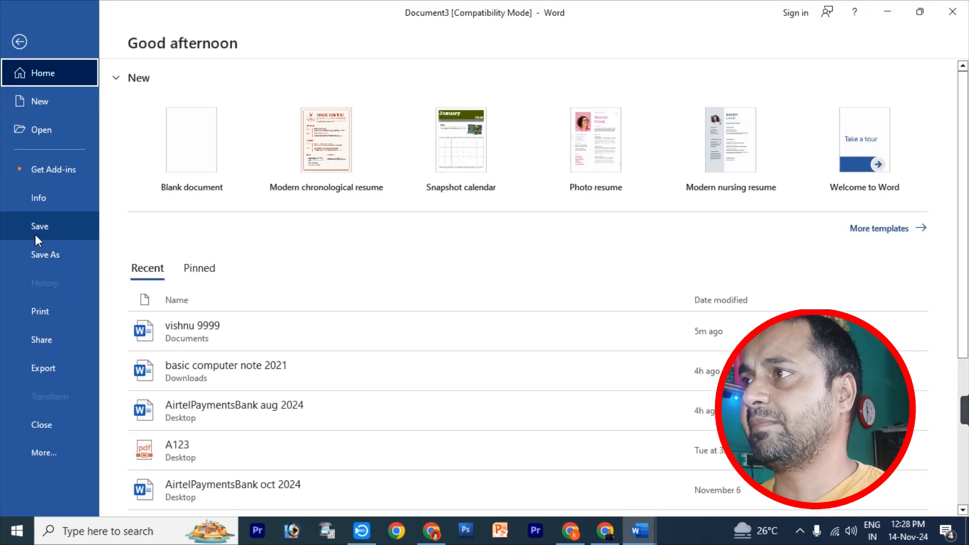
pyautogui.click(54, 313)
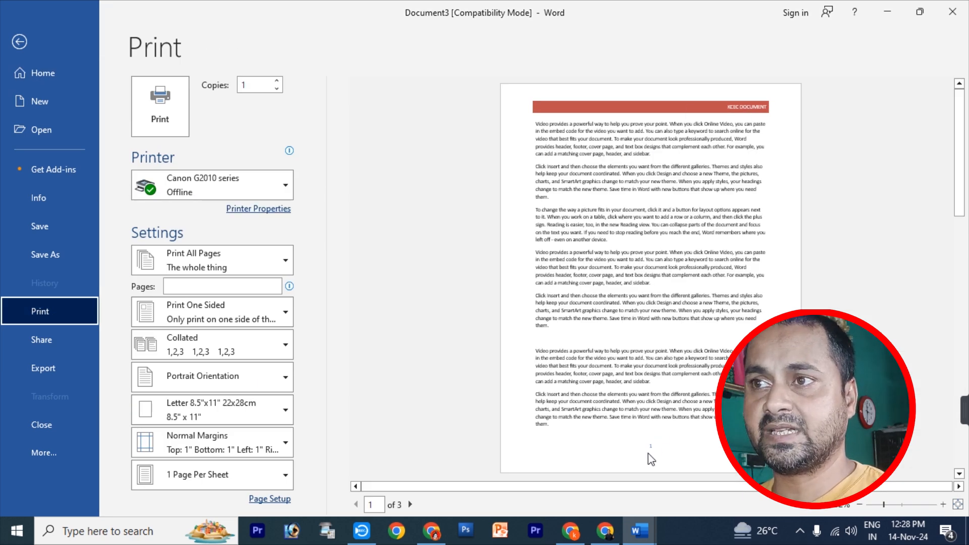
pyautogui.click(410, 504)
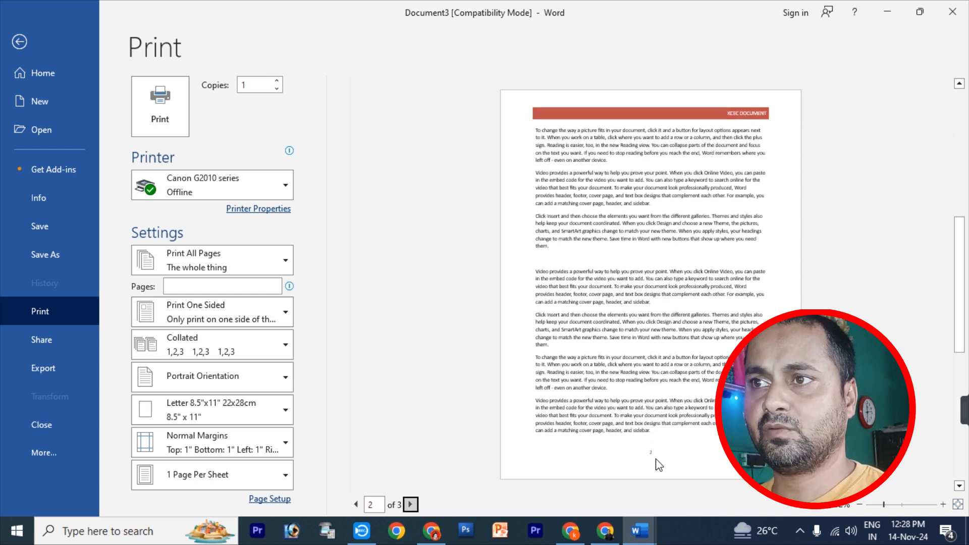
pyautogui.click(411, 504)
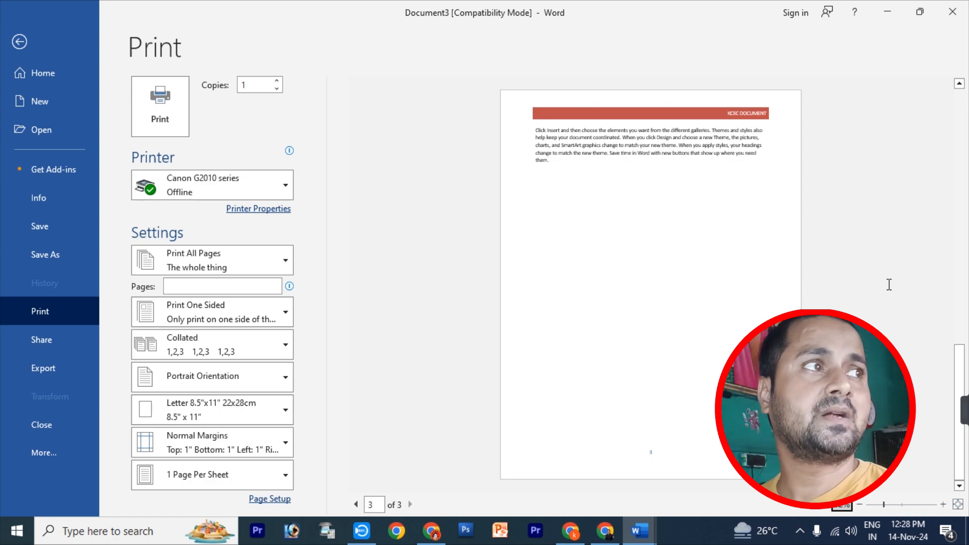
pyautogui.press('Escape')
pyautogui.scroll(-1, 858, 297)
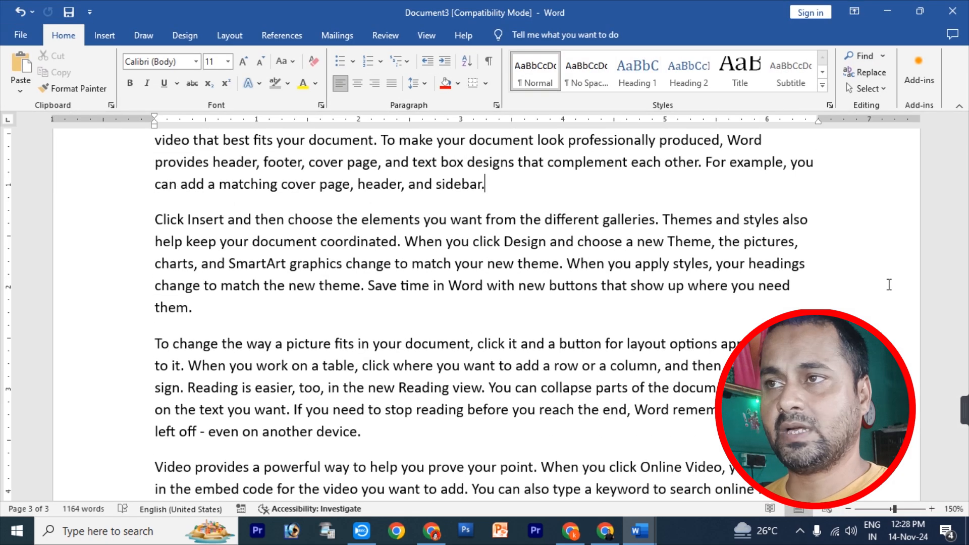
pyautogui.scroll(-4, 860, 303)
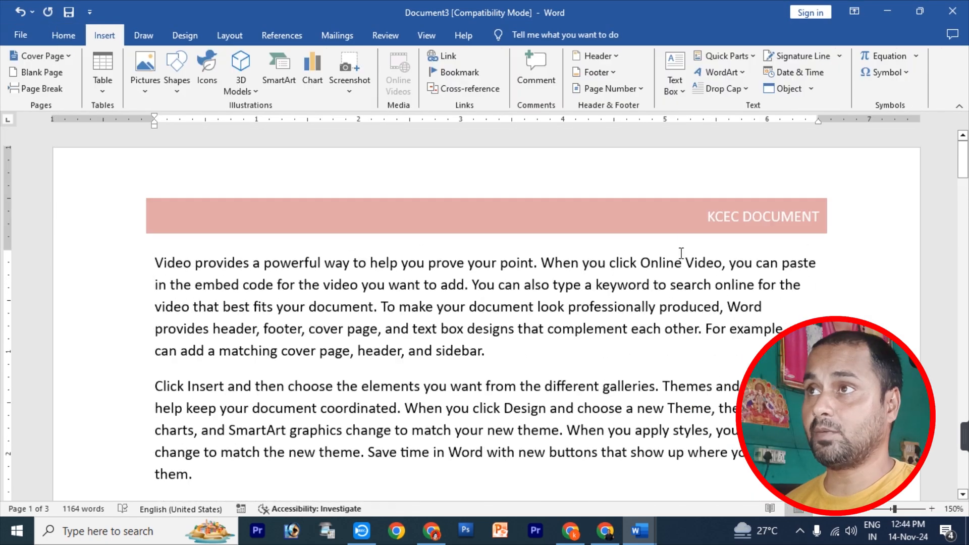
# - Insert the Plain Number 1 page number at the top of the pages and close header editing
pyautogui.click(592, 86)
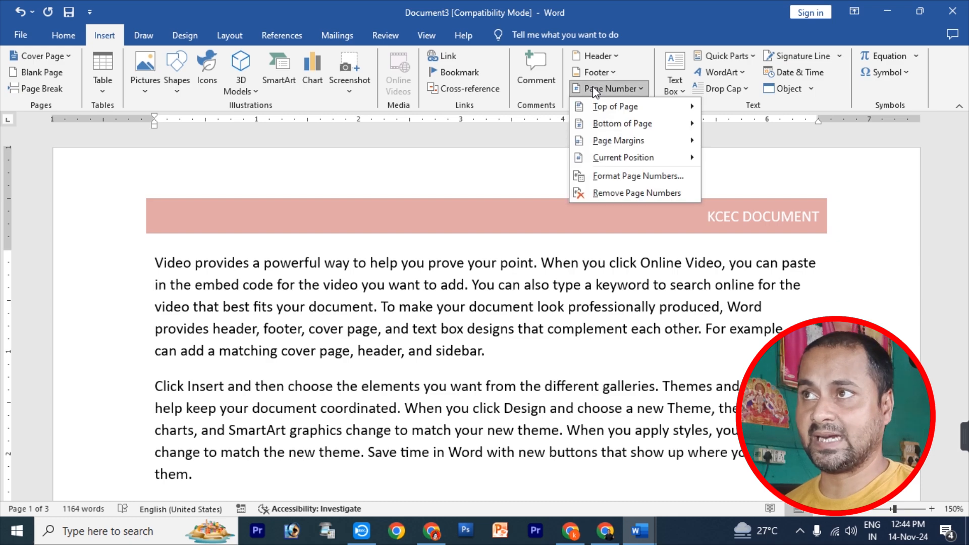
pyautogui.scroll(-3, 678, 232)
pyautogui.click(678, 232)
pyautogui.scroll(-10, 524, 288)
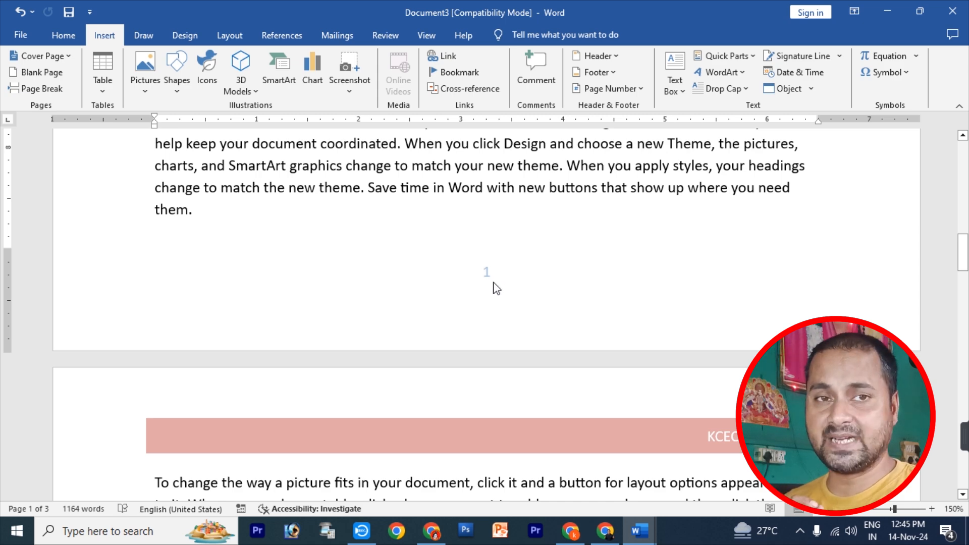
pyautogui.click(608, 88)
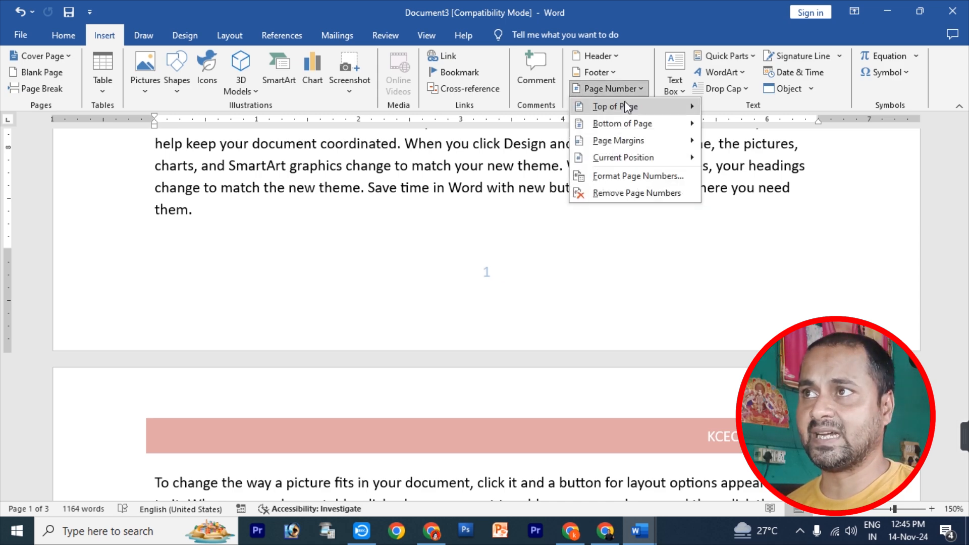
pyautogui.moveTo(626, 107)
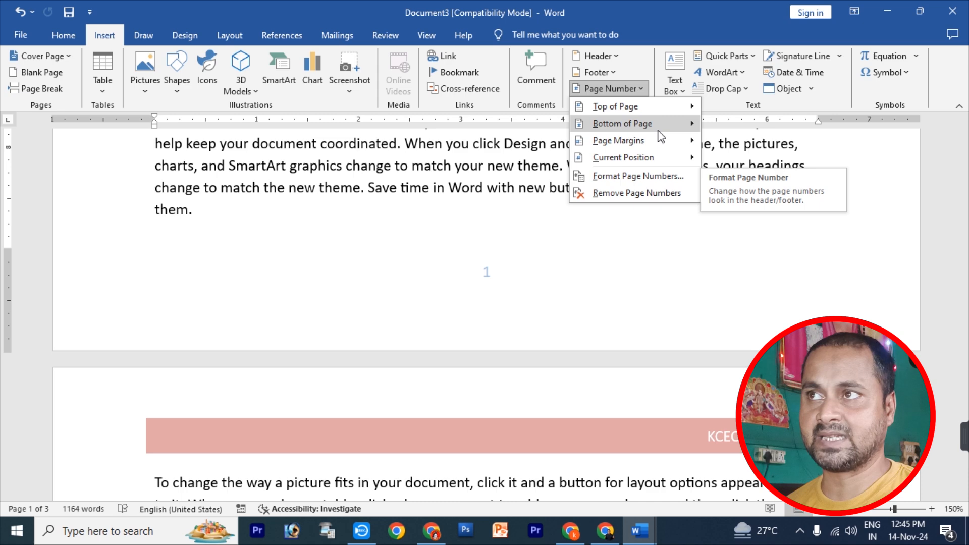
pyautogui.moveTo(654, 115)
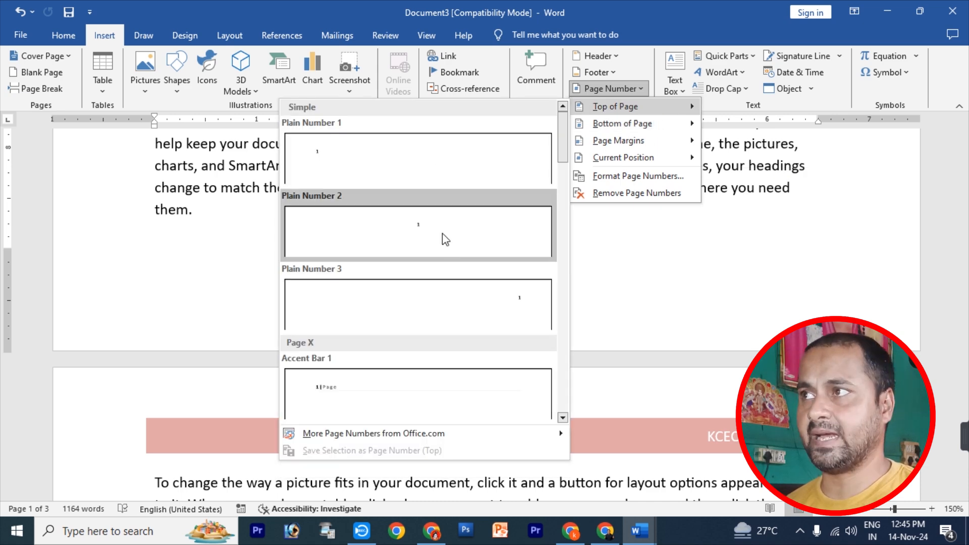
pyautogui.click(363, 162)
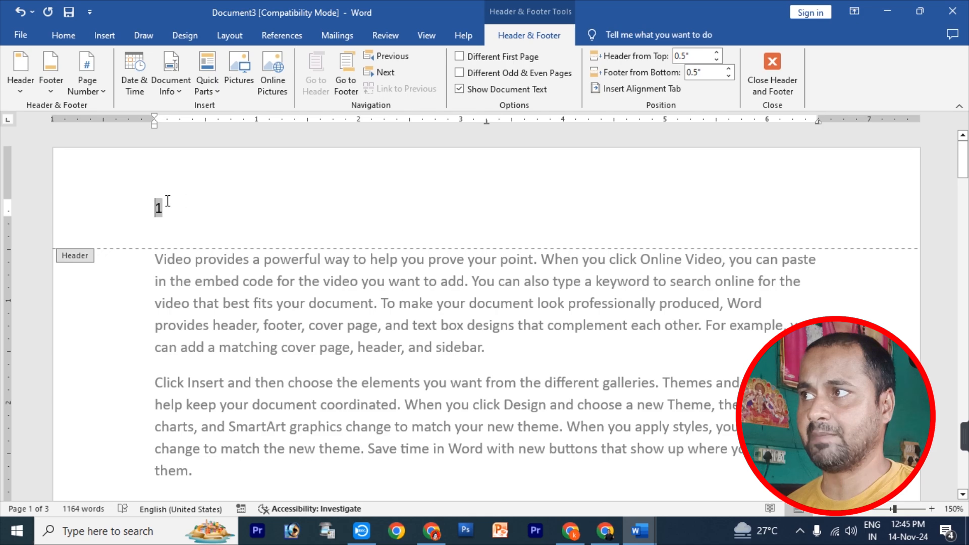
pyautogui.click(775, 75)
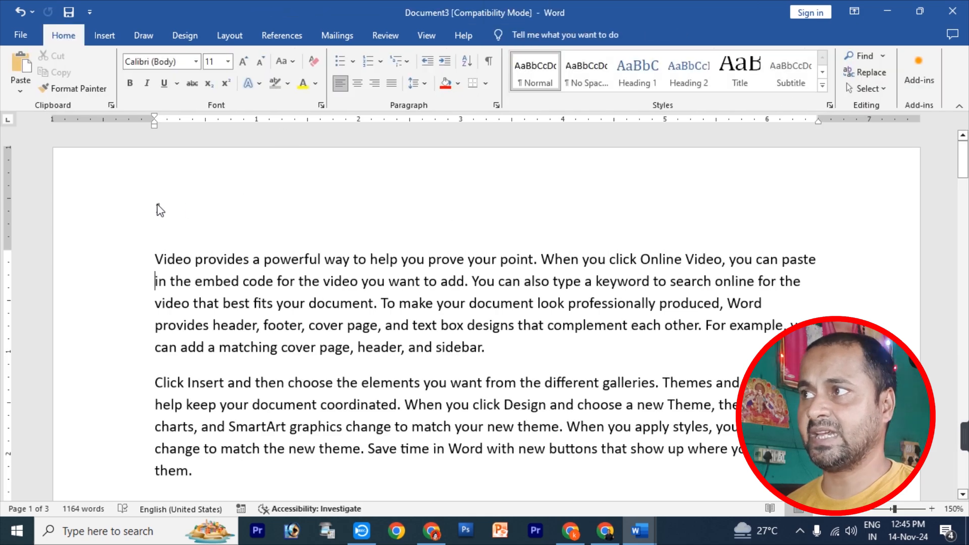
# - Examine the page numbers at the top and bottom of each page through page 3
pyautogui.scroll(-15, 256, 218)
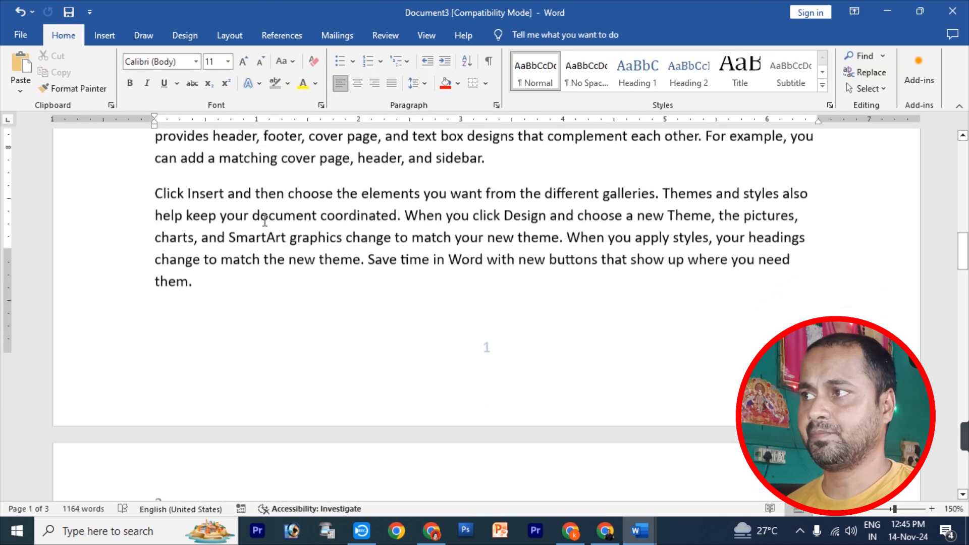
pyautogui.scroll(-20, 256, 218)
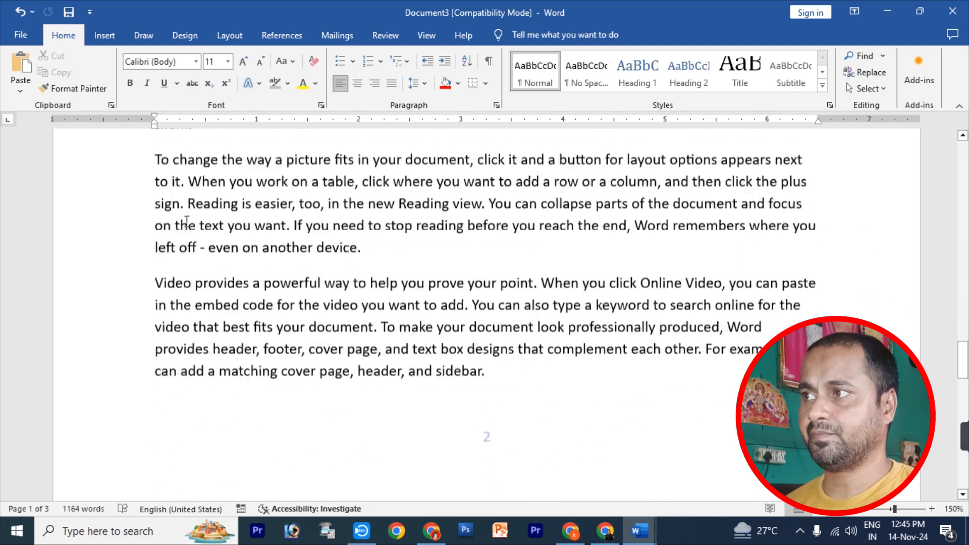
pyautogui.scroll(-3, 187, 221)
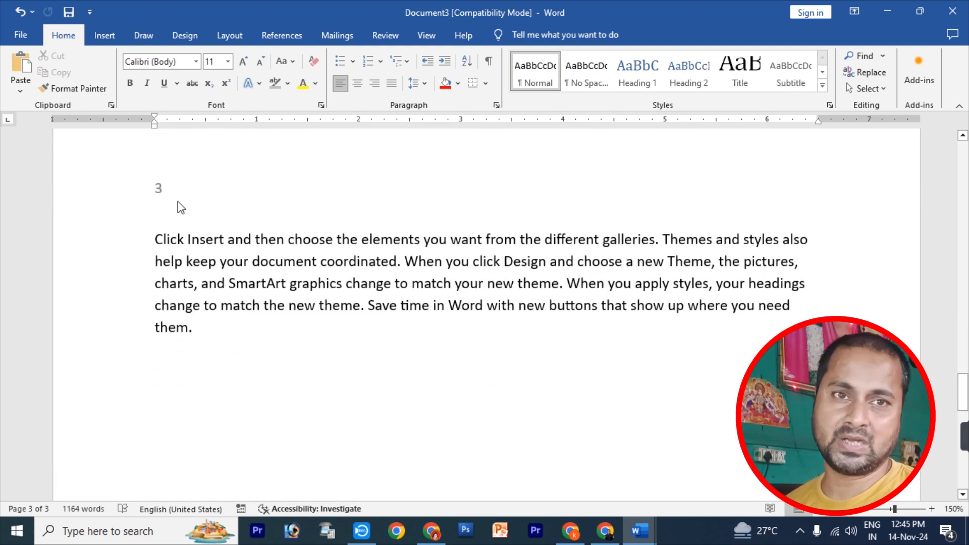
# - Insert a Simple Text Box on page 1, resized to about 1.04" high by 1.63" wide, at the first paragraph's right edge
pyautogui.click(111, 36)
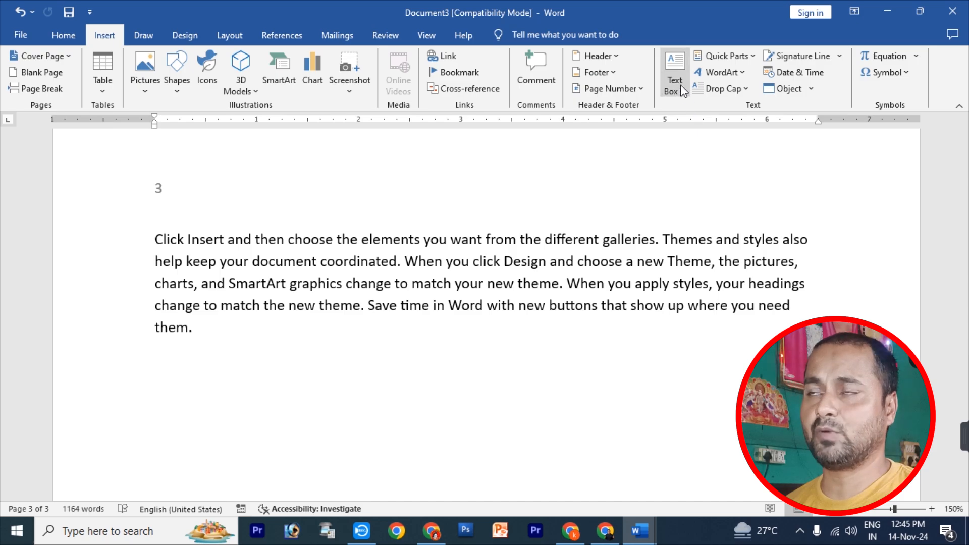
pyautogui.scroll(4, 630, 257)
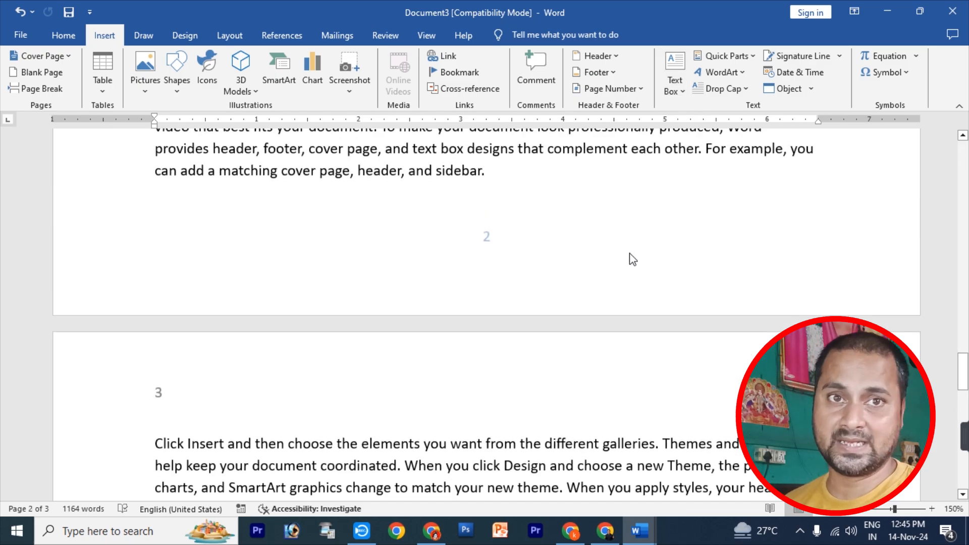
pyautogui.scroll(15, 632, 259)
pyautogui.scroll(10, 631, 252)
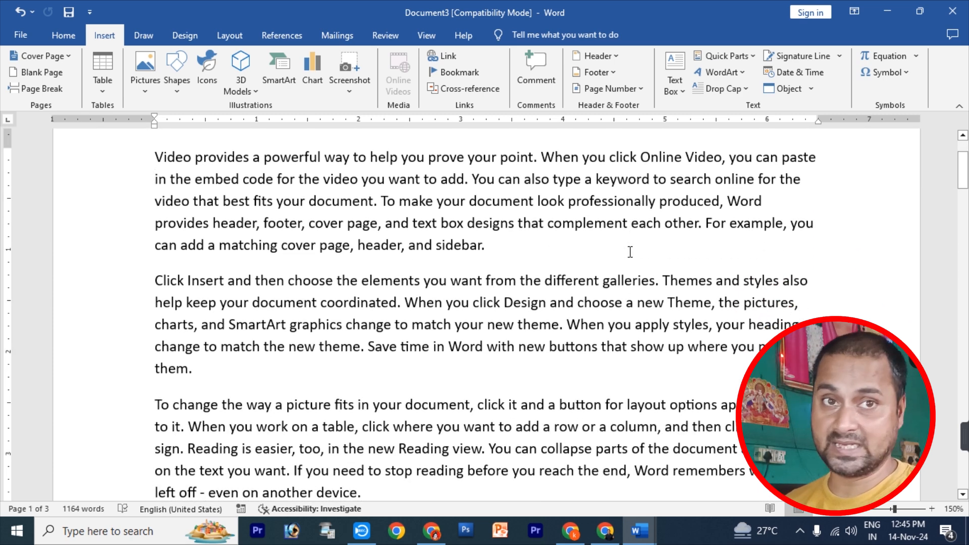
pyautogui.click(671, 73)
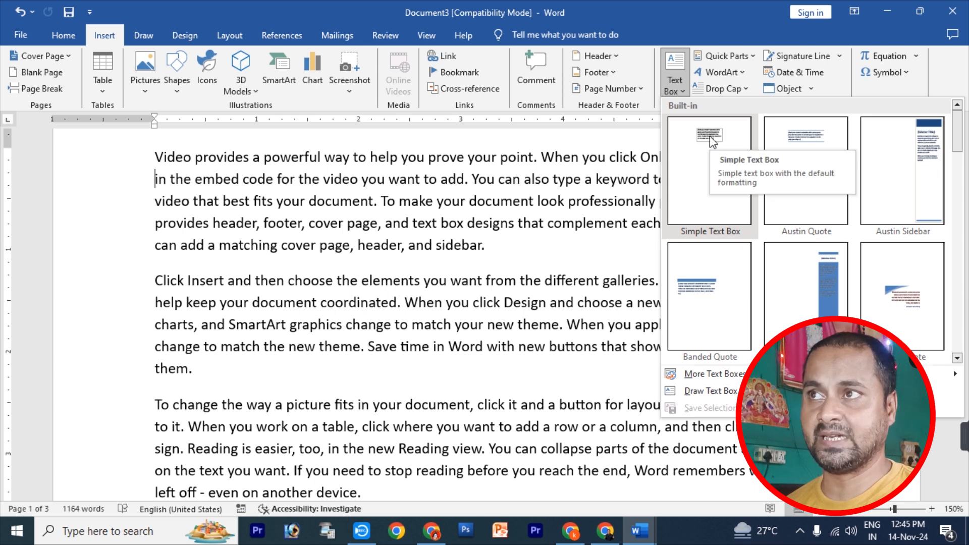
pyautogui.click(710, 143)
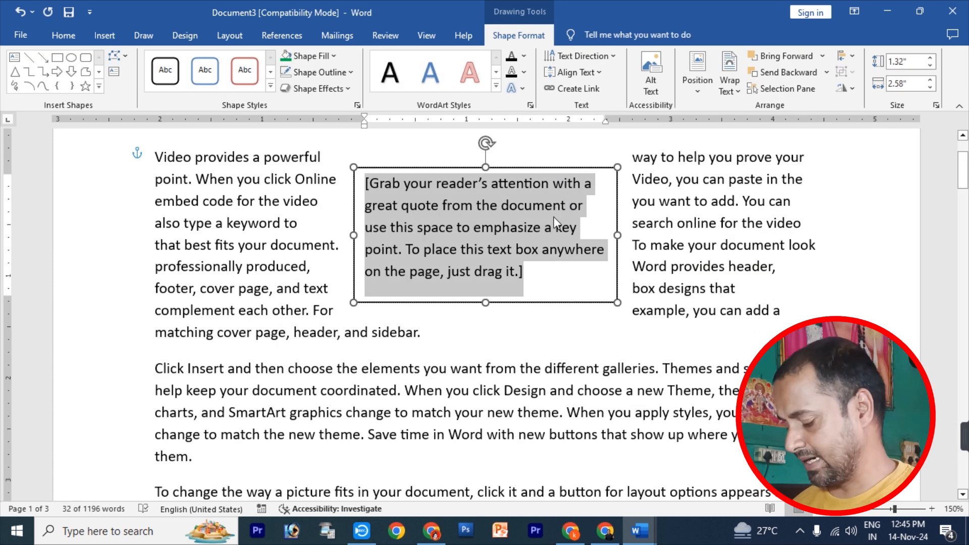
pyautogui.moveTo(556, 168); pyautogui.dragTo(808, 156)
pyautogui.moveTo(553, 287); pyautogui.dragTo(650, 258)
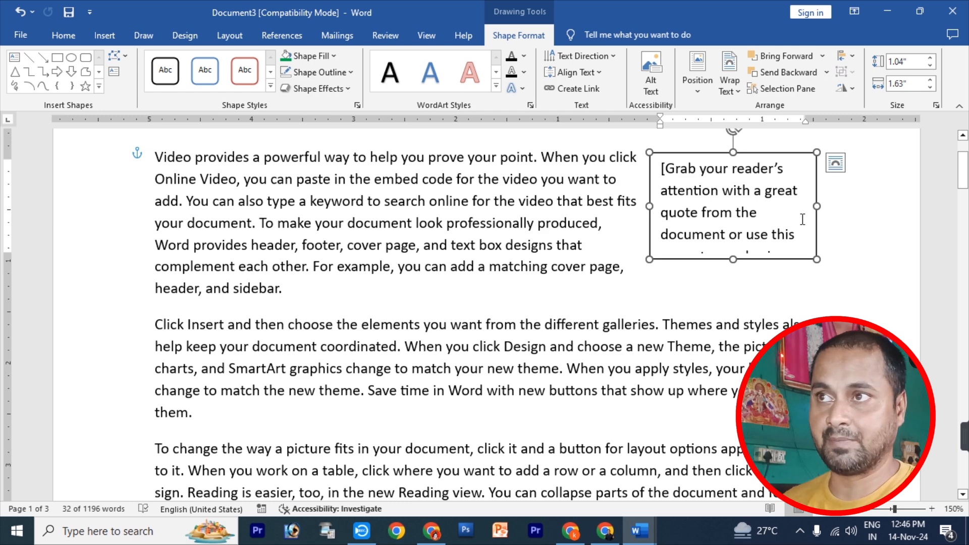
# - Replace the text box's placeholder with the sample text "Gdg gdf gdgdgg dg gdgdg dgdgdfg" and deselect the box
pyautogui.click(747, 220)
pyautogui.write('Gdg  gdf gd')
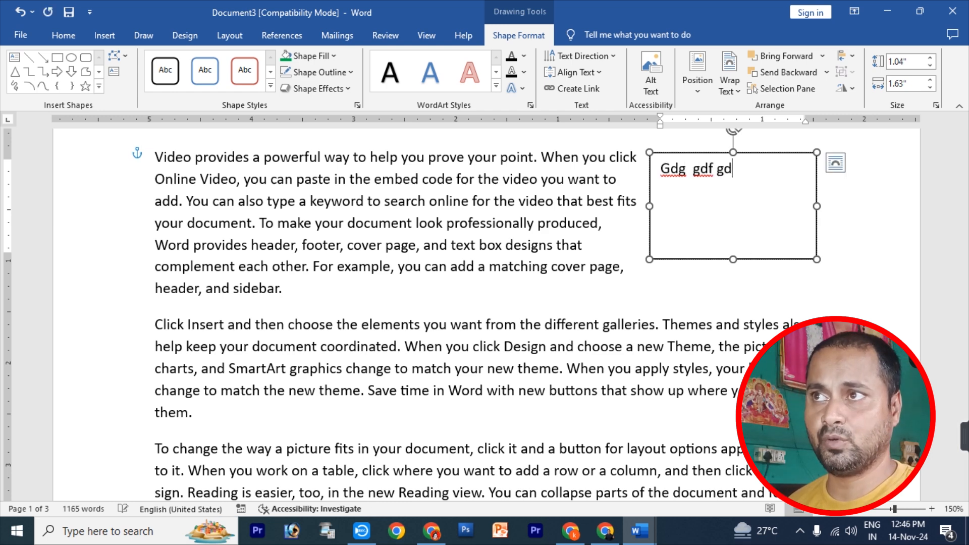
pyautogui.write('gdgg dg gdgdg dgdgdfg')
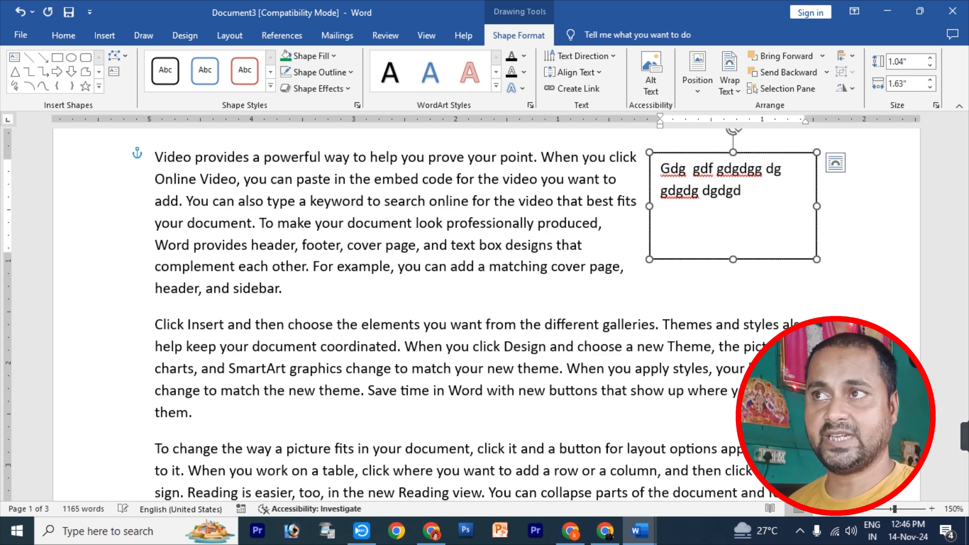
pyautogui.click(754, 276)
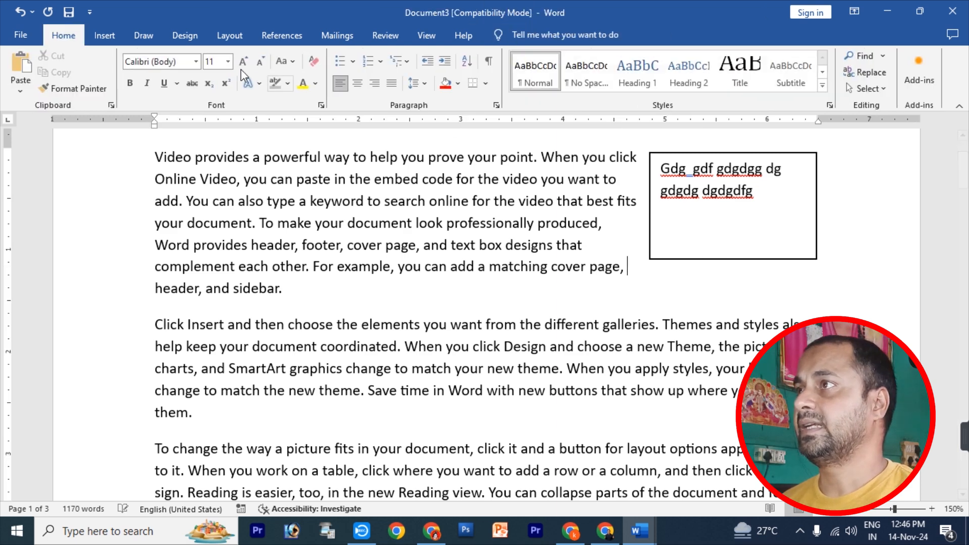
# - Look over the available Quick Parts options without inserting any
pyautogui.click(105, 43)
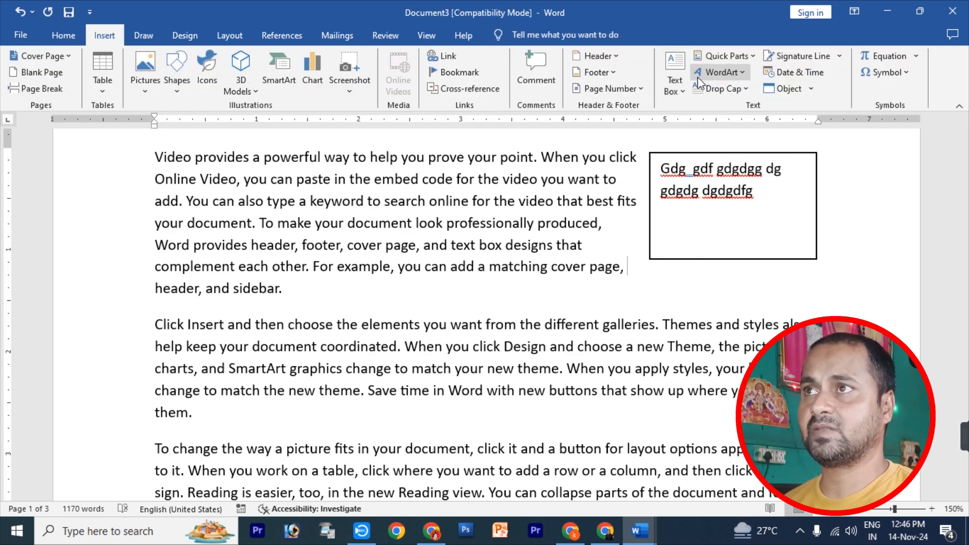
pyautogui.click(729, 58)
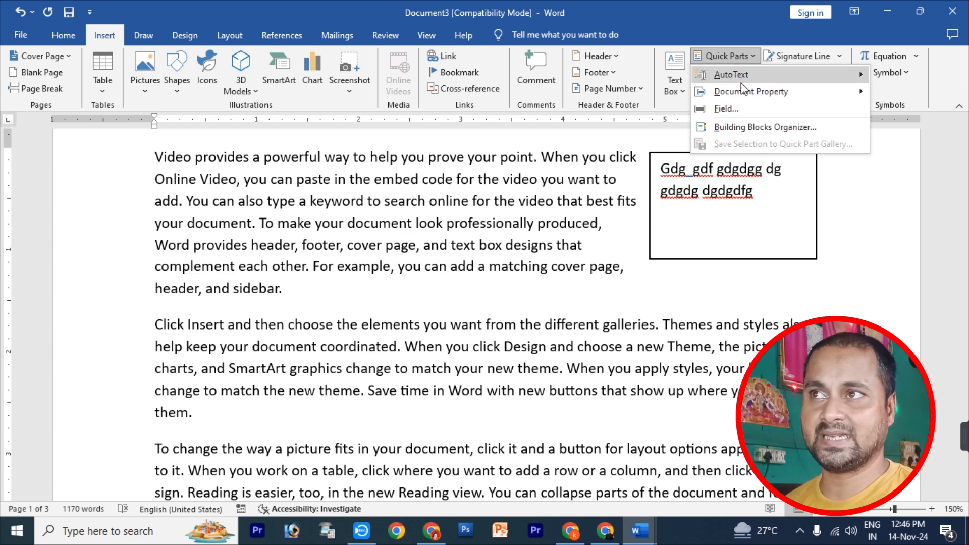
pyautogui.click(842, 202)
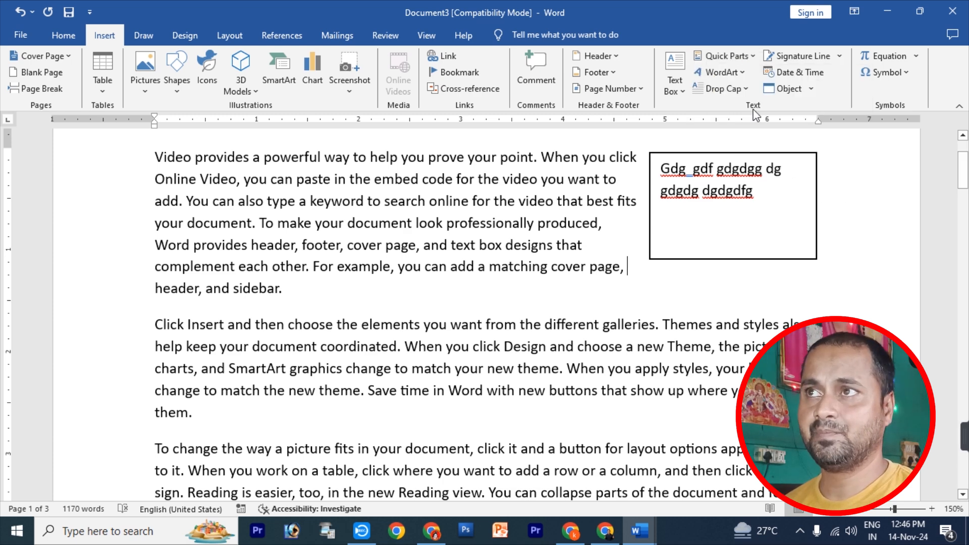
# - Insert WordArt reading "Krishna Computer" in the black style with aqua hard shadow and place it between the first two paragraphs
pyautogui.click(722, 72)
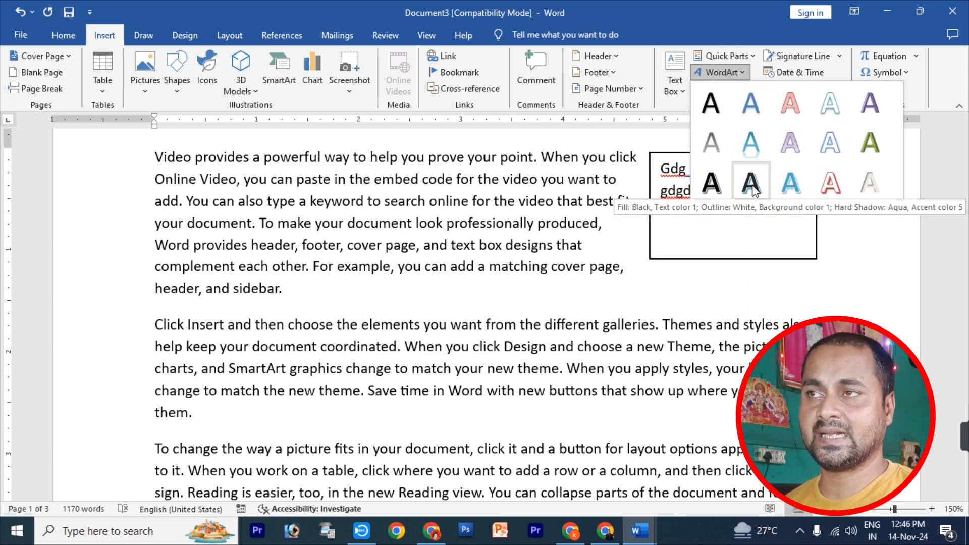
pyautogui.click(751, 186)
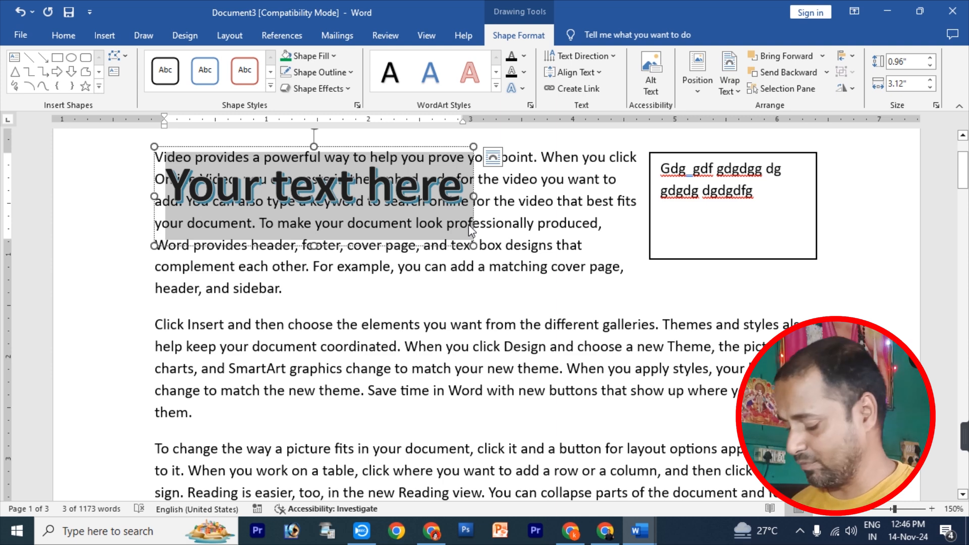
pyautogui.write('krishna co')
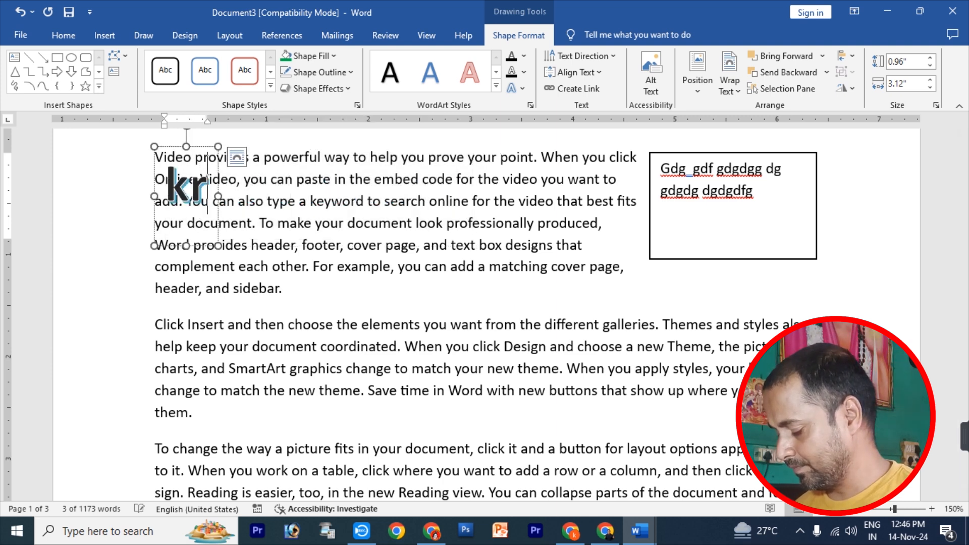
pyautogui.write('mputer')
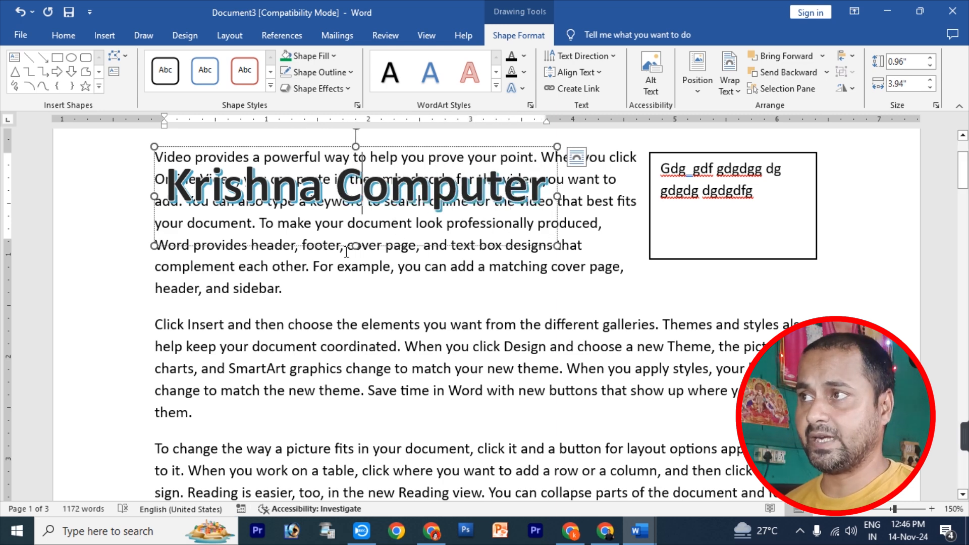
pyautogui.moveTo(337, 253); pyautogui.dragTo(457, 358)
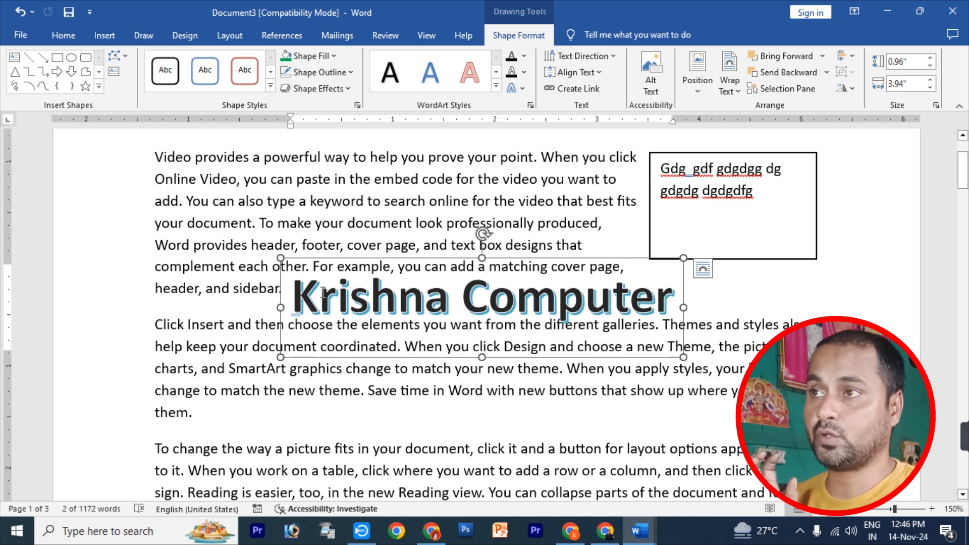
pyautogui.click(706, 298)
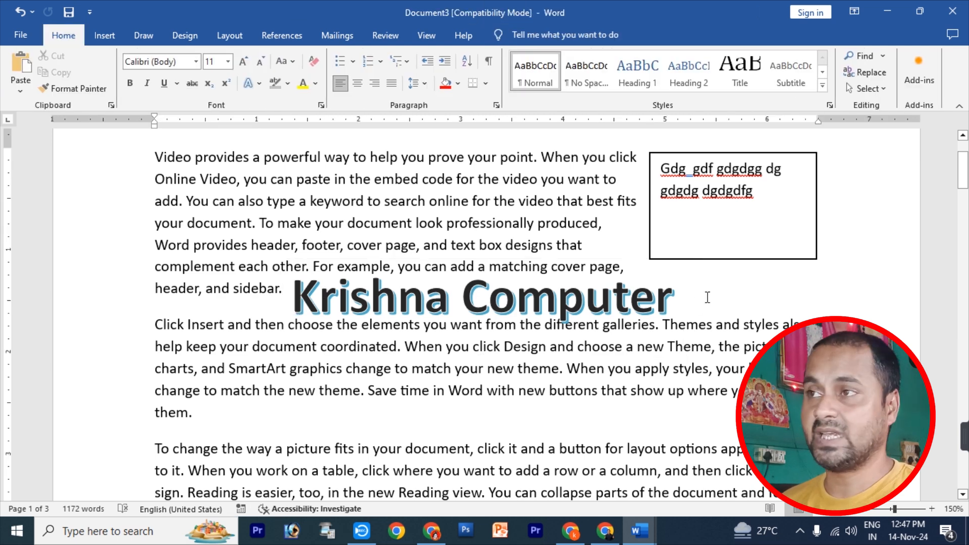
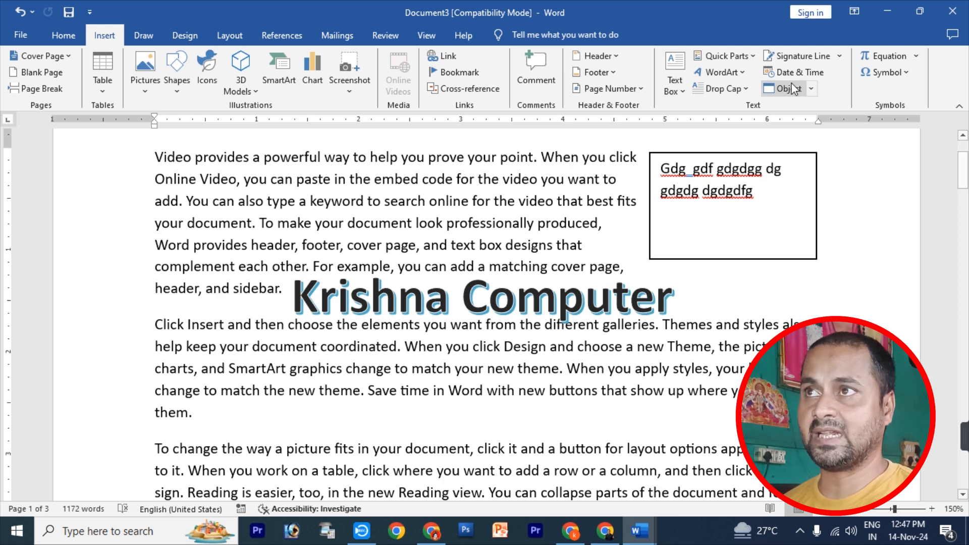
# - Insert the current date and time at the end of the second paragraph in the "14-Nov-24 12:47:24 PM" format
pyautogui.click(780, 72)
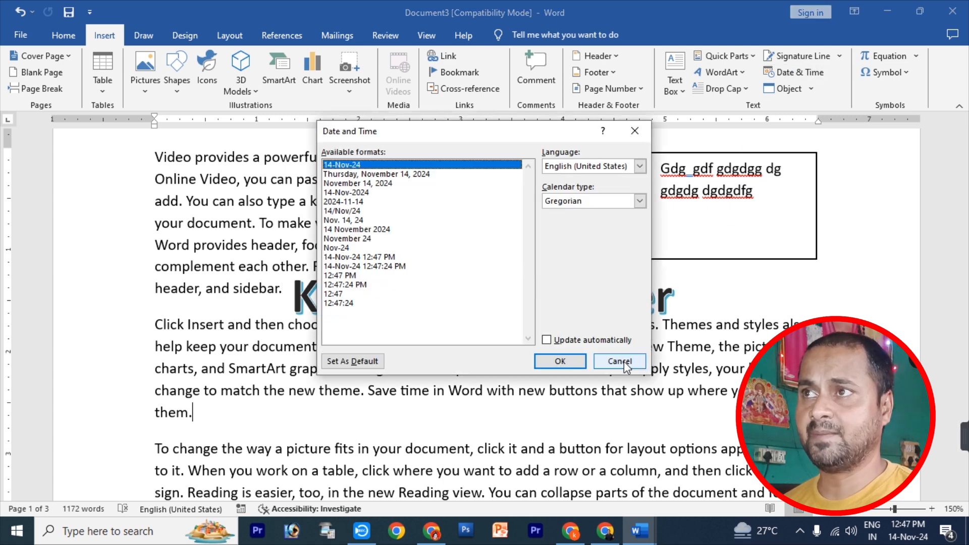
pyautogui.click(361, 239)
pyautogui.click(360, 257)
pyautogui.click(358, 275)
pyautogui.click(353, 285)
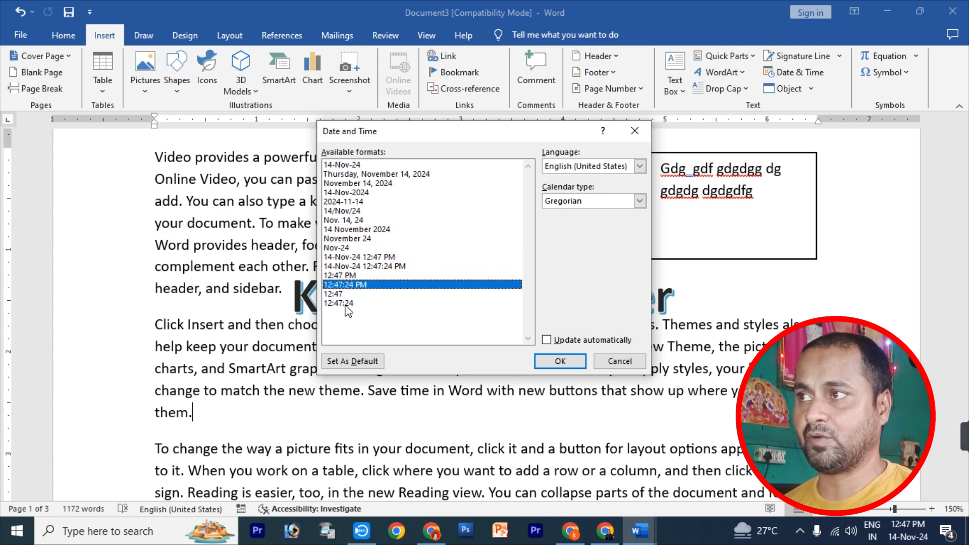
pyautogui.click(347, 304)
pyautogui.click(382, 267)
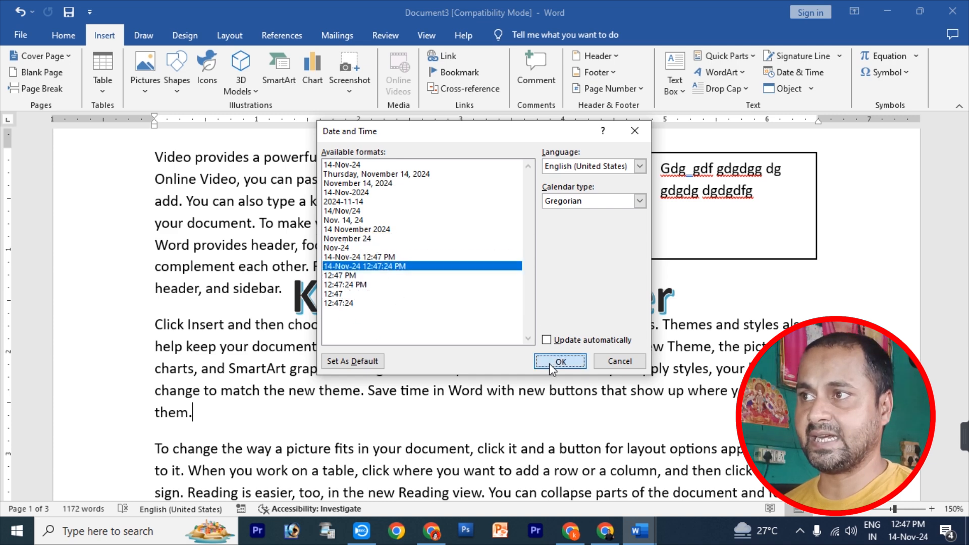
pyautogui.click(560, 360)
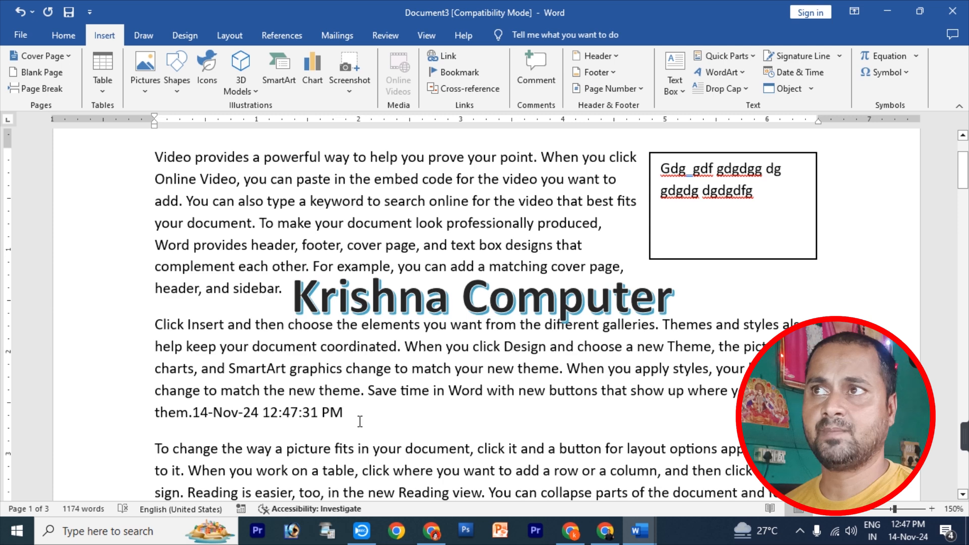
# - Embed the existing file DM 6.0.rtf as an object after the inserted date and time, and delete the object again
pyautogui.click(810, 90)
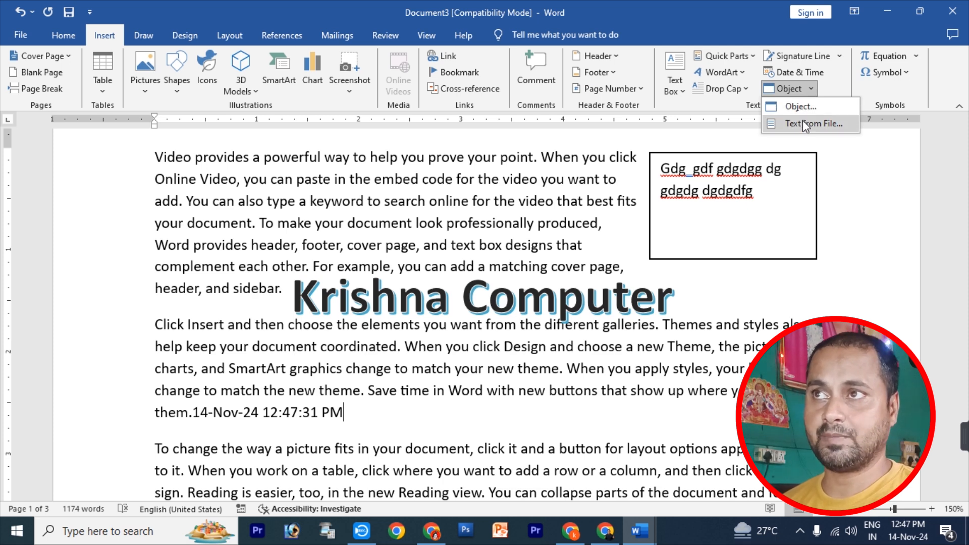
pyautogui.click(801, 107)
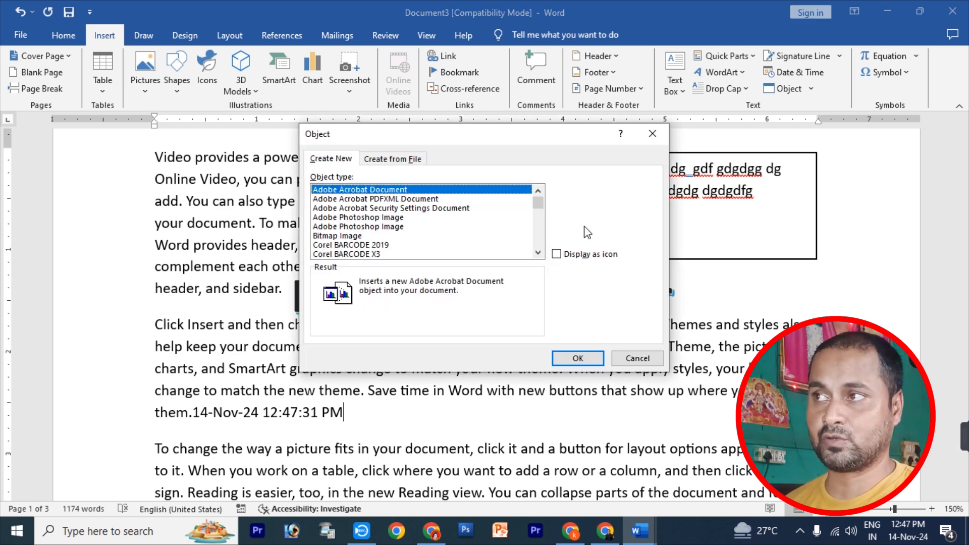
pyautogui.click(414, 160)
pyautogui.click(576, 190)
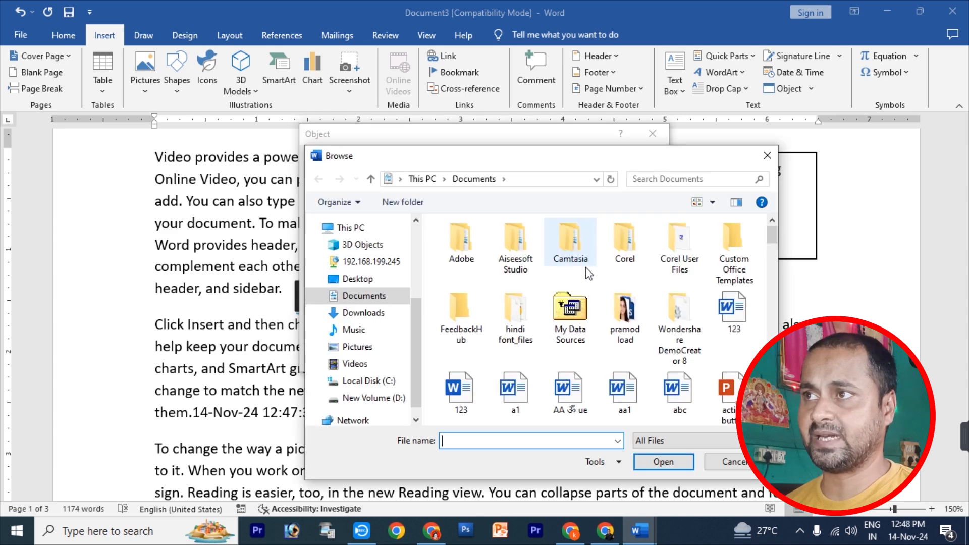
pyautogui.moveTo(772, 235); pyautogui.dragTo(771, 278)
pyautogui.click(567, 274)
pyautogui.click(662, 462)
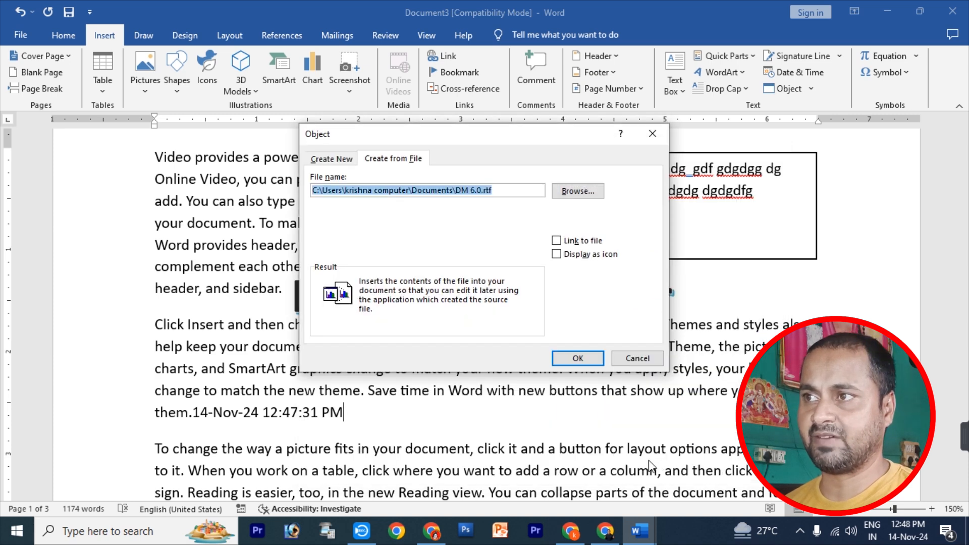
pyautogui.click(578, 360)
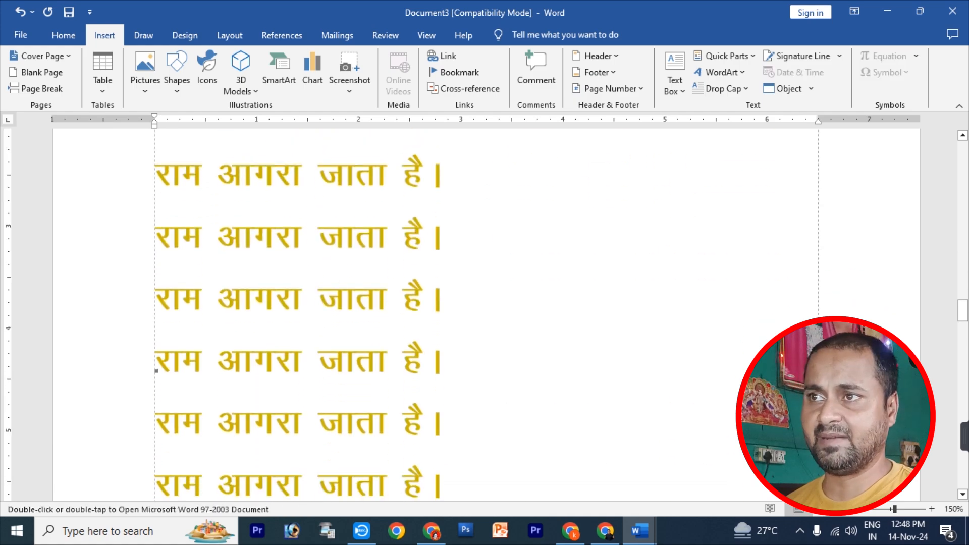
pyautogui.press('Delete')
pyautogui.scroll(4, 596, 366)
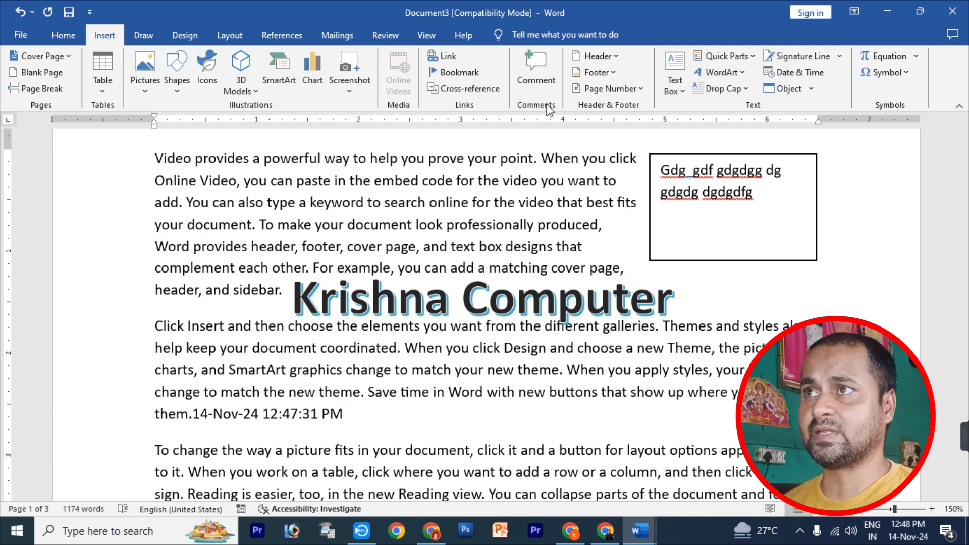
# - Insert the text of the Word file with the four multiple-choice state questions after the date and time
pyautogui.click(780, 89)
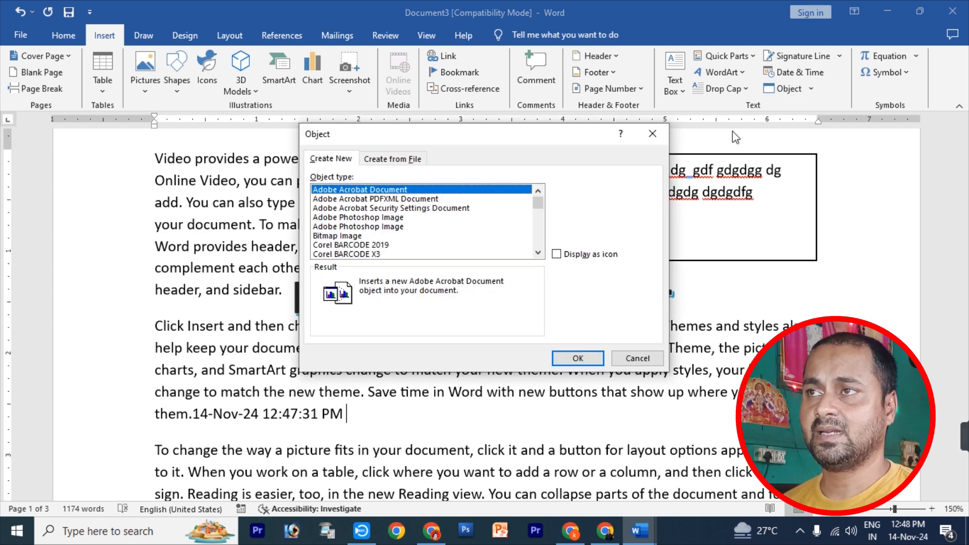
pyautogui.click(655, 133)
pyautogui.click(810, 88)
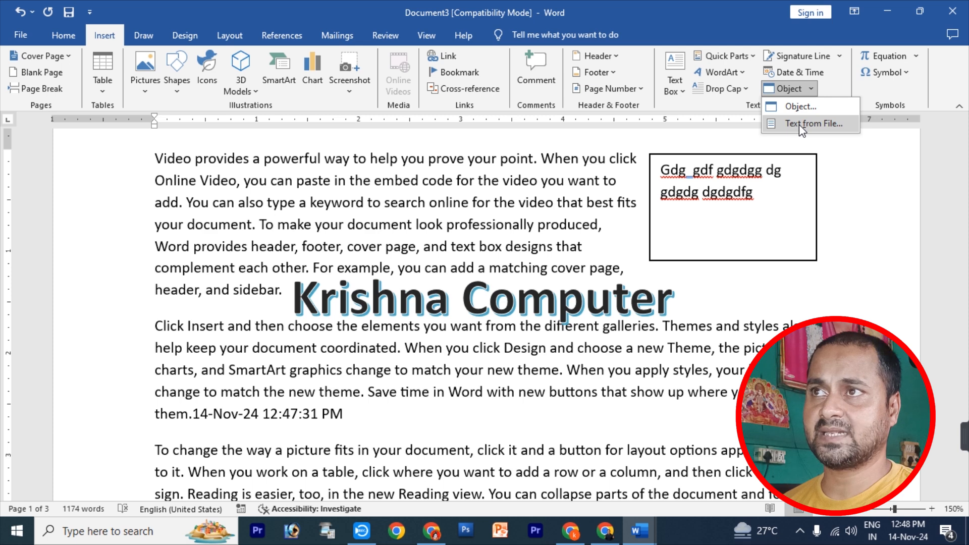
pyautogui.click(798, 124)
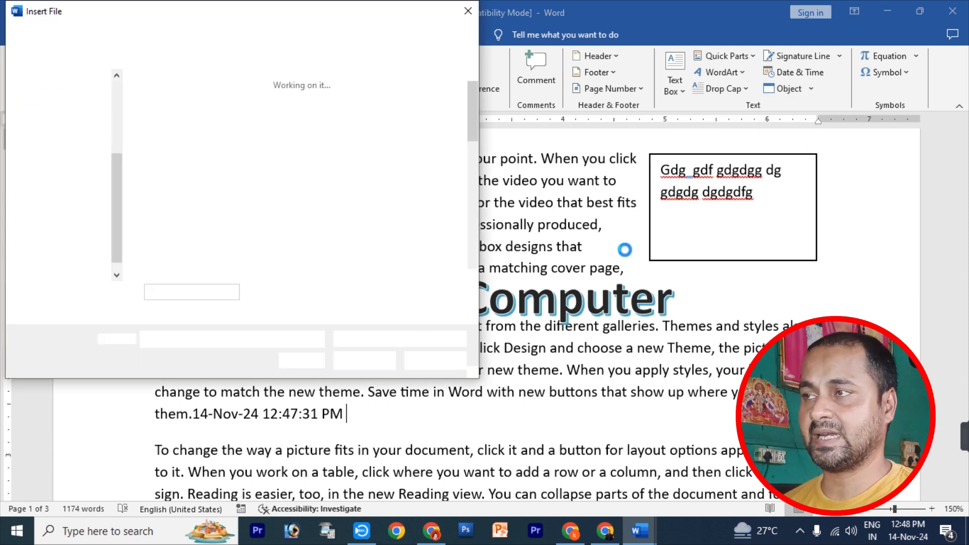
pyautogui.moveTo(473, 98); pyautogui.dragTo(477, 184)
pyautogui.click(325, 190)
pyautogui.click(359, 360)
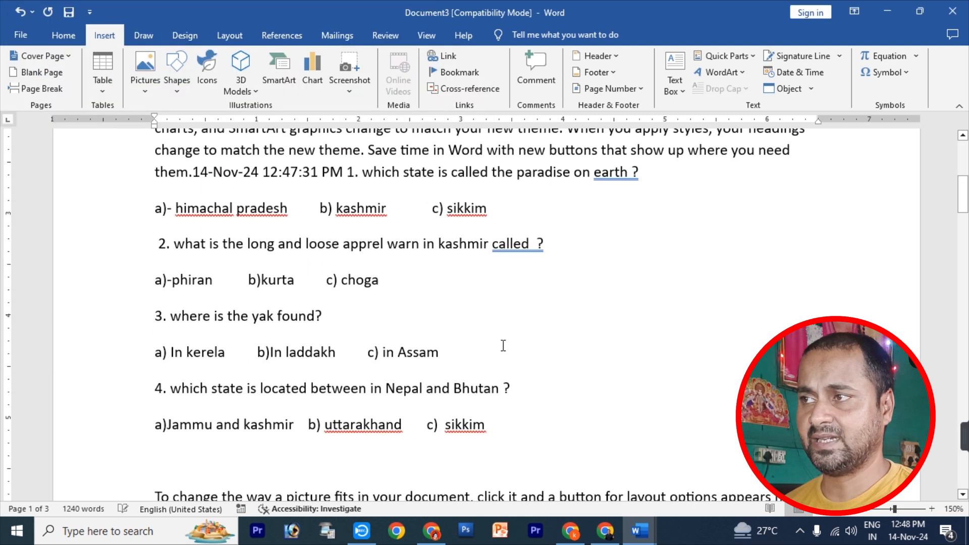
pyautogui.click(321, 257)
pyautogui.moveTo(195, 225); pyautogui.dragTo(507, 448)
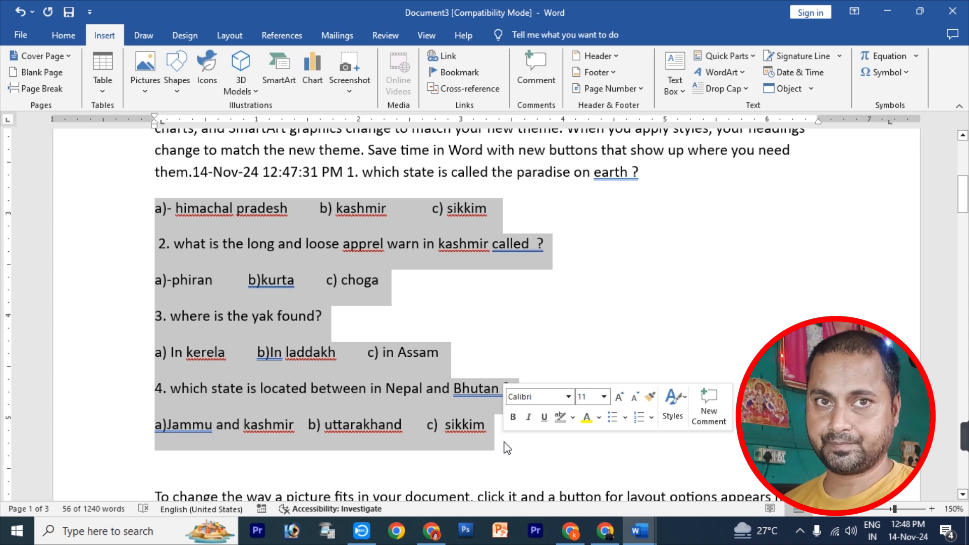
pyautogui.click(787, 89)
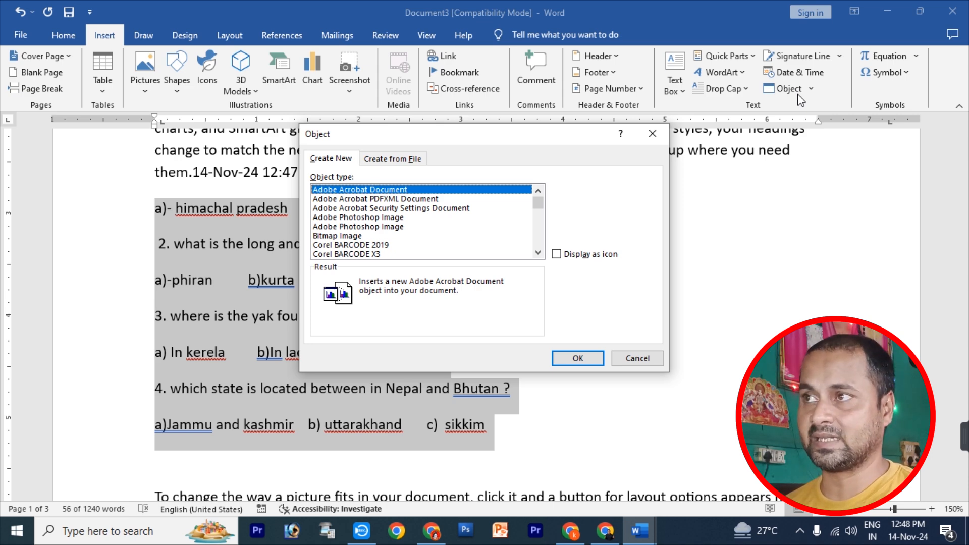
pyautogui.click(650, 359)
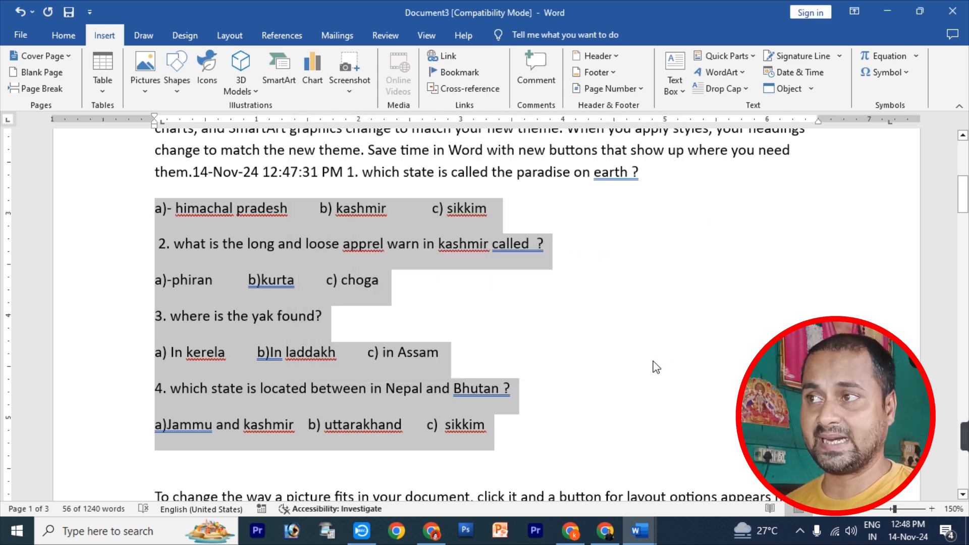
# - Add two blank lines after the answer options of question 4
pyautogui.click(534, 435)
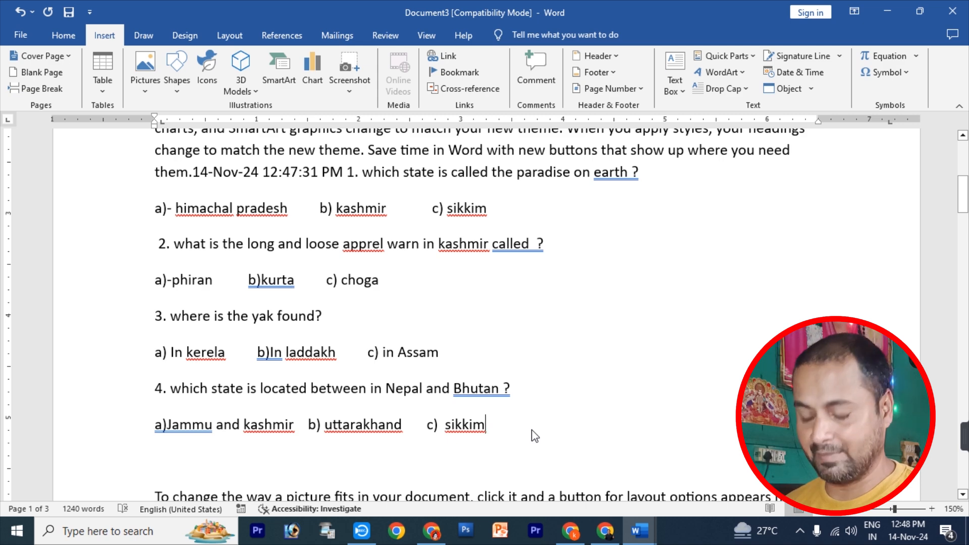
pyautogui.press('Return')
pyautogui.press('Return')
# - Insert the text of the bank statement PDF below the questions, look it over, and undo the insertion
pyautogui.click(787, 90)
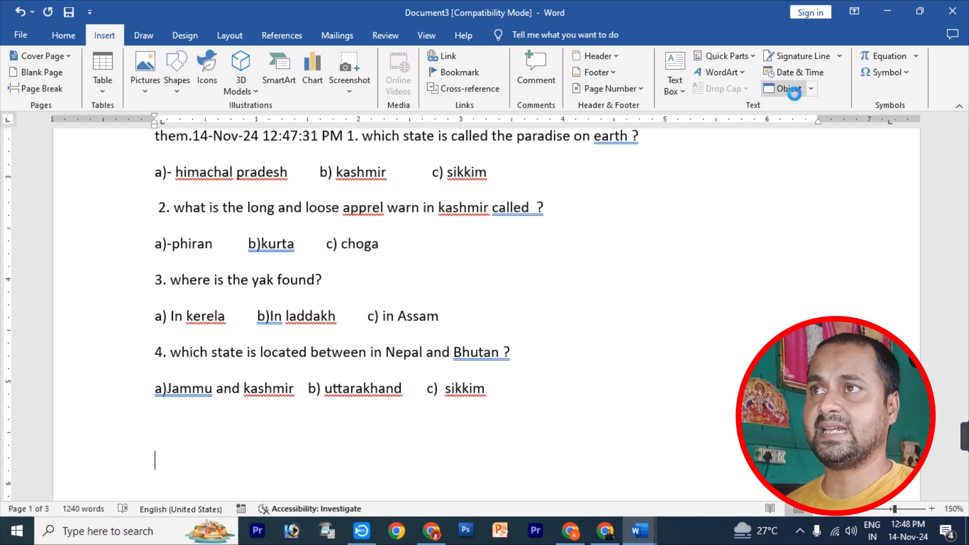
pyautogui.click(665, 140)
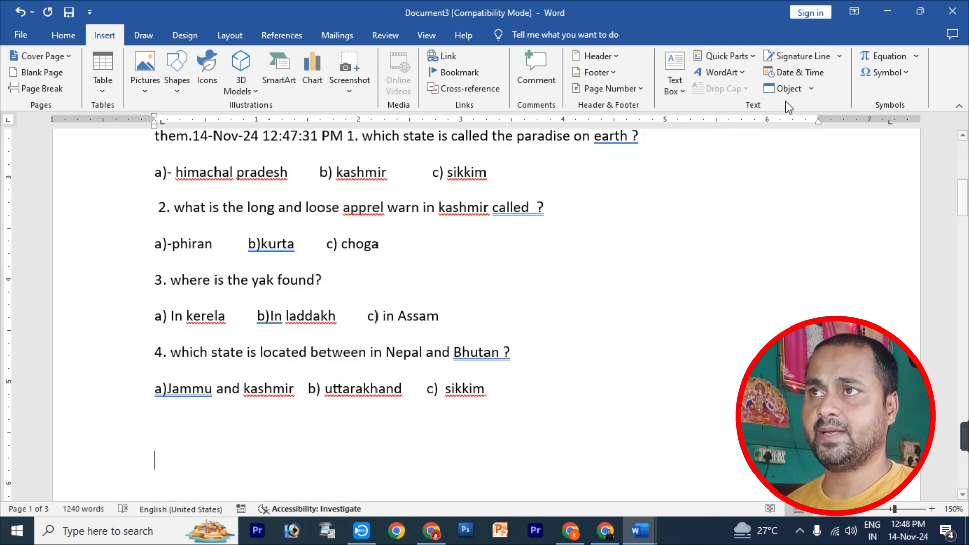
pyautogui.click(811, 89)
pyautogui.click(805, 126)
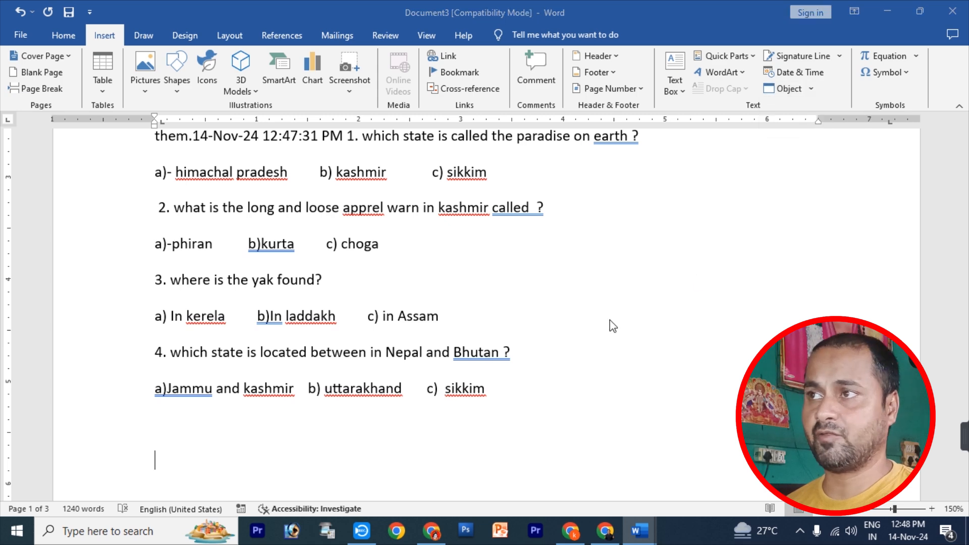
pyautogui.moveTo(473, 94); pyautogui.dragTo(475, 216)
pyautogui.click(427, 186)
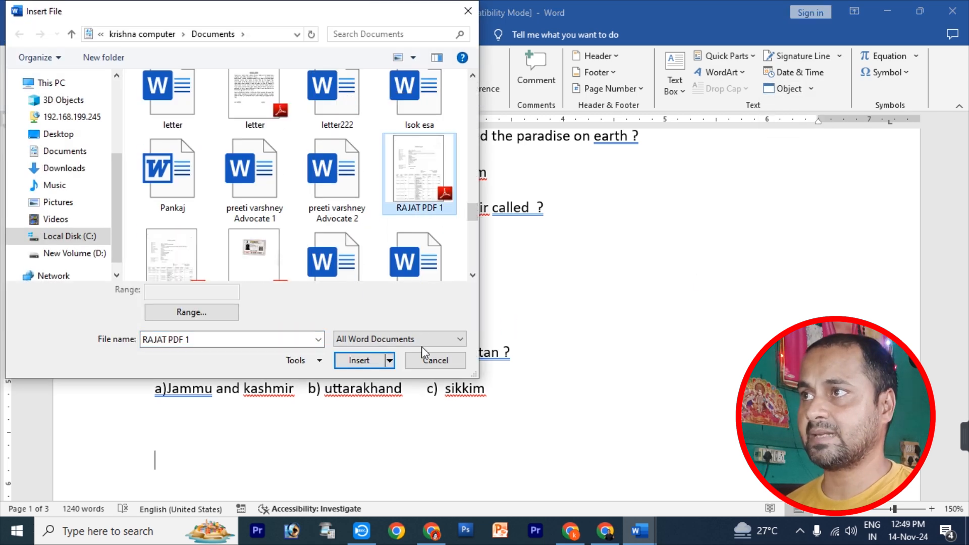
pyautogui.click(359, 360)
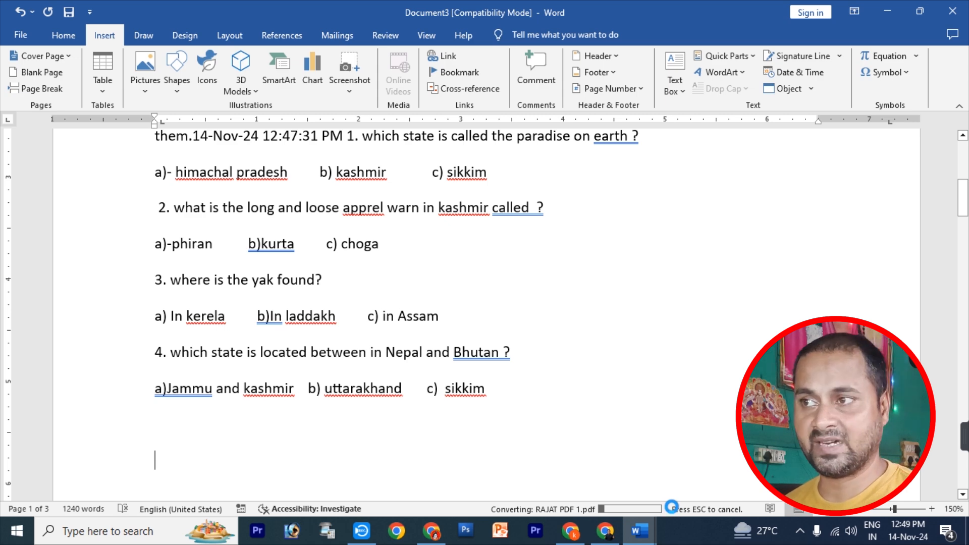
pyautogui.scroll(5, 499, 313)
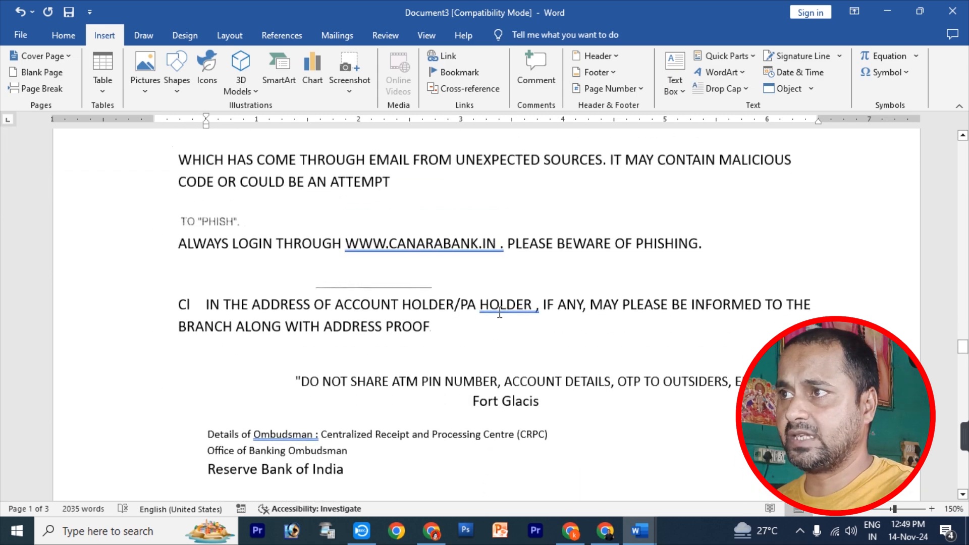
pyautogui.scroll(10, 499, 313)
pyautogui.scroll(10, 500, 310)
pyautogui.scroll(10, 499, 310)
pyautogui.scroll(10, 497, 309)
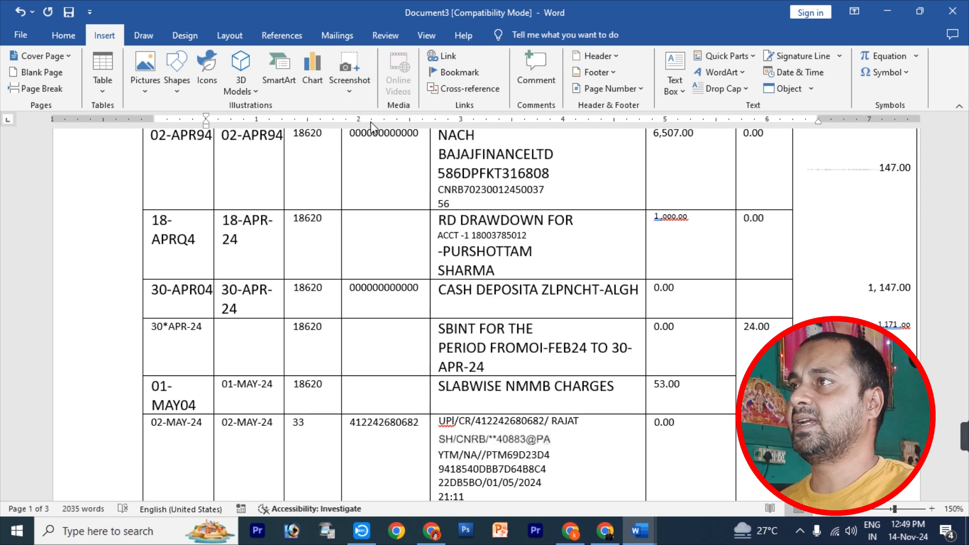
pyautogui.hotkey('ctrl', 'z')
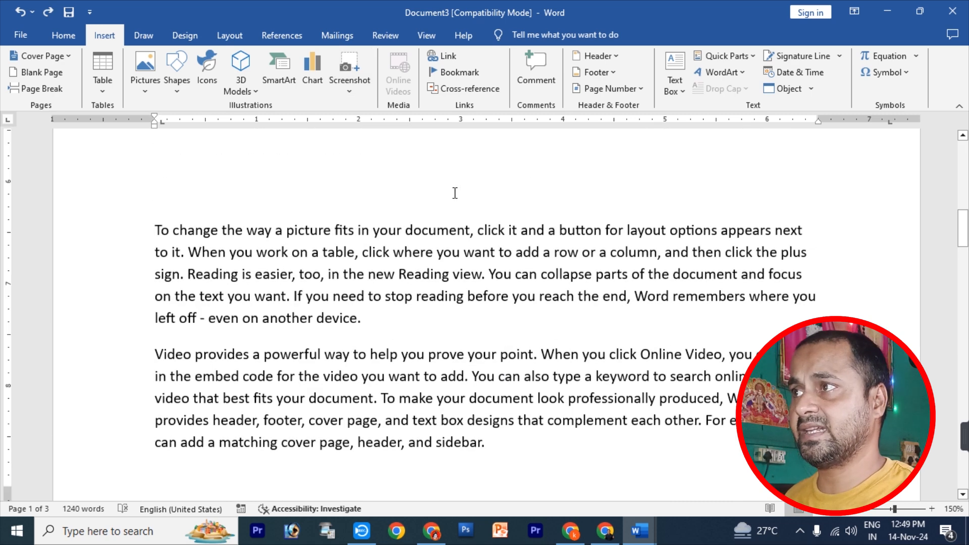
# - Insert an empty equation on the blank line below the questions and add a line reading "Area=" after the last paragraph on page 1
pyautogui.click(900, 60)
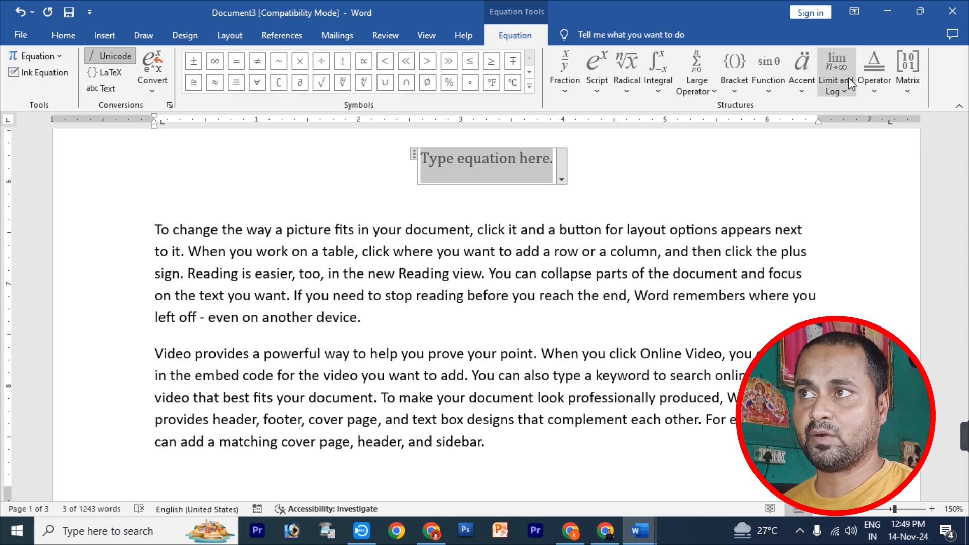
pyautogui.click(204, 492)
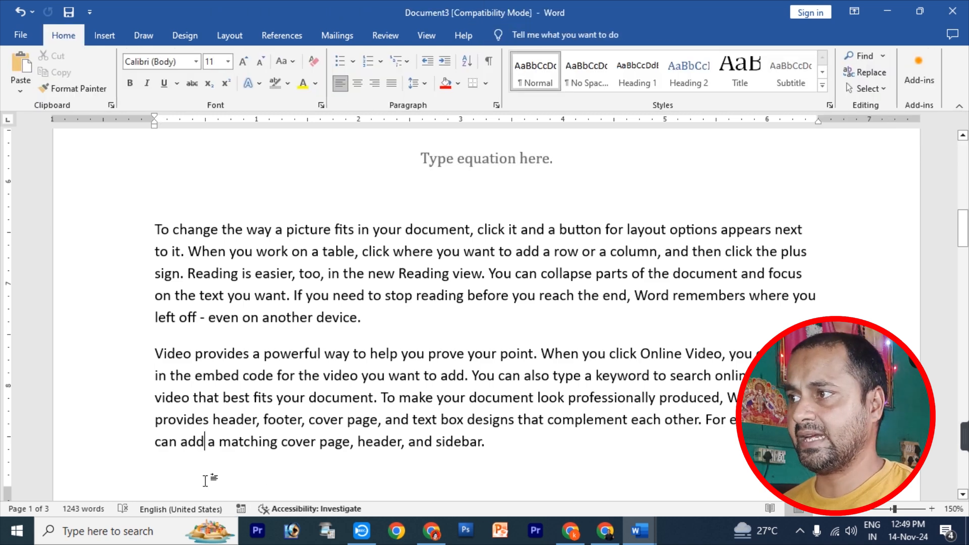
pyautogui.scroll(-1, 197, 444)
pyautogui.click(162, 435)
pyautogui.press('Return')
pyautogui.scroll(-3, 507, 415)
pyautogui.write('area=')
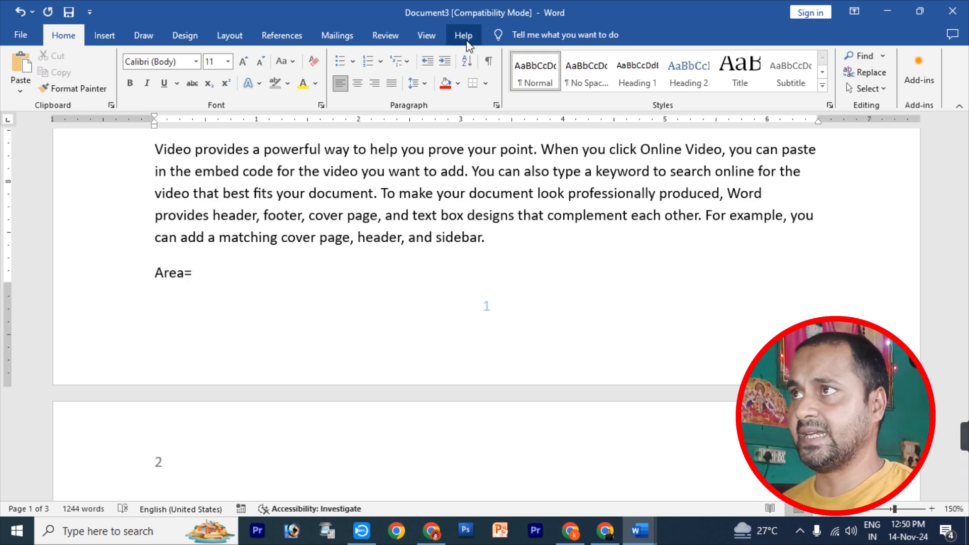
# - Insert an equation containing an empty stacked fraction directly after "Area="
pyautogui.click(104, 35)
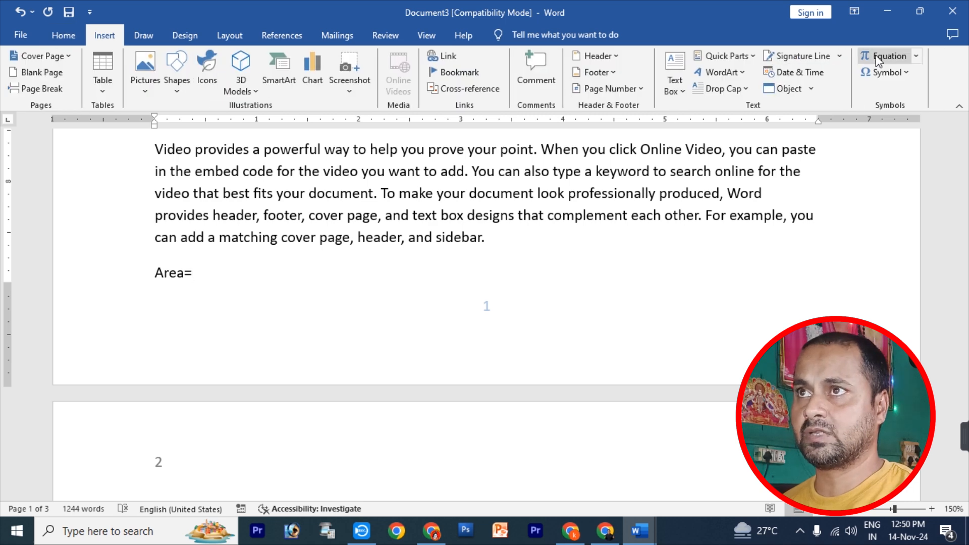
pyautogui.click(828, 59)
pyautogui.click(567, 58)
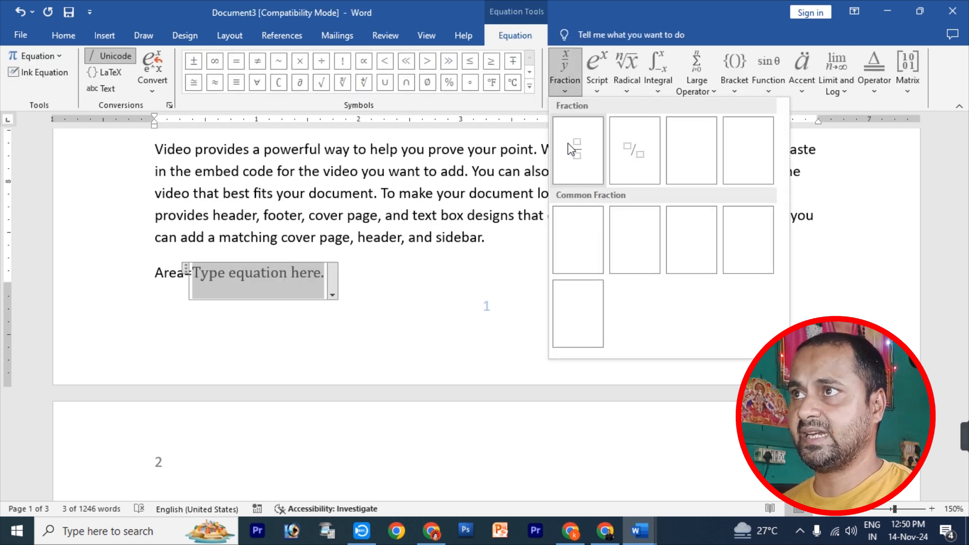
pyautogui.click(575, 173)
pyautogui.scroll(-4, 212, 323)
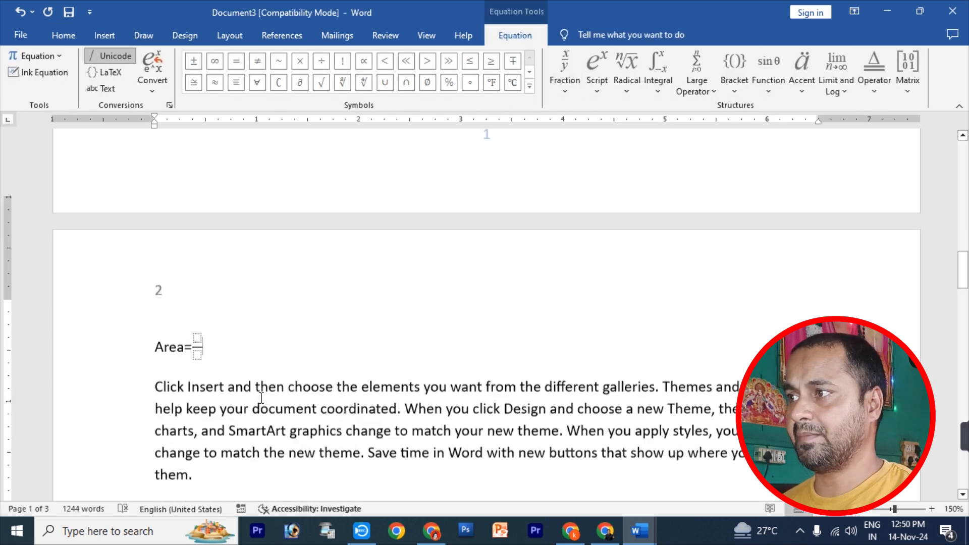
# - Fill the fraction's numerator with a superscript structure, using x as the base and 2 as the exponent
pyautogui.click(196, 307)
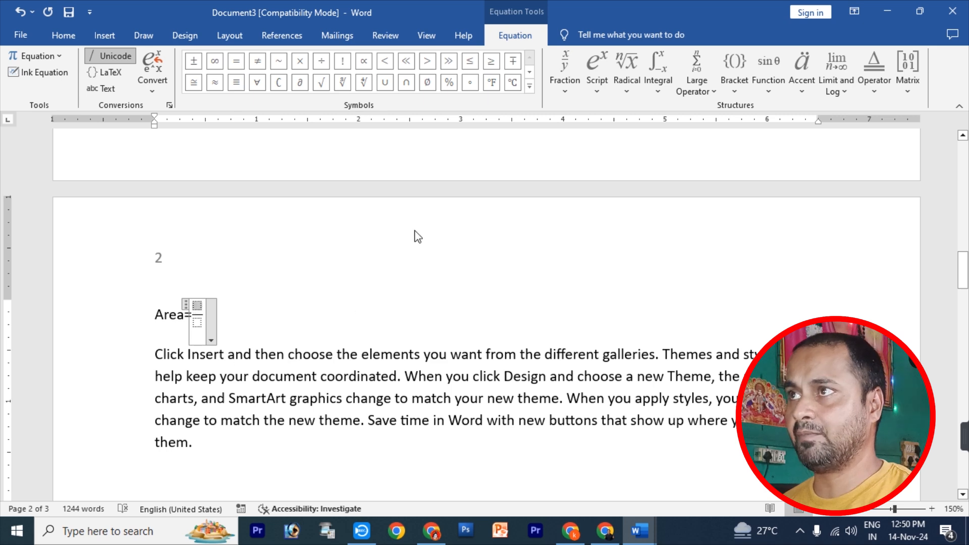
pyautogui.click(593, 62)
pyautogui.click(615, 157)
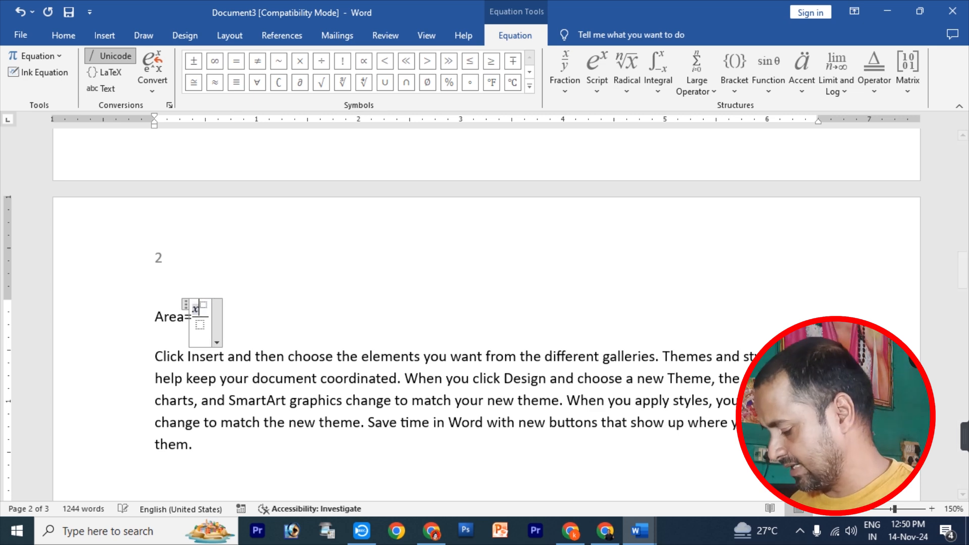
pyautogui.write('x')
pyautogui.click(211, 309)
pyautogui.write('2')
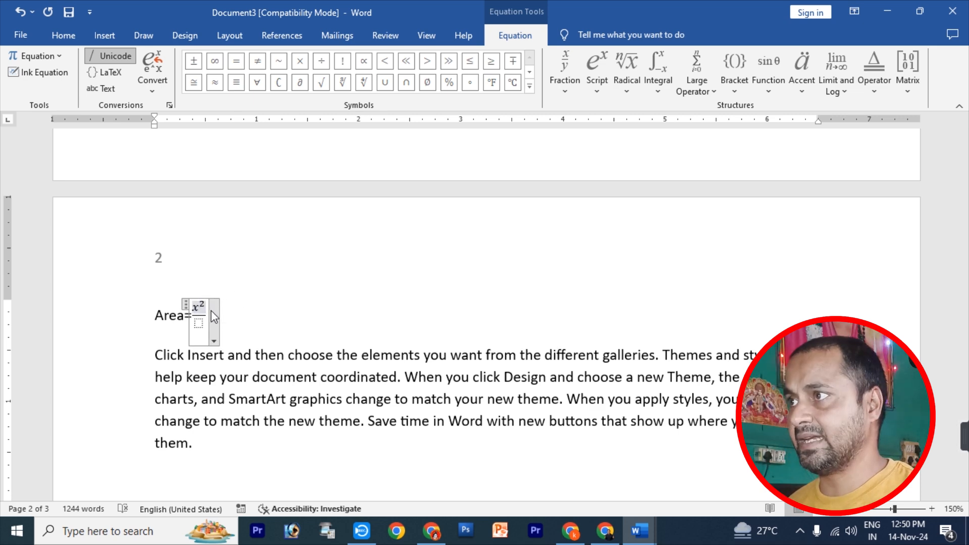
# - Complete the fraction's numerator with y and fill its denominator with xy², using a superscript structure with base xy and exponent 2
pyautogui.write('y')
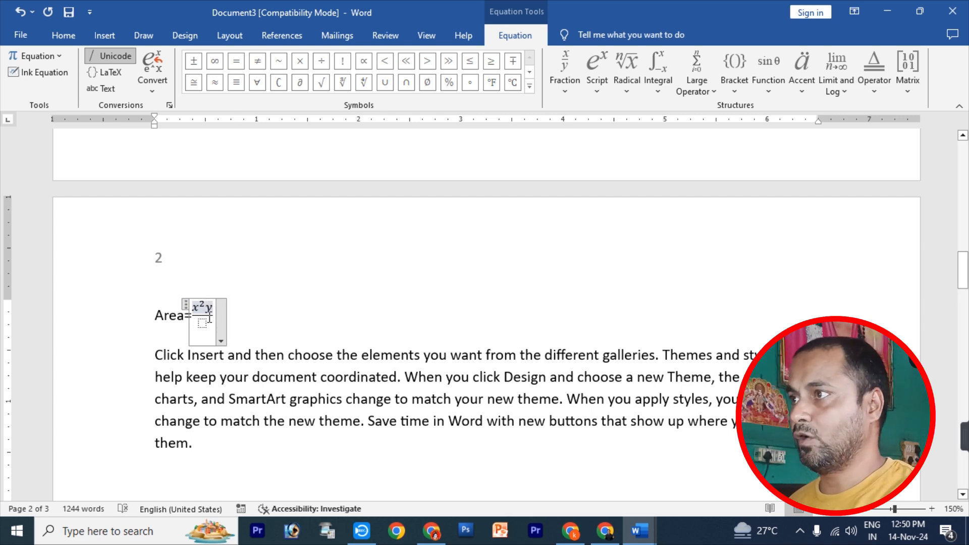
pyautogui.click(599, 63)
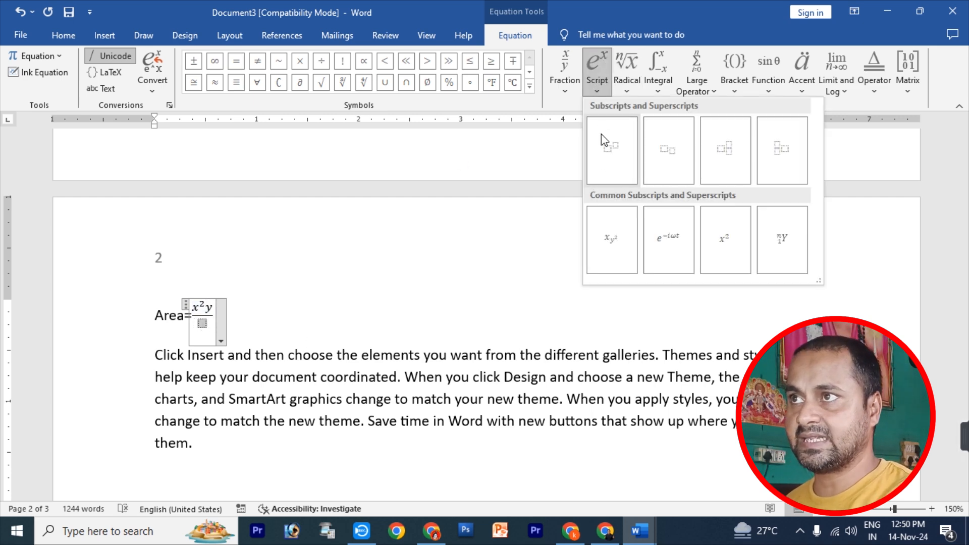
pyautogui.click(608, 155)
pyautogui.write('x')
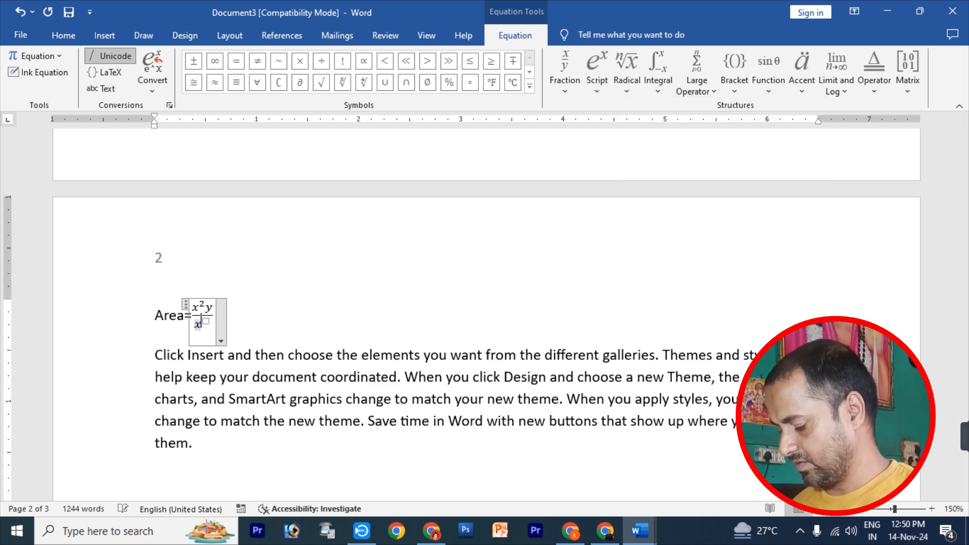
pyautogui.write('y')
pyautogui.press('Right')
pyautogui.write('2')
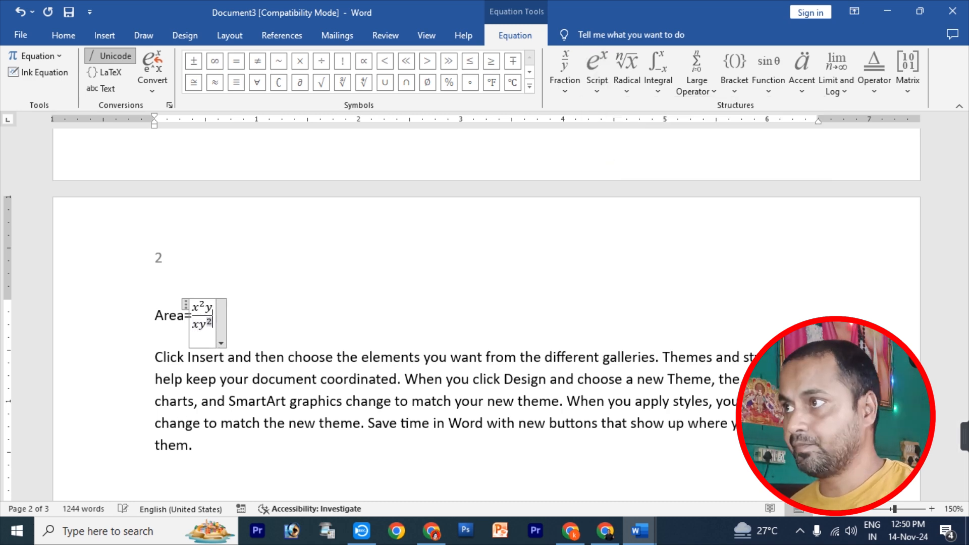
pyautogui.click(318, 343)
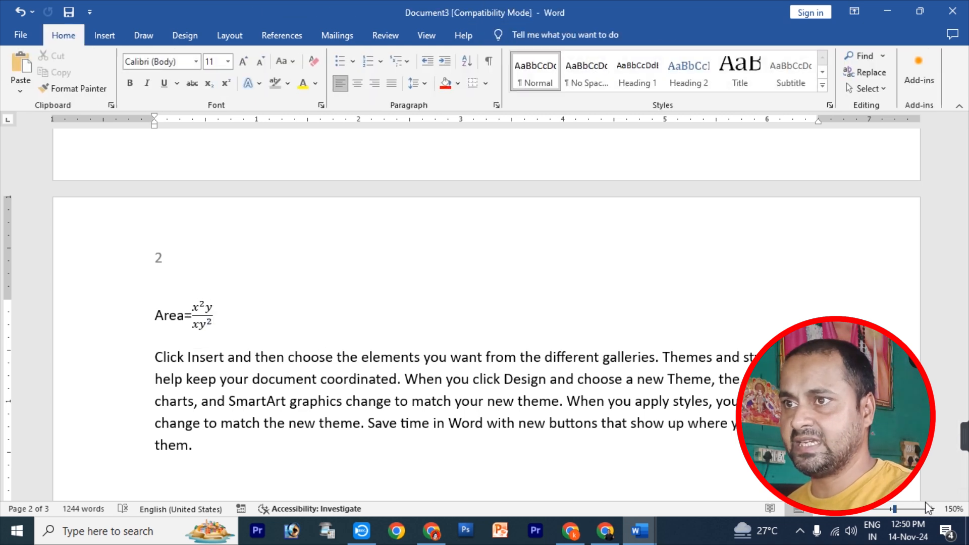
# - Enlarge the page view to 320% to examine the Area equation up close
pyautogui.click(931, 509)
pyautogui.click(931, 508)
pyautogui.click(931, 509)
pyautogui.click(931, 508)
pyautogui.click(932, 509)
pyautogui.click(931, 509)
pyautogui.click(931, 509)
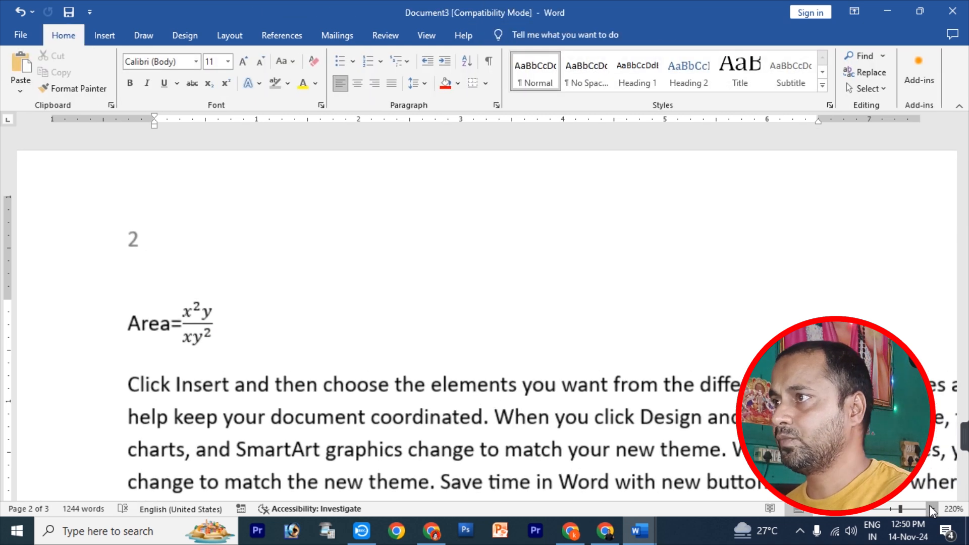
pyautogui.click(931, 508)
pyautogui.click(932, 509)
pyautogui.click(931, 508)
pyautogui.click(932, 509)
pyautogui.click(931, 509)
pyautogui.click(931, 509)
pyautogui.click(932, 509)
pyautogui.click(931, 509)
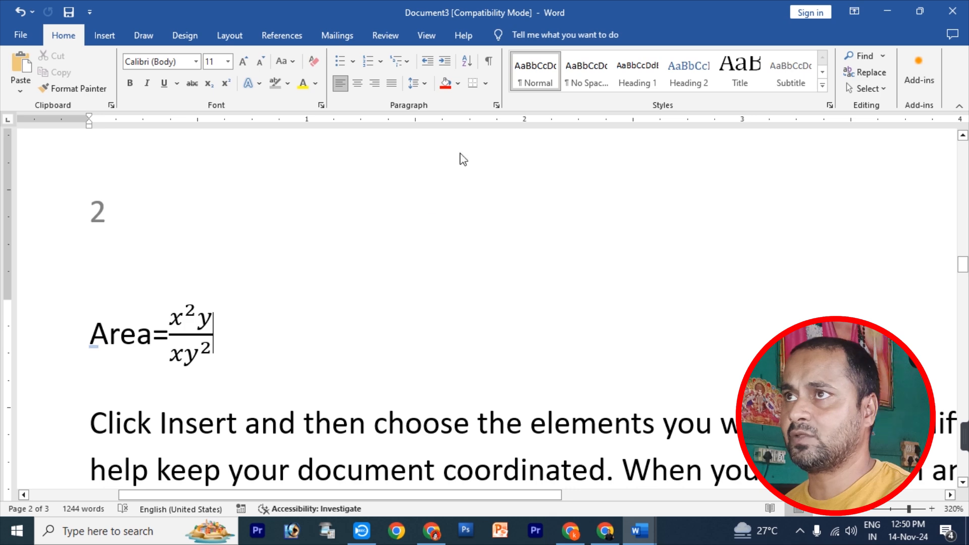
# - Add an empty 3×3 matrix directly after the fraction in the Area equation
pyautogui.click(107, 37)
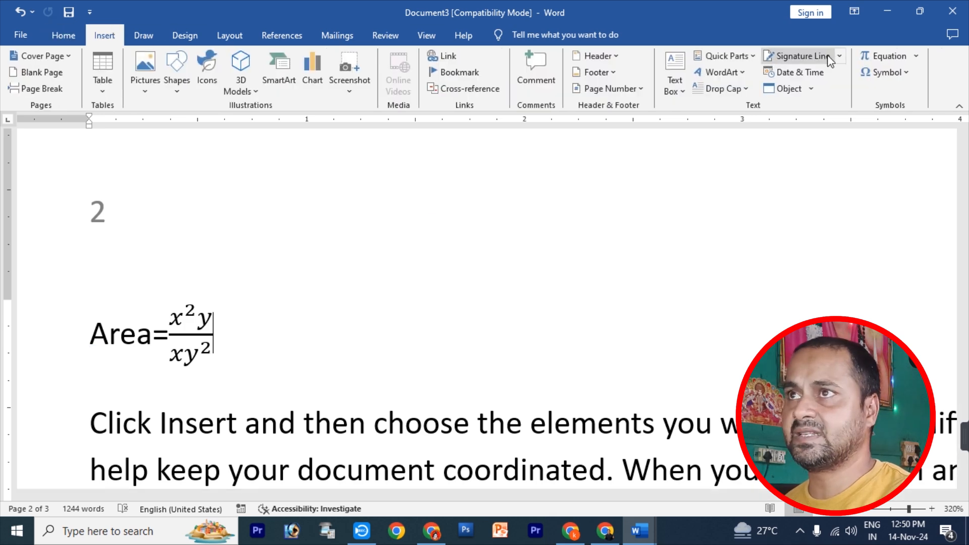
pyautogui.click(887, 55)
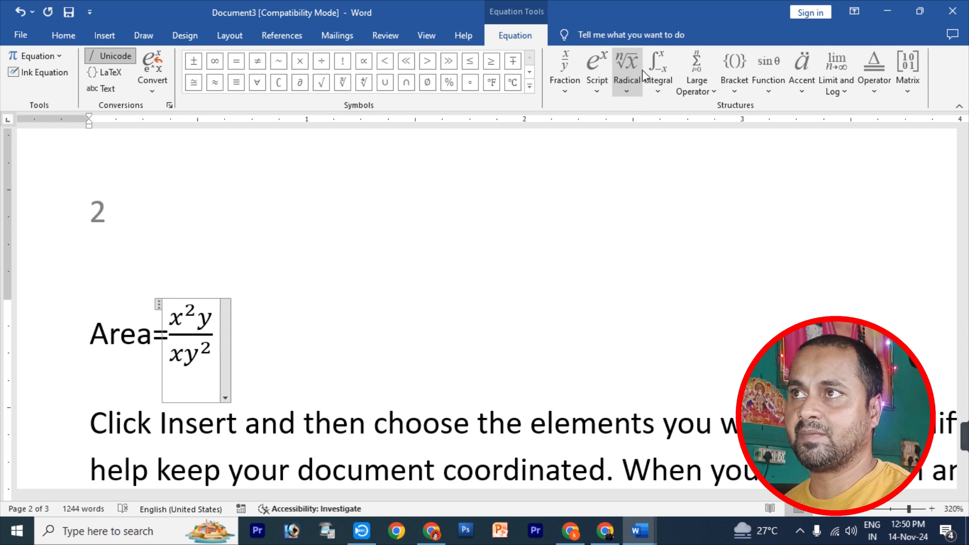
pyautogui.click(907, 77)
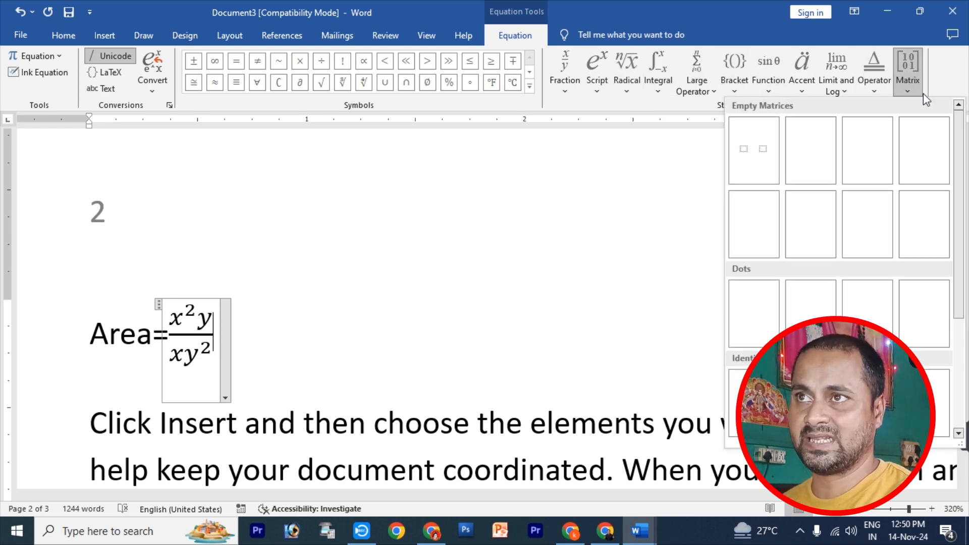
pyautogui.click(946, 223)
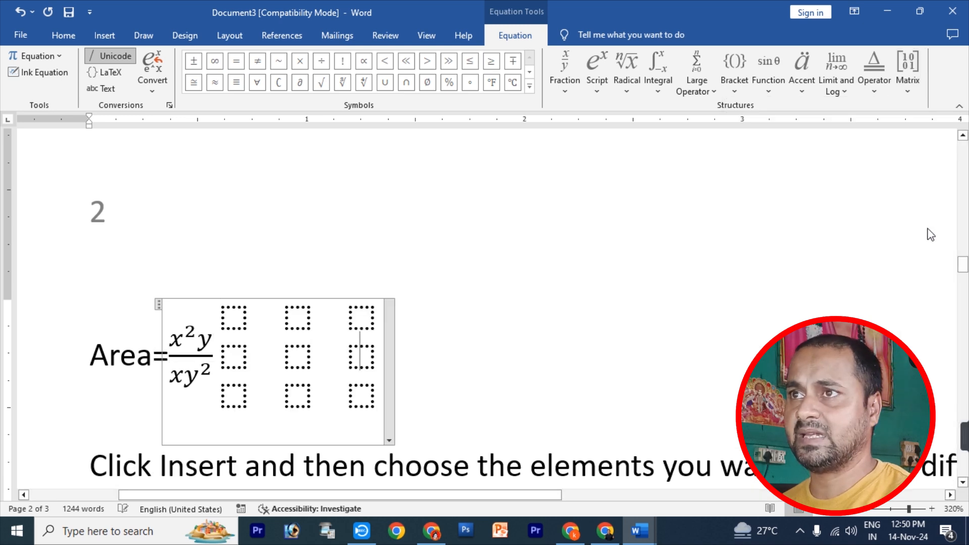
# - Fill the matrix's first row with x, y and y, and leave the equation
pyautogui.click(222, 316)
pyautogui.write('x')
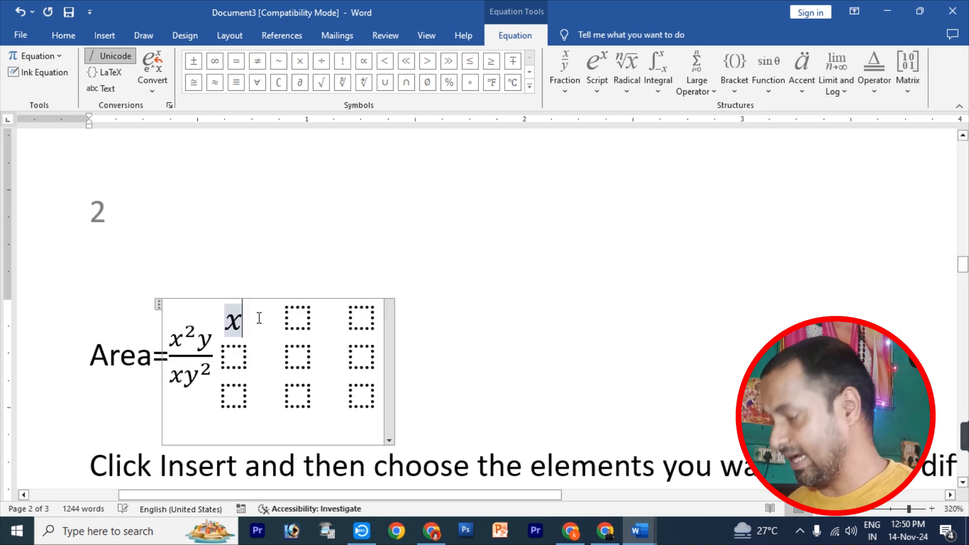
pyautogui.click(299, 321)
pyautogui.write('y')
pyautogui.click(364, 321)
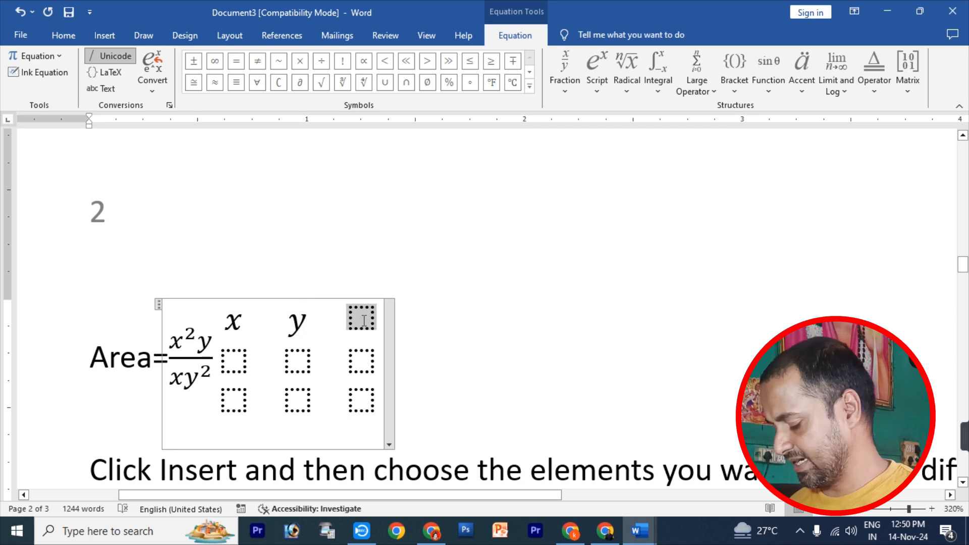
pyautogui.write('y')
pyautogui.click(479, 362)
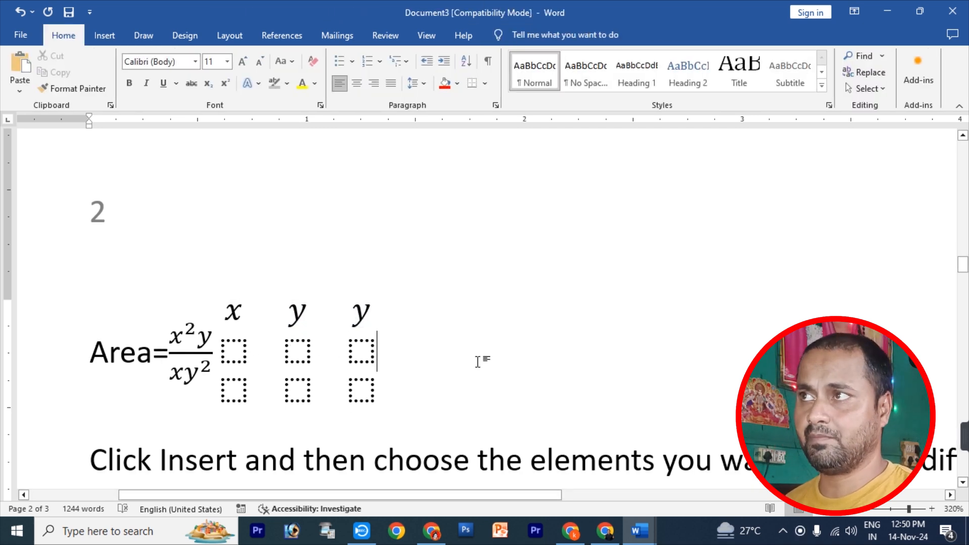
# - Insert the gorilla, drumstick and glasses symbols one after another behind the matrix
pyautogui.click(104, 35)
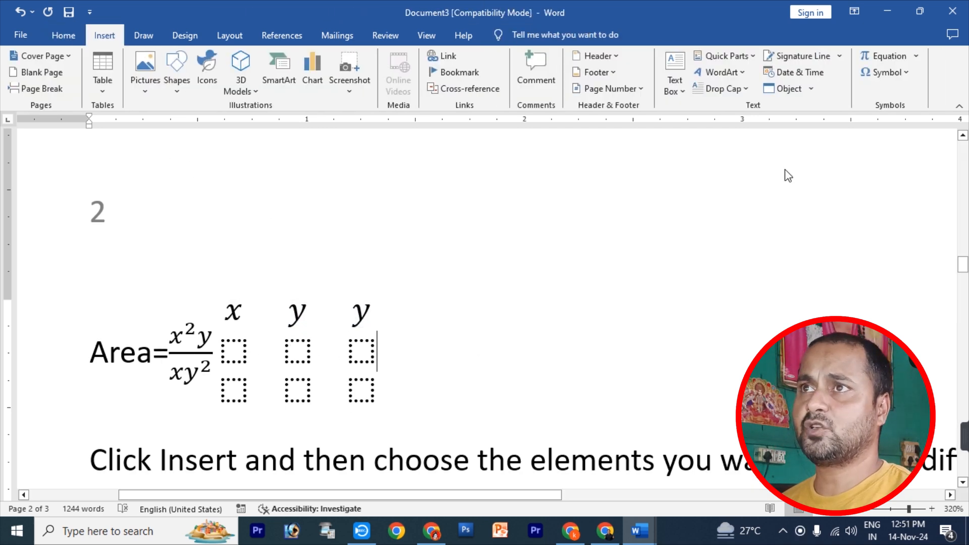
pyautogui.click(877, 80)
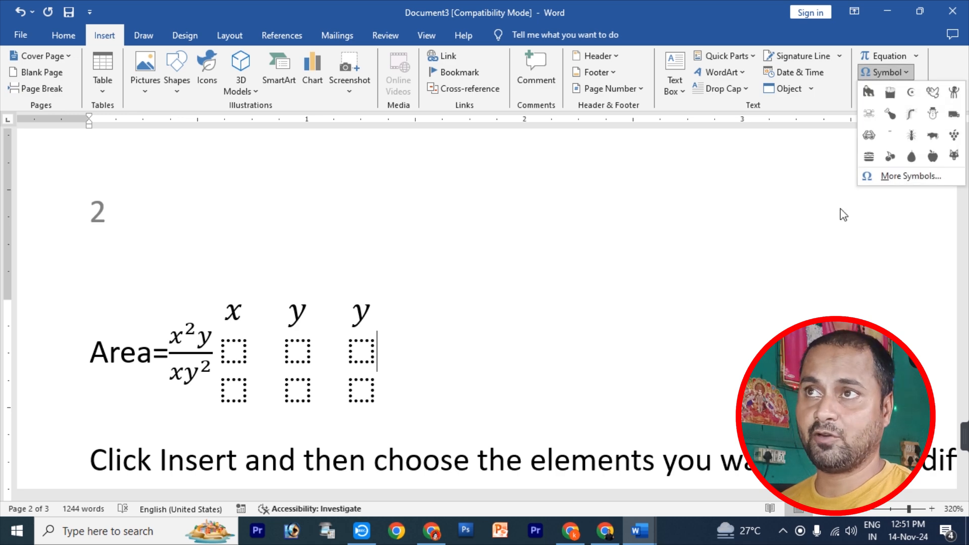
pyautogui.click(873, 97)
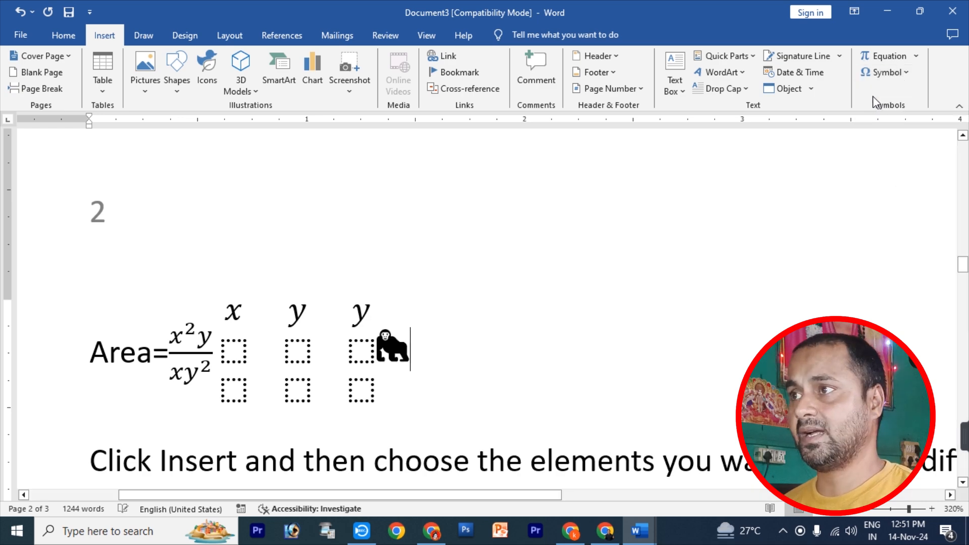
pyautogui.click(883, 72)
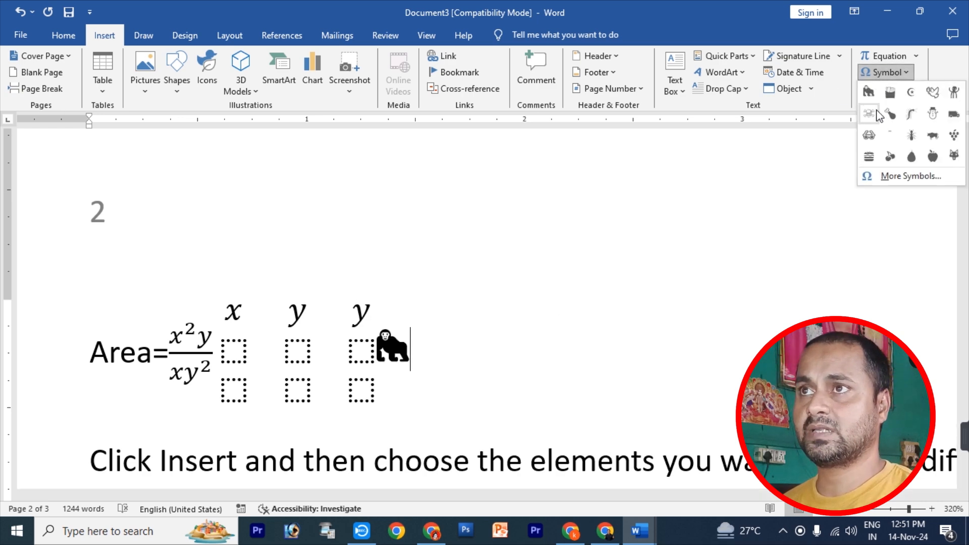
pyautogui.click(891, 119)
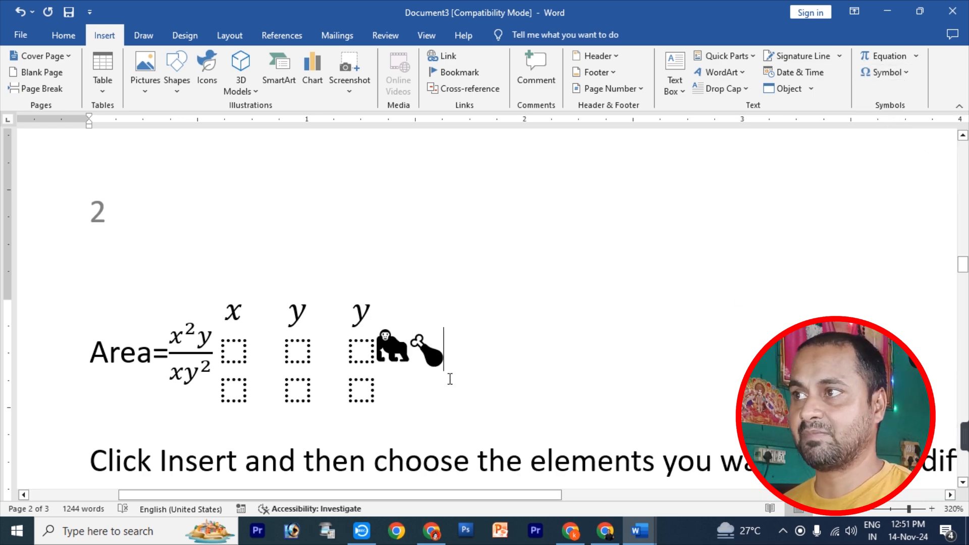
pyautogui.click(880, 73)
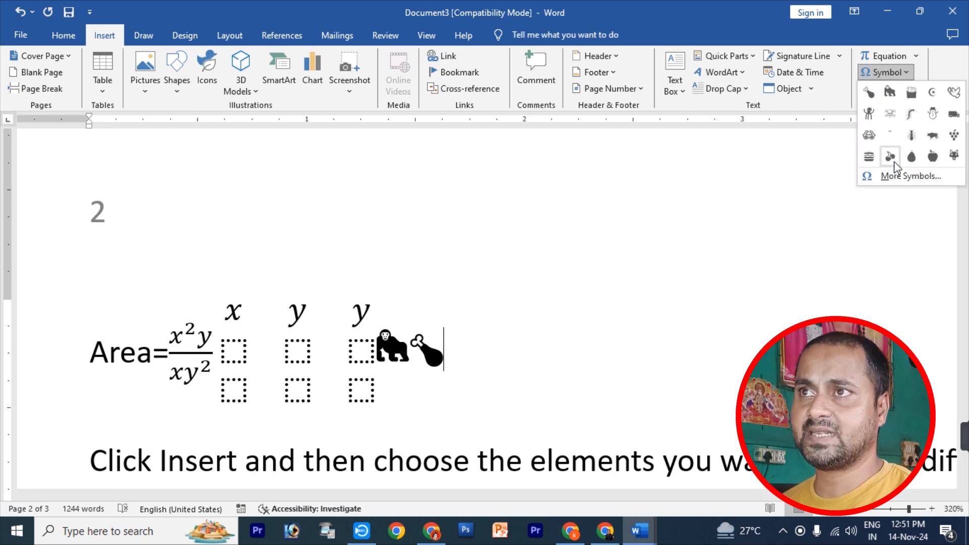
pyautogui.click(869, 134)
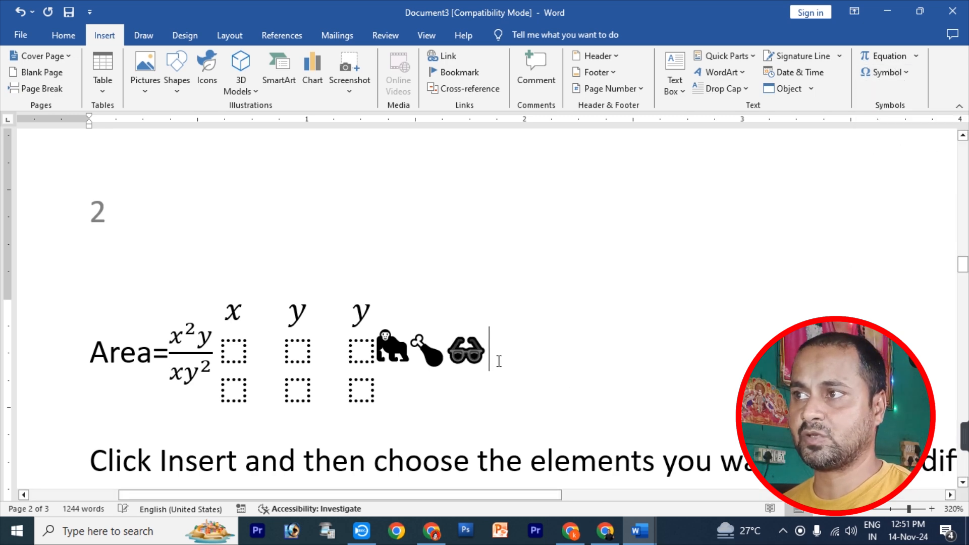
# - Select the gorilla, drumstick and glasses symbols behind the matrix
pyautogui.moveTo(504, 356); pyautogui.dragTo(377, 356)
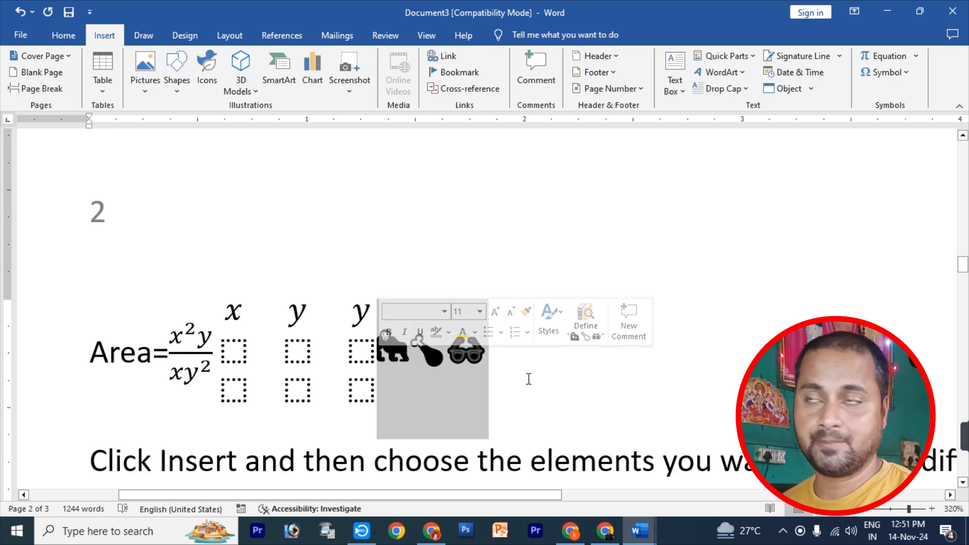